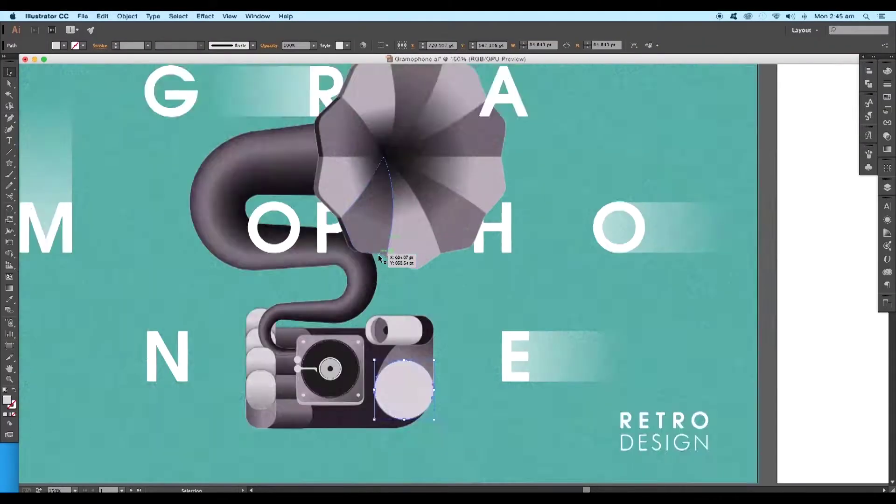
# Create a 10-point teal star with the Star tool on the blank second artboard
pyautogui.press('super+1')
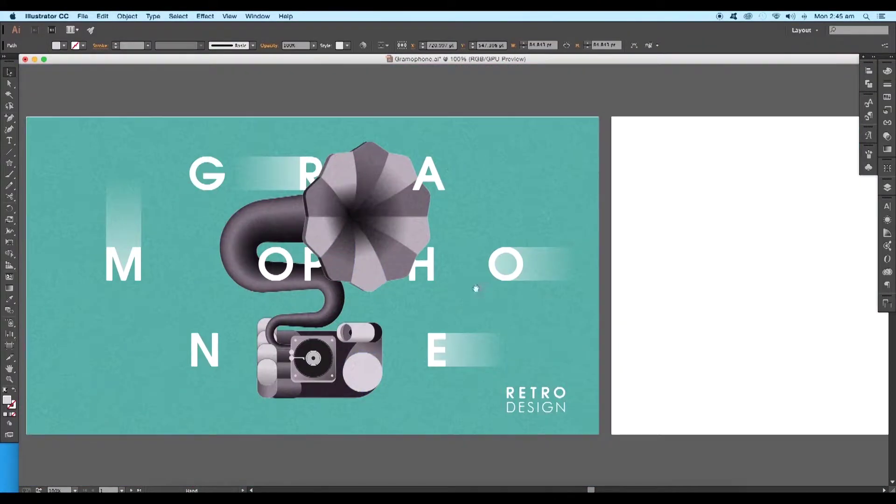
pyautogui.click(507, 277)
pyautogui.press('super+minus')
pyautogui.moveTo(546, 325); pyautogui.dragTo(392, 293)
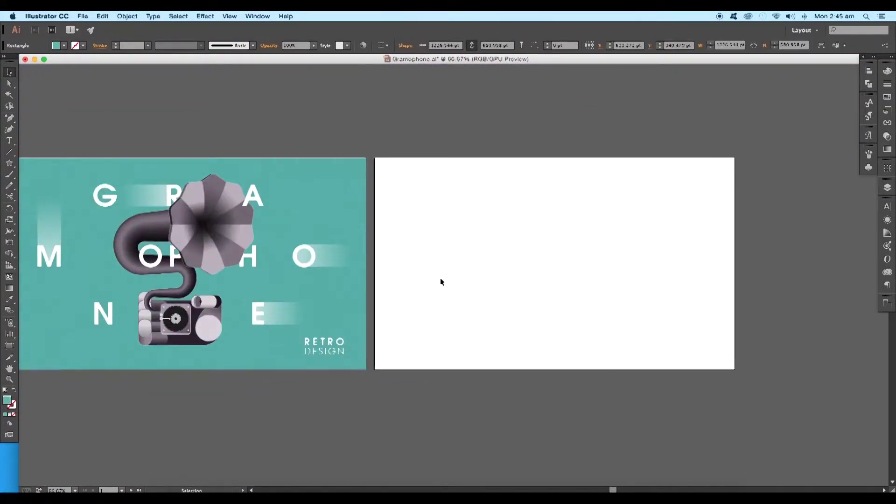
pyautogui.click(11, 166)
pyautogui.moveTo(11, 167); pyautogui.dragTo(42, 210)
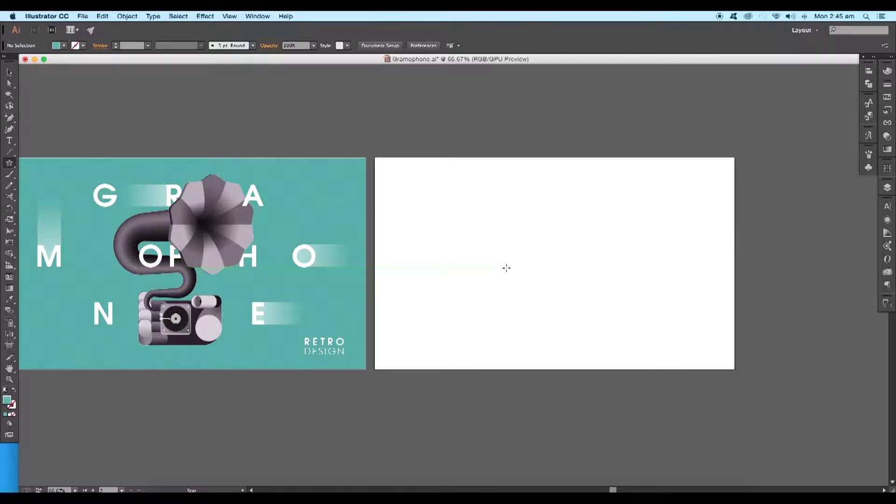
pyautogui.click(506, 267)
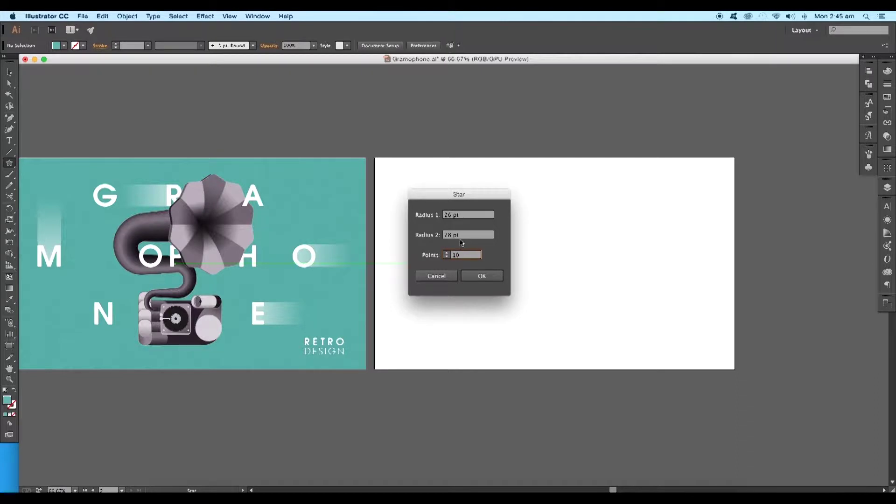
pyautogui.moveTo(453, 236); pyautogui.dragTo(446, 216)
pyautogui.click(474, 273)
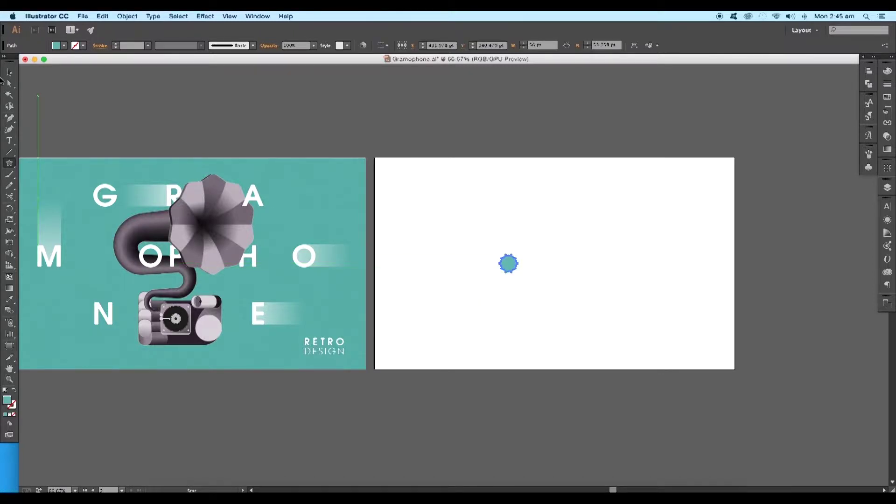
# Enlarge the star and round off its corners with the corner widgets
pyautogui.click(9, 73)
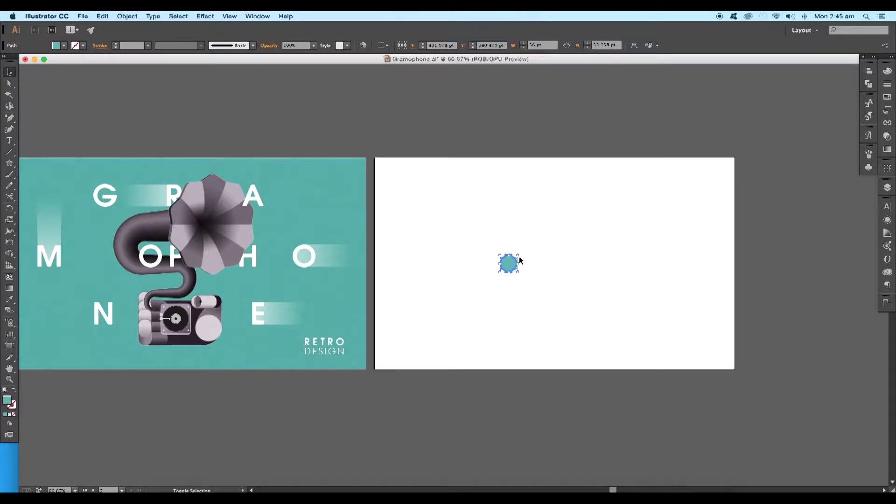
pyautogui.moveTo(519, 260)
pyautogui.mouseDown()
pyautogui.moveTo(572, 221)
pyautogui.moveTo(599, 226)
pyautogui.mouseUp()
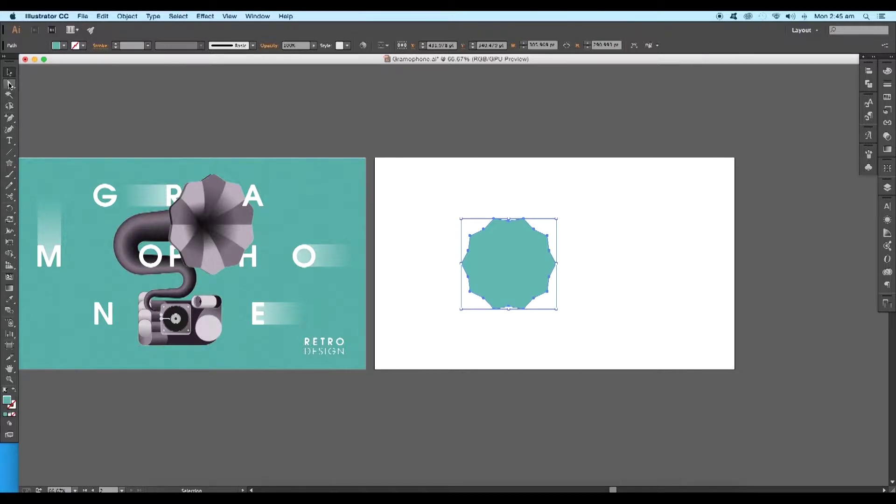
pyautogui.click(10, 84)
pyautogui.moveTo(498, 231); pyautogui.dragTo(495, 221)
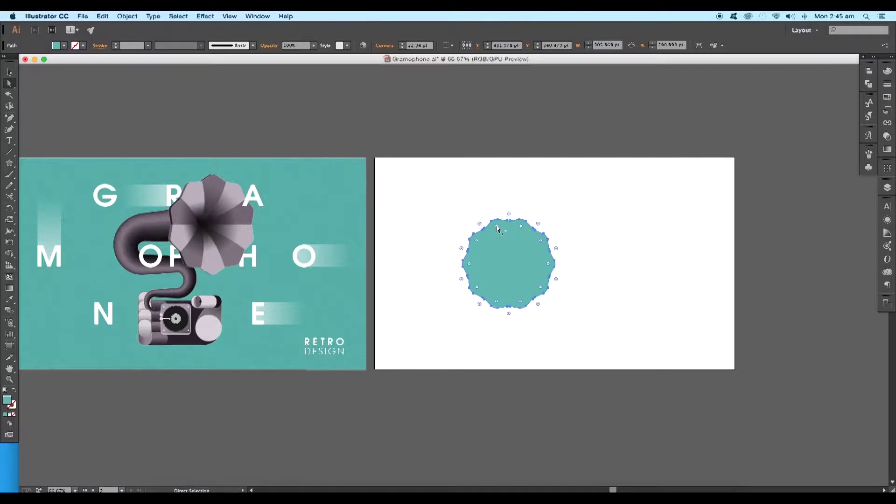
pyautogui.click(444, 190)
# Rotate the rounded star about 90 degrees
pyautogui.press('v')
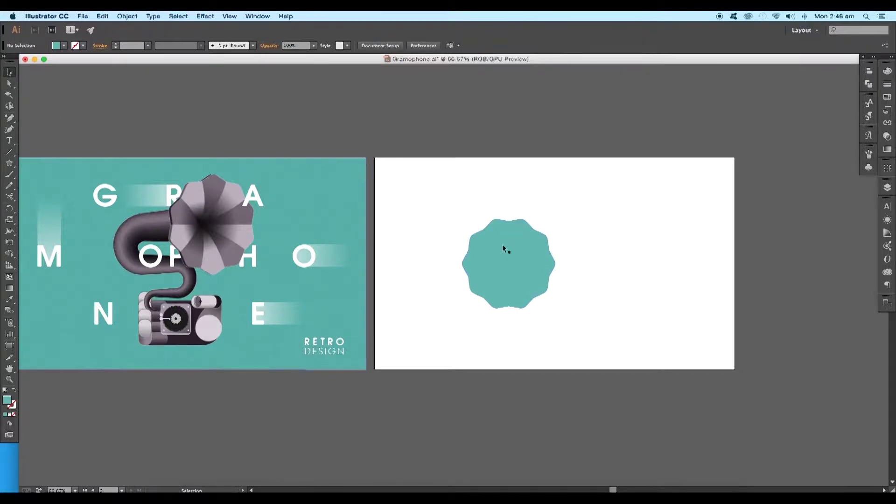
pyautogui.click(537, 258)
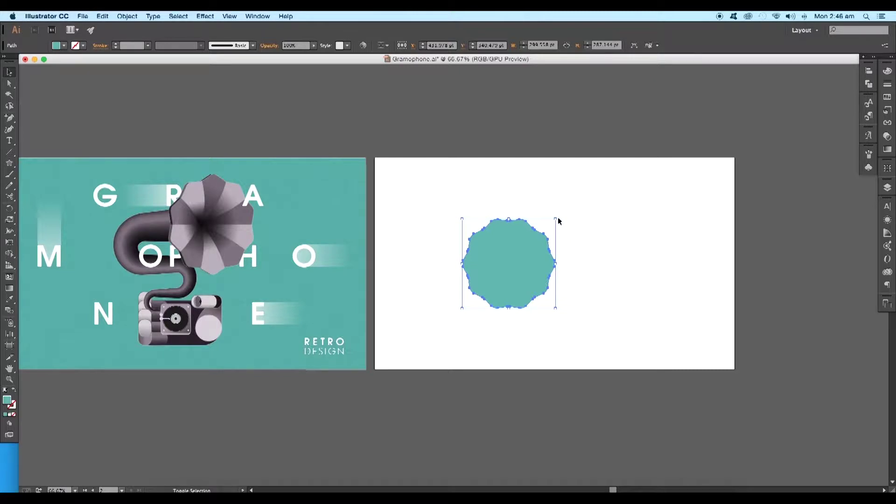
pyautogui.moveTo(558, 218); pyautogui.dragTo(566, 314)
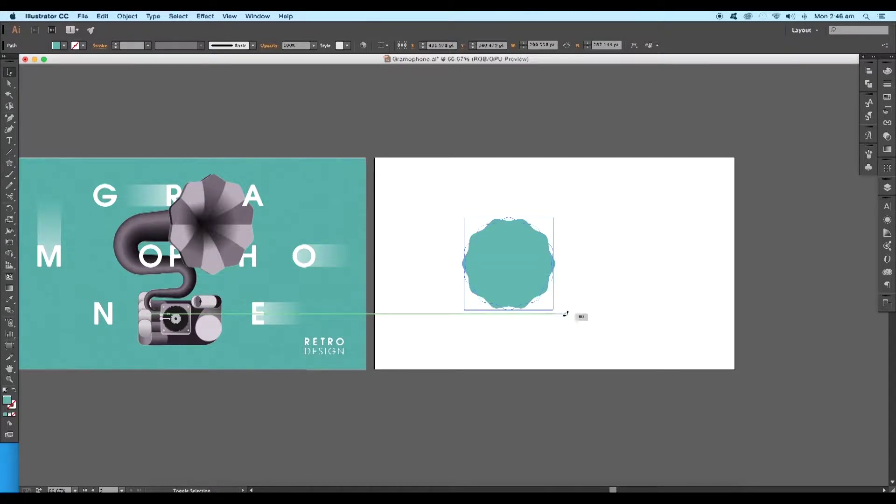
pyautogui.scroll(-1, 585, 271)
pyautogui.click(590, 257)
pyautogui.click(537, 249)
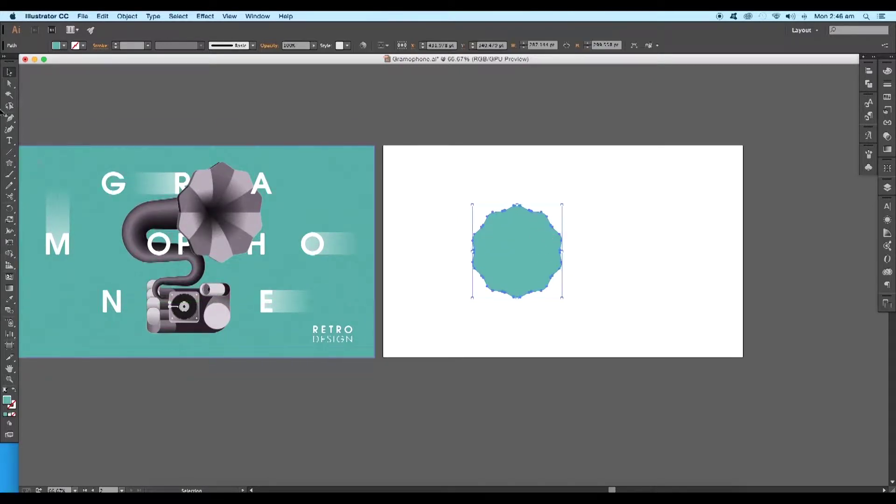
# Draw a horizontal black line through the badge's centre
pyautogui.click(11, 152)
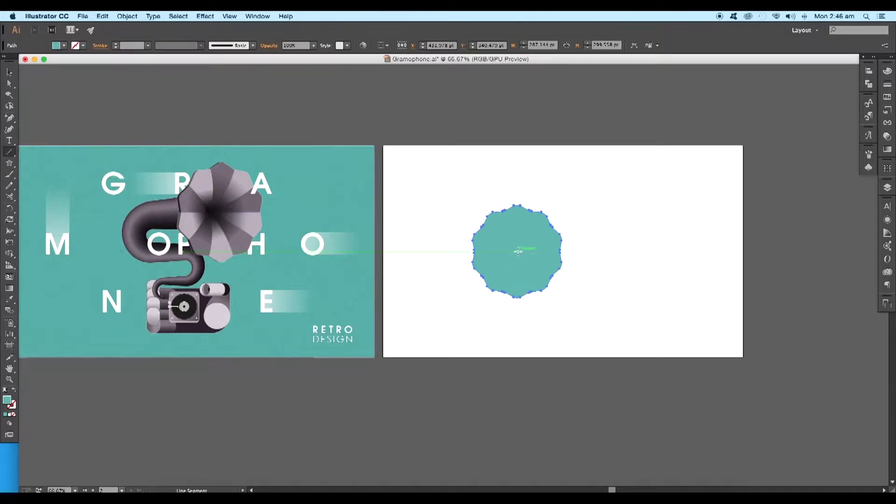
pyautogui.moveTo(519, 251); pyautogui.dragTo(582, 251)
pyautogui.click(80, 47)
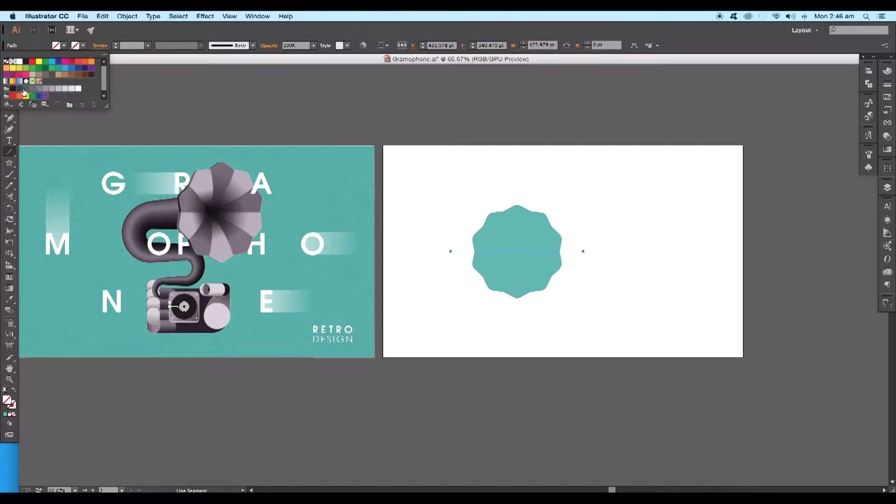
pyautogui.click(19, 91)
pyautogui.click(39, 46)
pyautogui.press('v')
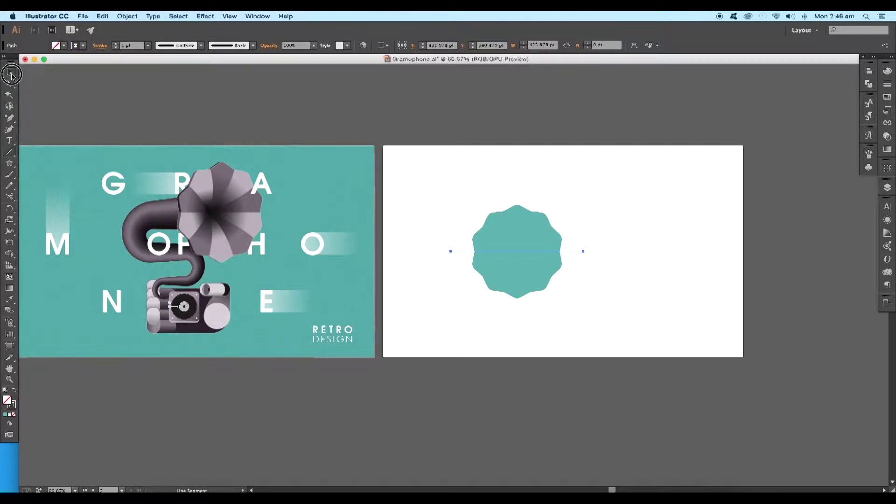
pyautogui.click(600, 241)
pyautogui.click(574, 257)
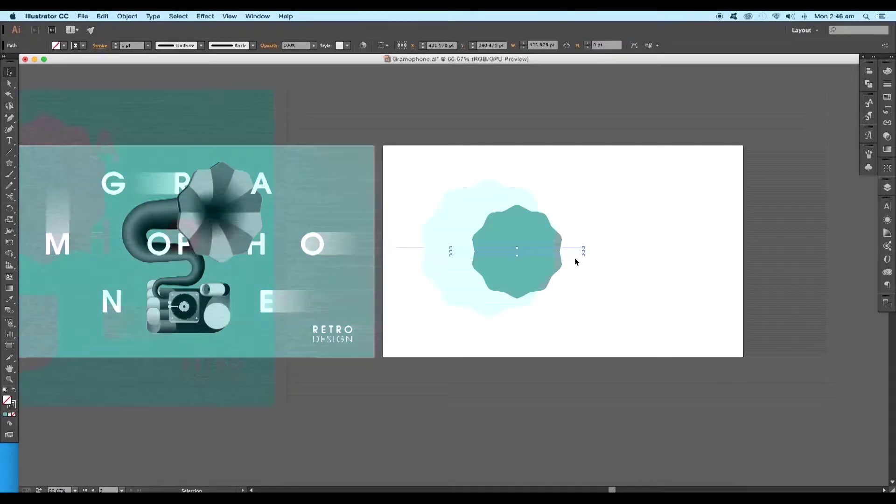
# Rotate a copy of the line diagonally through the centre
pyautogui.hotkey('ctrl', '=')
pyautogui.hotkey('ctrl', '=')
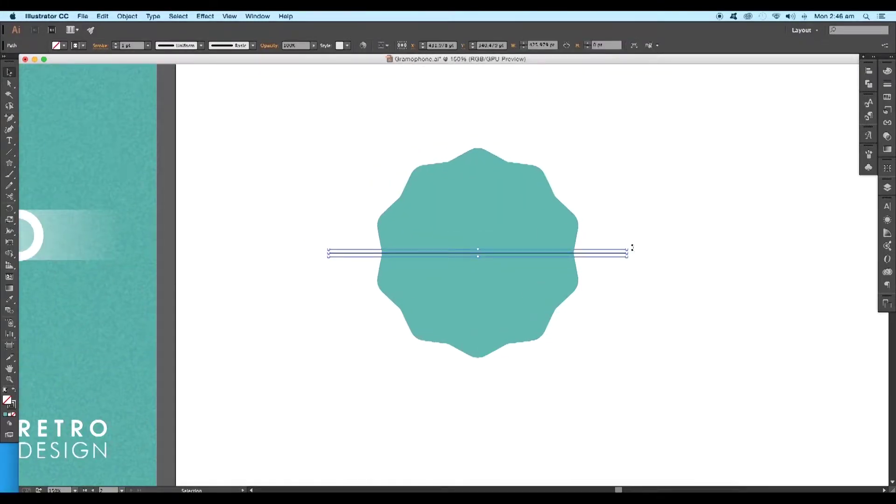
pyautogui.press('a')
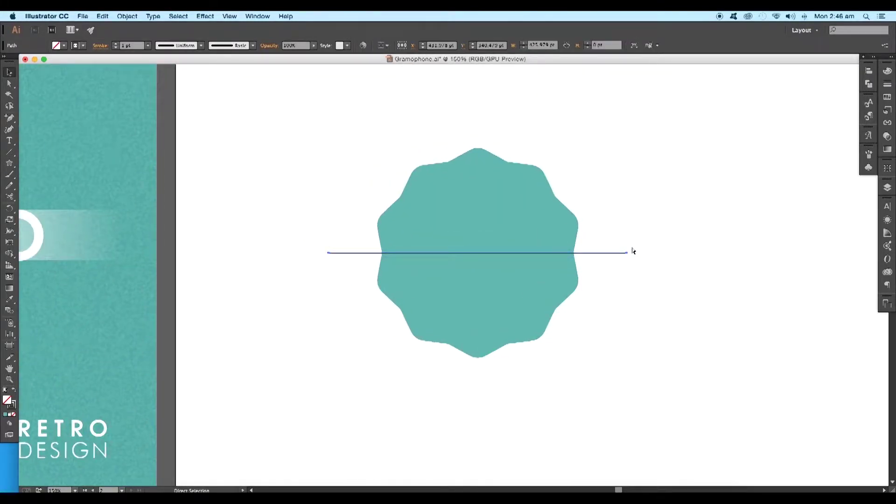
pyautogui.press('v')
pyautogui.moveTo(632, 252)
pyautogui.mouseDown()
pyautogui.moveTo(588, 194)
pyautogui.moveTo(587, 171)
pyautogui.mouseUp()
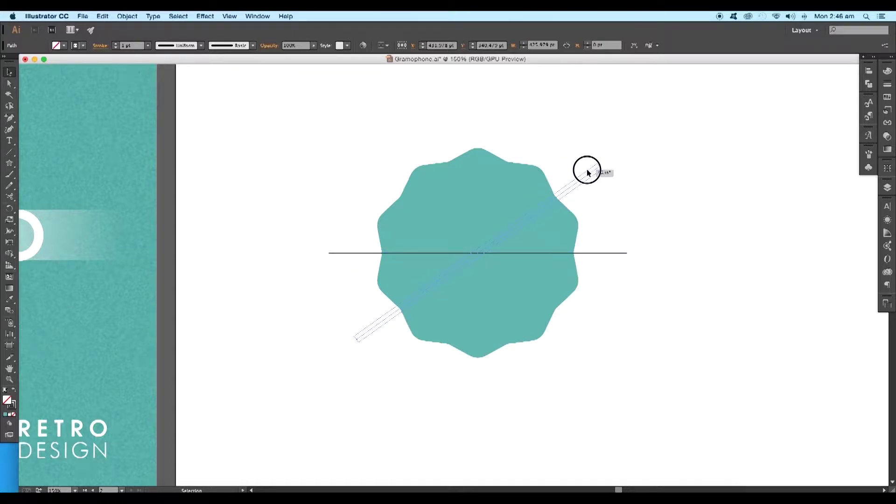
pyautogui.moveTo(586, 172); pyautogui.dragTo(588, 169)
# Rotate more copies of the lines around the centre to add spokes
pyautogui.press('a')
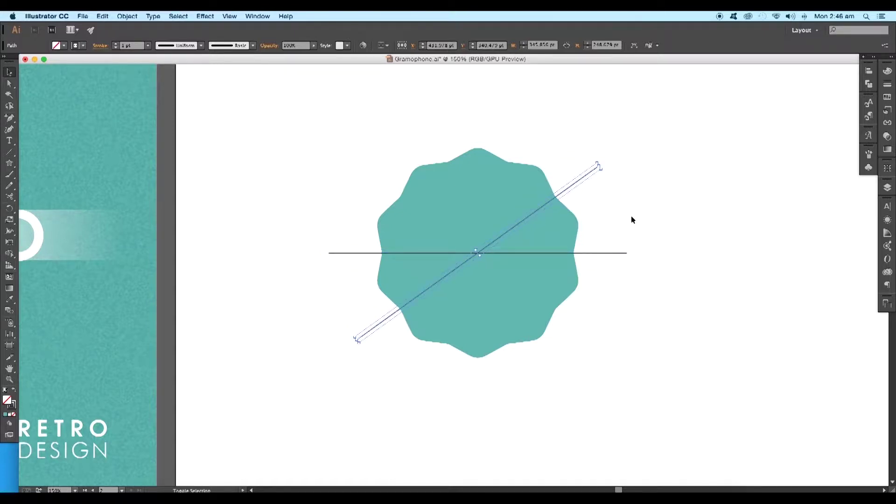
pyautogui.keyDown('shift'); pyautogui.click(613, 253); pyautogui.keyUp('shift')
pyautogui.press('v')
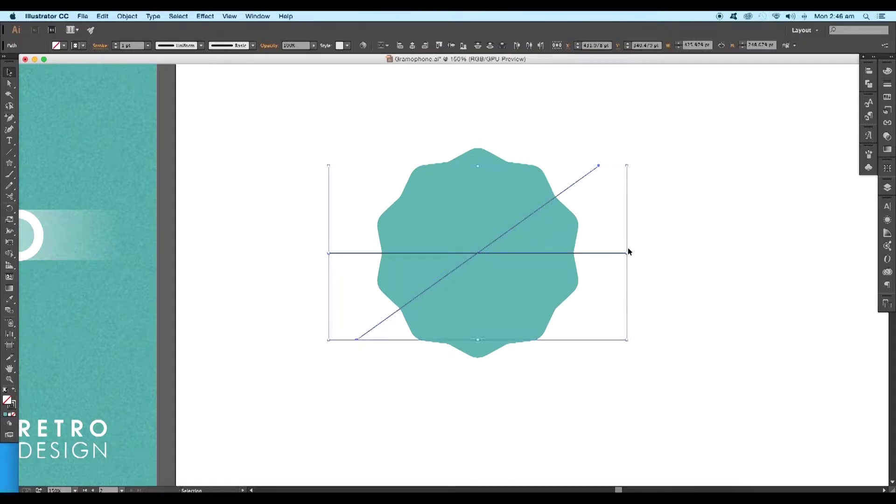
pyautogui.moveTo(631, 167); pyautogui.dragTo(474, 73)
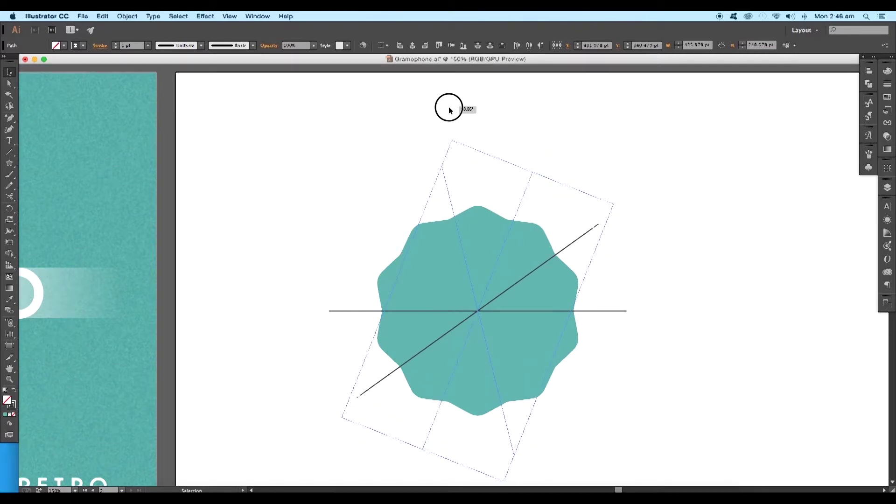
pyautogui.moveTo(474, 73); pyautogui.dragTo(443, 116)
pyautogui.click(471, 149)
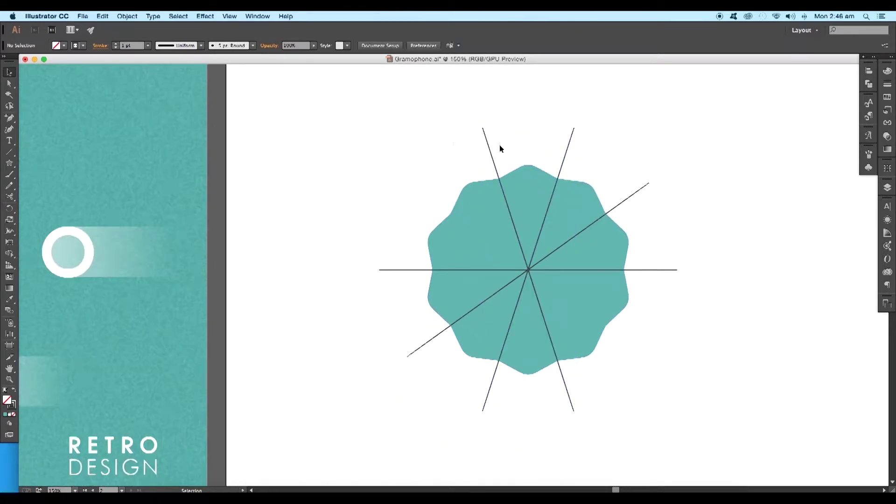
pyautogui.press('a')
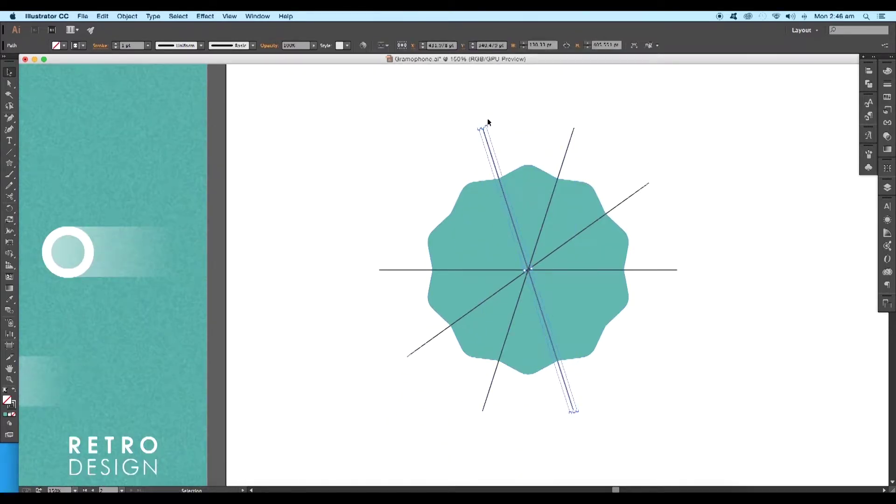
pyautogui.moveTo(488, 123); pyautogui.dragTo(412, 179)
# Divide the badge along the spoke lines and ungroup the resulting wedges
pyautogui.moveTo(385, 136); pyautogui.dragTo(716, 416)
pyautogui.scroll(-1, 653, 350)
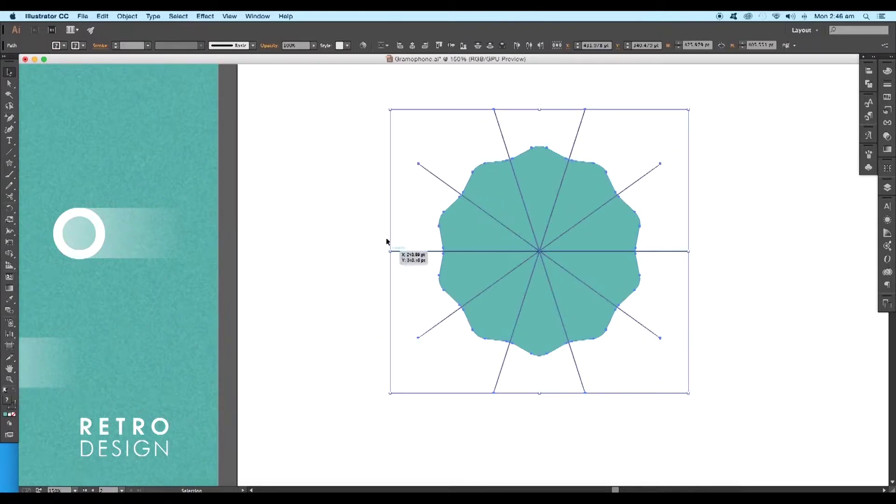
pyautogui.click(869, 86)
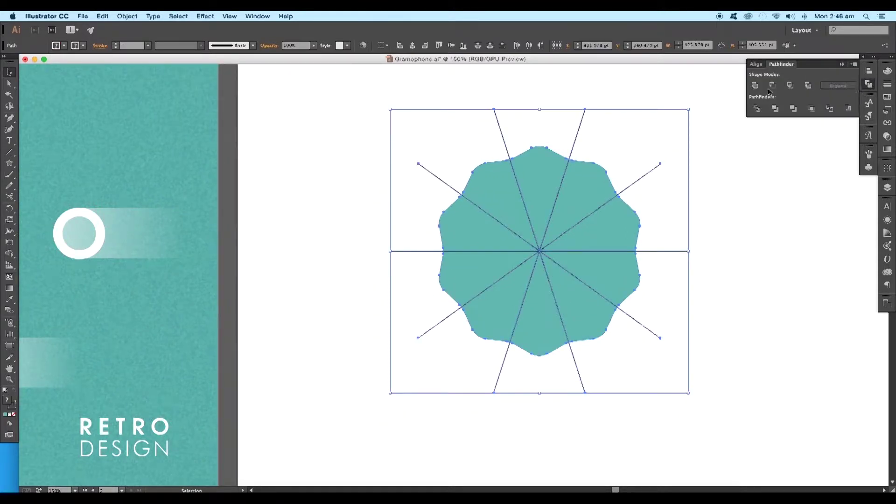
pyautogui.click(756, 109)
pyautogui.click(688, 245)
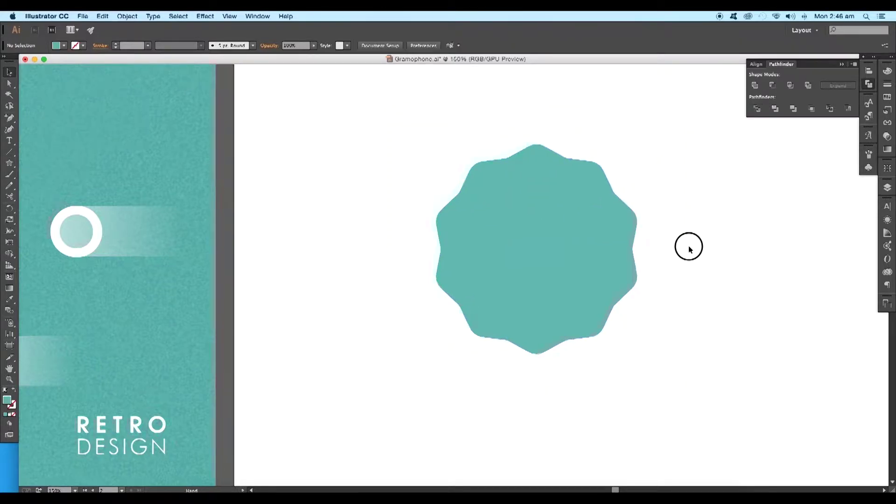
pyautogui.click(564, 219)
pyautogui.rightClick(554, 212)
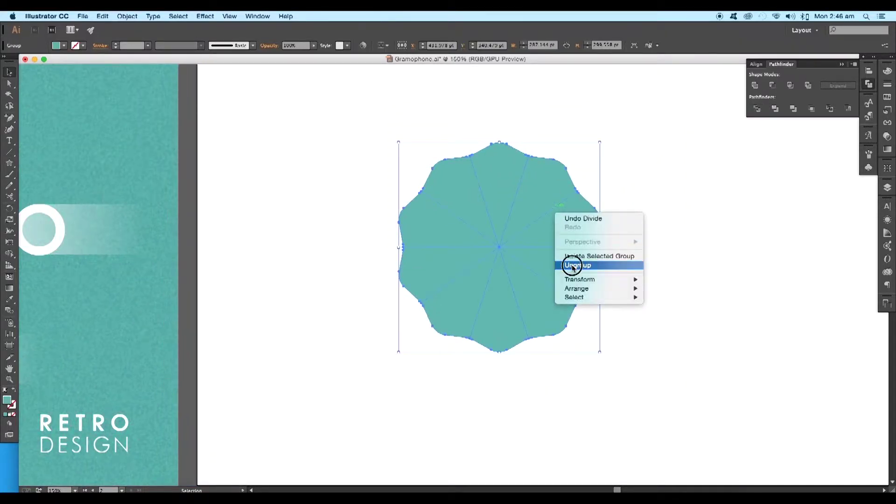
pyautogui.click(572, 265)
pyautogui.click(545, 185)
pyautogui.click(495, 184)
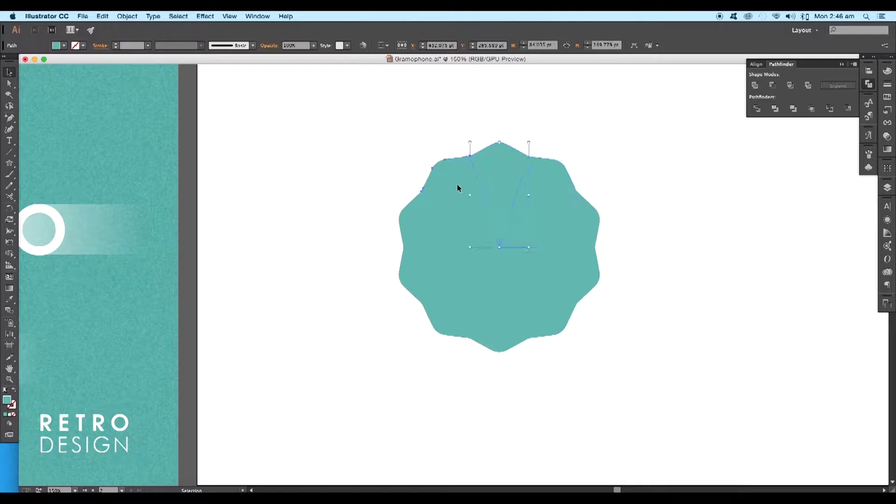
# Fill the alternating wedges dark grey #646b6a
pyautogui.press('super+shift+a')
pyautogui.press('super+minus')
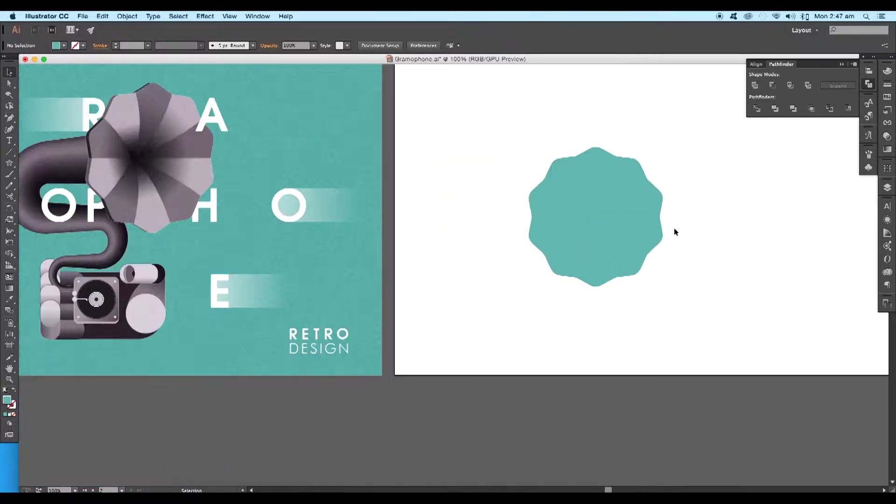
pyautogui.scroll(2, 674, 228)
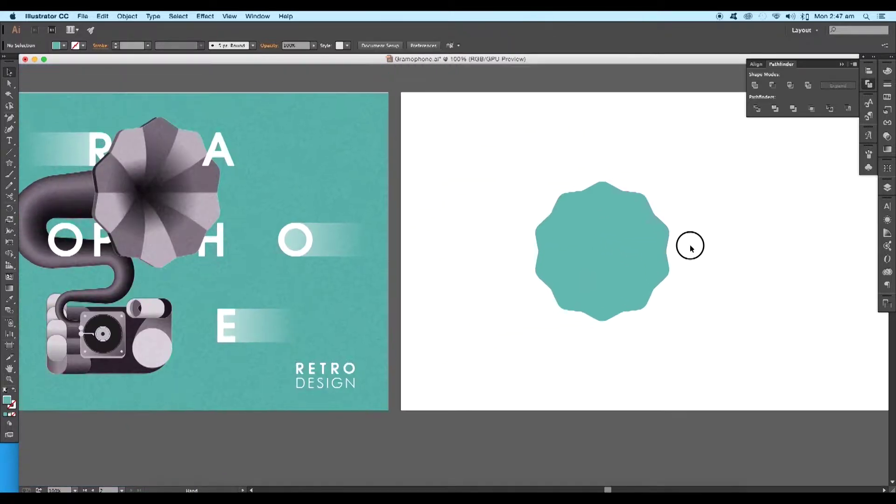
pyautogui.click(603, 203)
pyautogui.press('super+a')
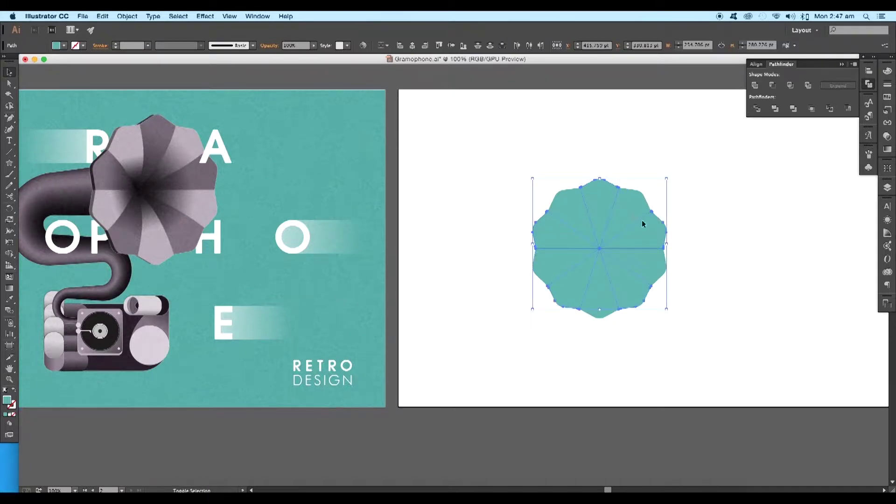
pyautogui.press('i')
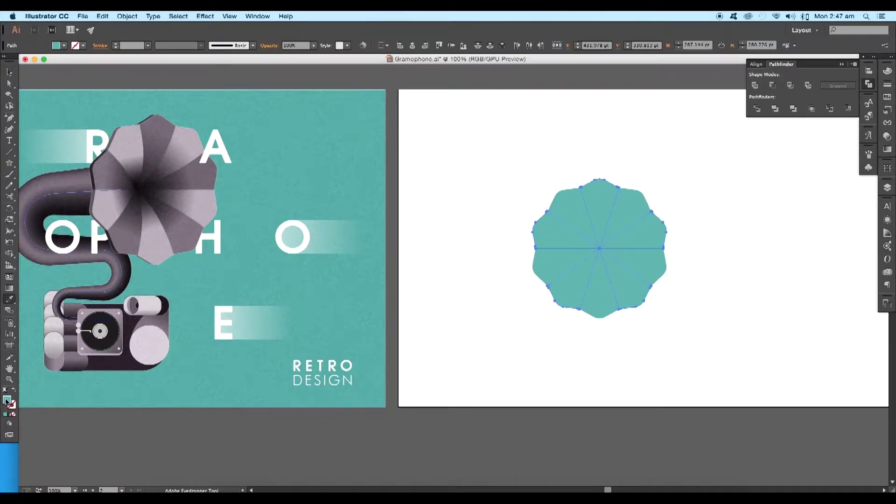
pyautogui.doubleClick(8, 402)
pyautogui.click(356, 332)
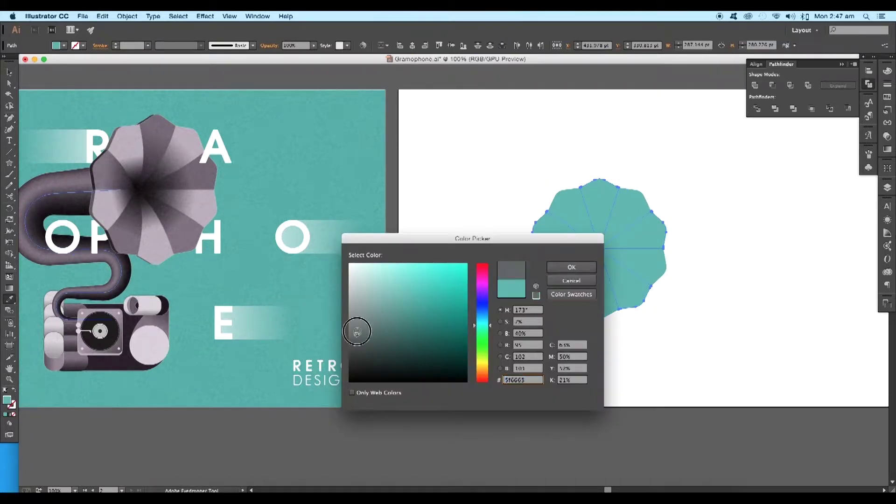
pyautogui.click(570, 267)
# Fill the remaining teal wedges light grey #b9c1c0
pyautogui.press('v')
pyautogui.click(570, 207)
pyautogui.keyDown('shift'); pyautogui.click(536, 256); pyautogui.keyUp('shift')
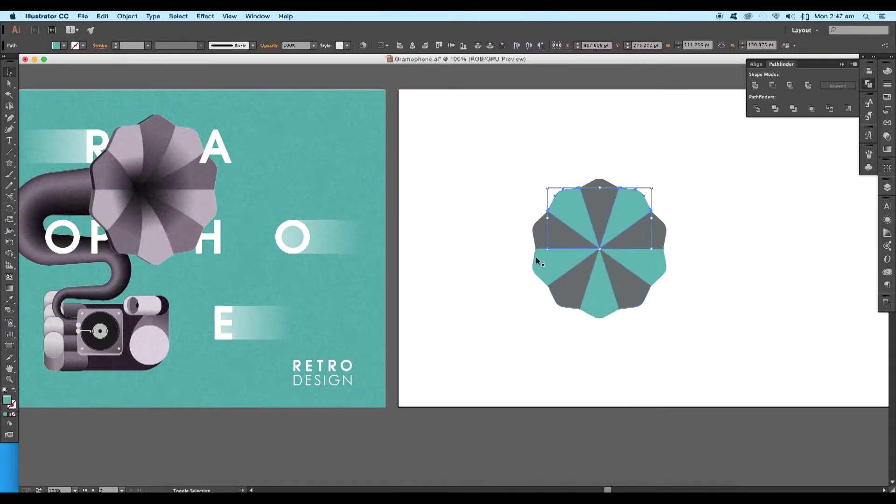
pyautogui.keyDown('shift'); pyautogui.click(598, 301); pyautogui.keyUp('shift')
pyautogui.keyDown('shift'); pyautogui.click(658, 259); pyautogui.keyUp('shift')
pyautogui.doubleClick(9, 400)
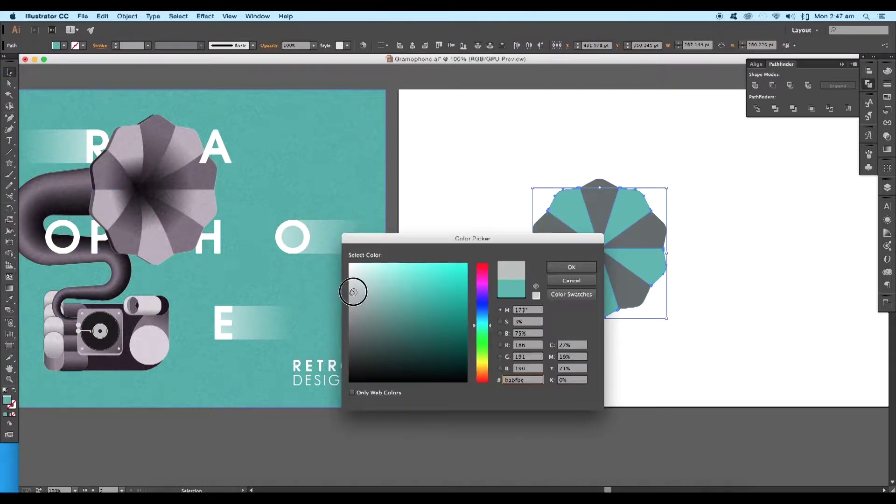
pyautogui.click(354, 291)
pyautogui.click(570, 267)
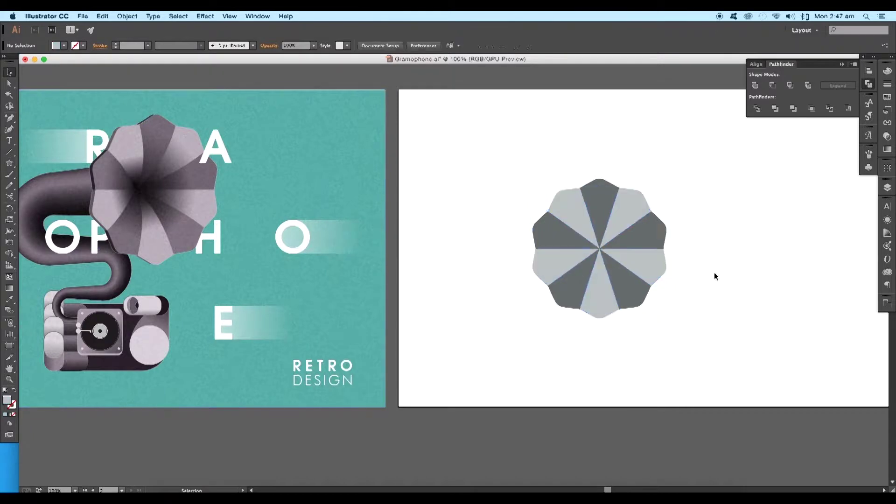
pyautogui.click(717, 271)
pyautogui.hotkey('ctrl', '-')
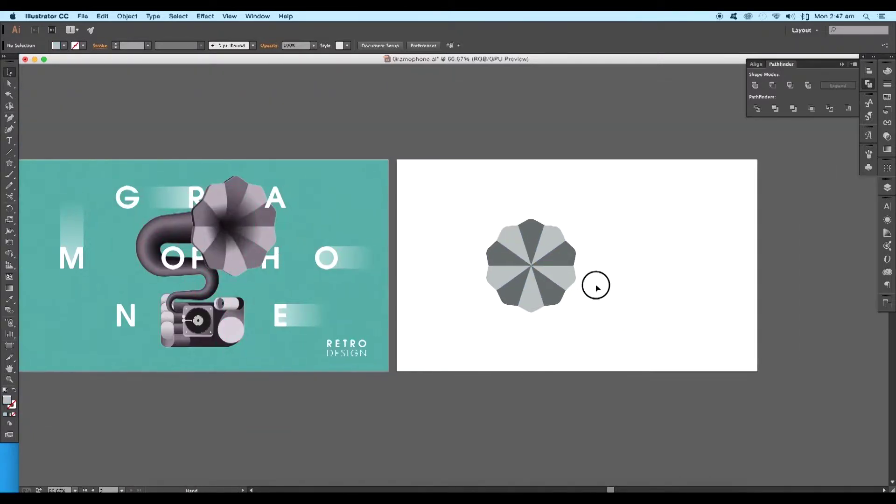
# Apply an Envelope Distort mesh with 2 rows and 2 columns to the badge
pyautogui.hotkey('ctrl', '=')
pyautogui.moveTo(703, 375)
pyautogui.mouseDown()
pyautogui.moveTo(530, 239)
pyautogui.moveTo(487, 239)
pyautogui.mouseUp()
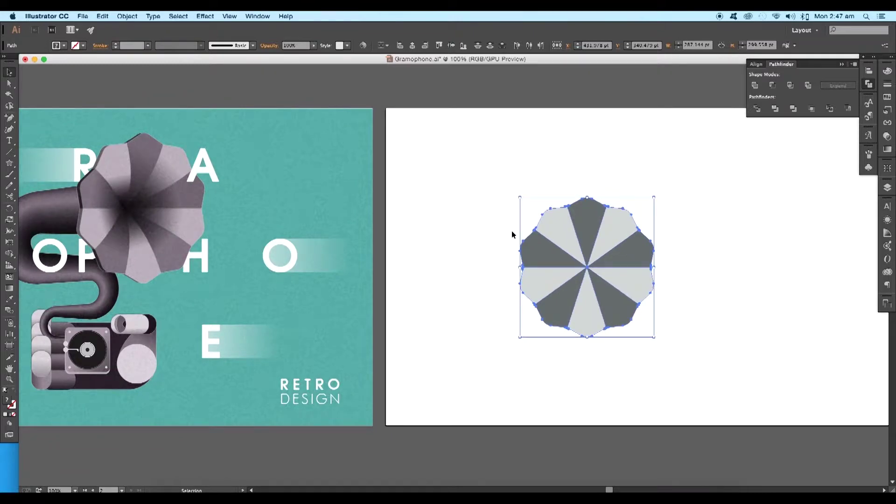
pyautogui.press('a')
pyautogui.press('v')
pyautogui.click(127, 16)
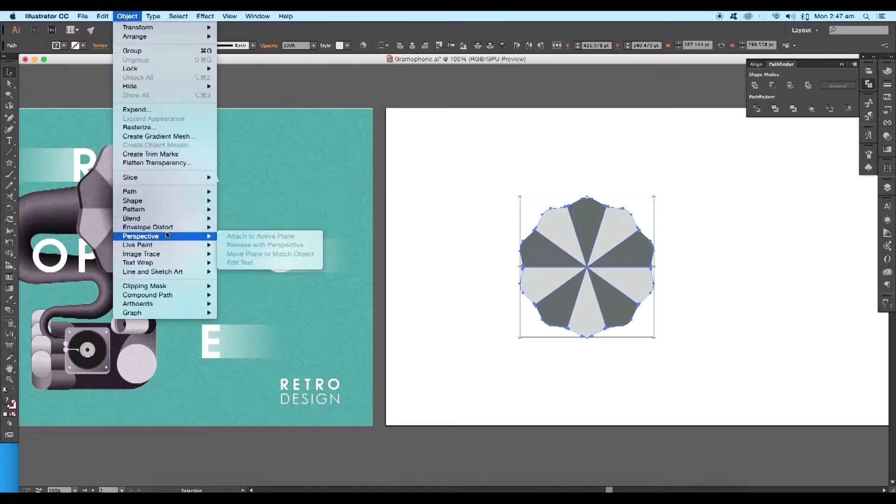
pyautogui.moveTo(148, 227)
pyautogui.click(251, 238)
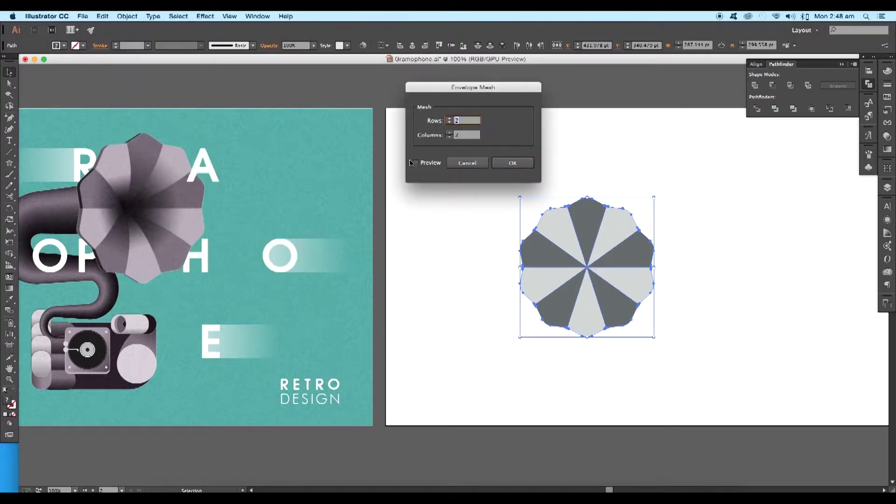
pyautogui.click(416, 162)
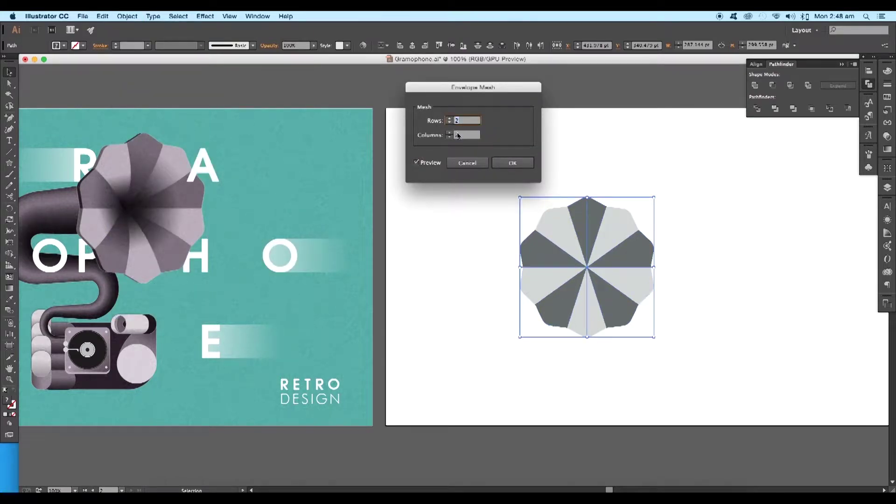
pyautogui.click(505, 164)
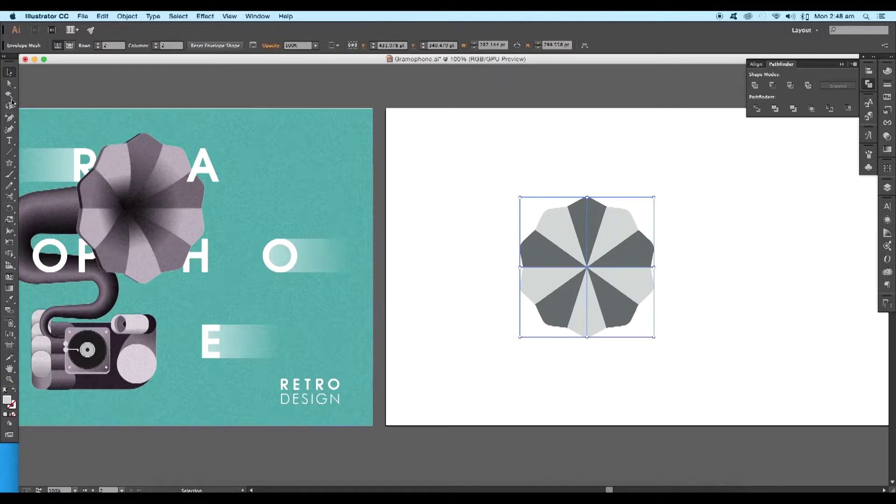
pyautogui.click(9, 84)
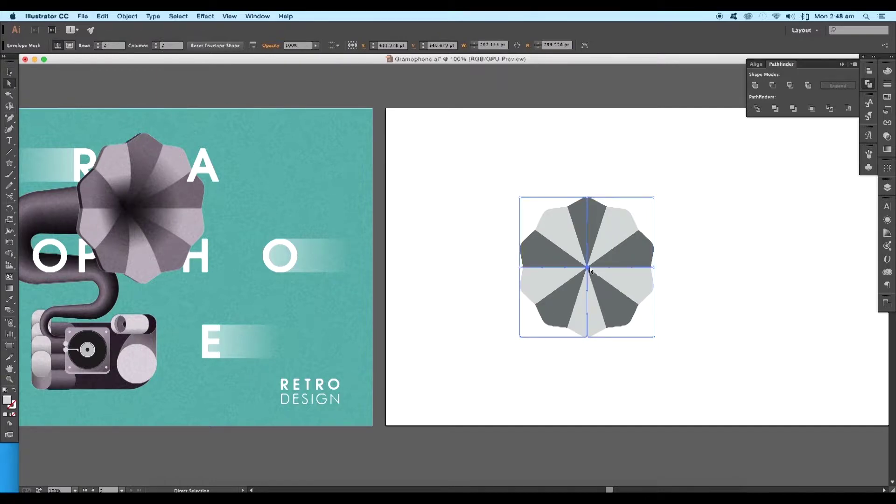
# Drag and curve the mesh points and lines to swirl the wedges into a pinwheel
pyautogui.moveTo(587, 268); pyautogui.dragTo(565, 267)
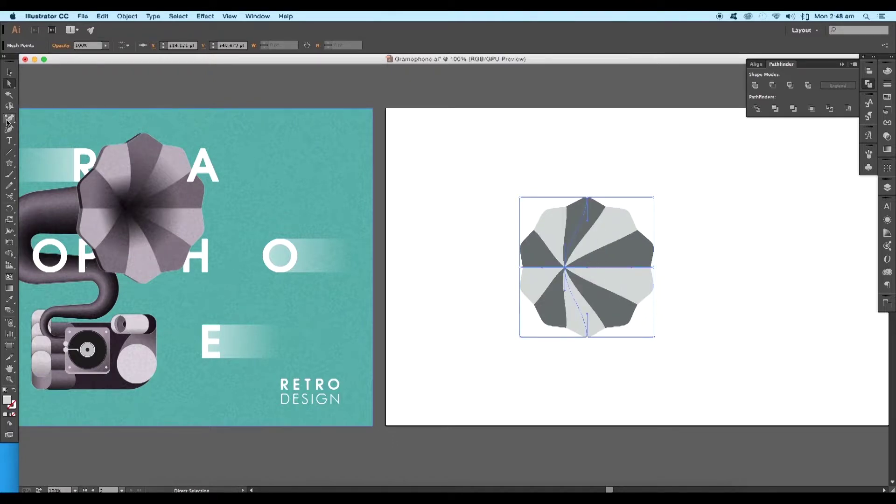
pyautogui.click(11, 119)
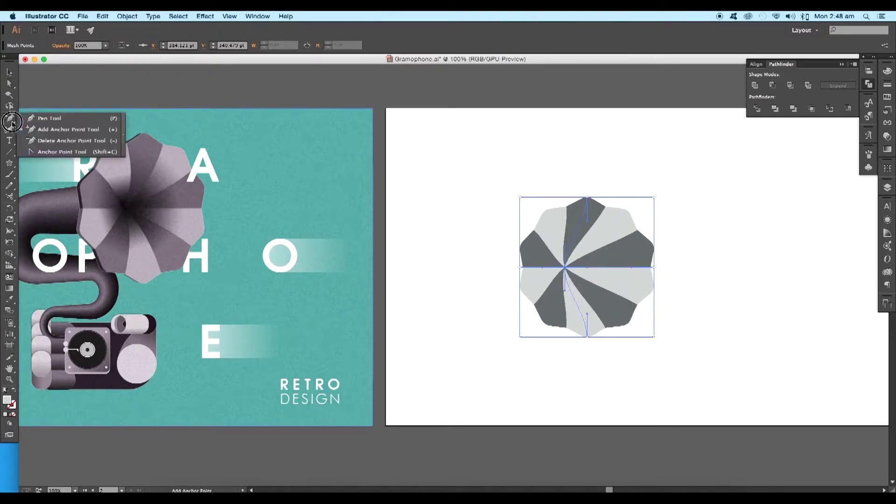
pyautogui.click(44, 153)
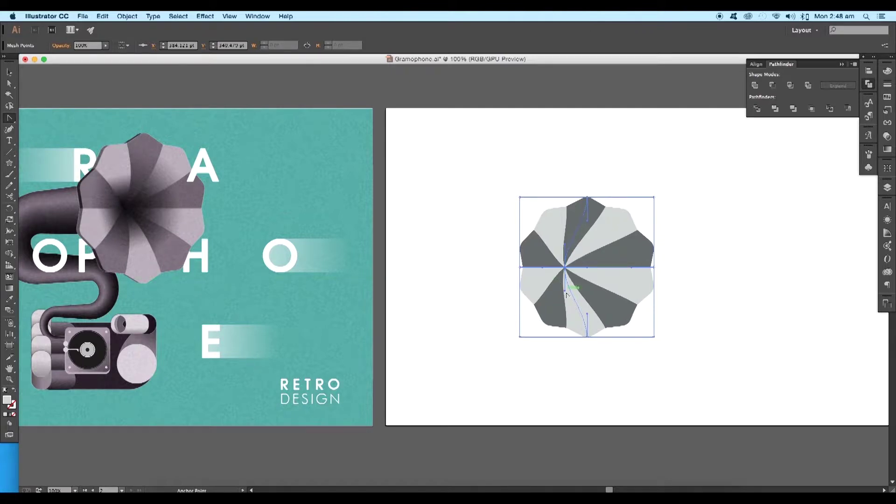
pyautogui.moveTo(566, 294); pyautogui.dragTo(582, 289)
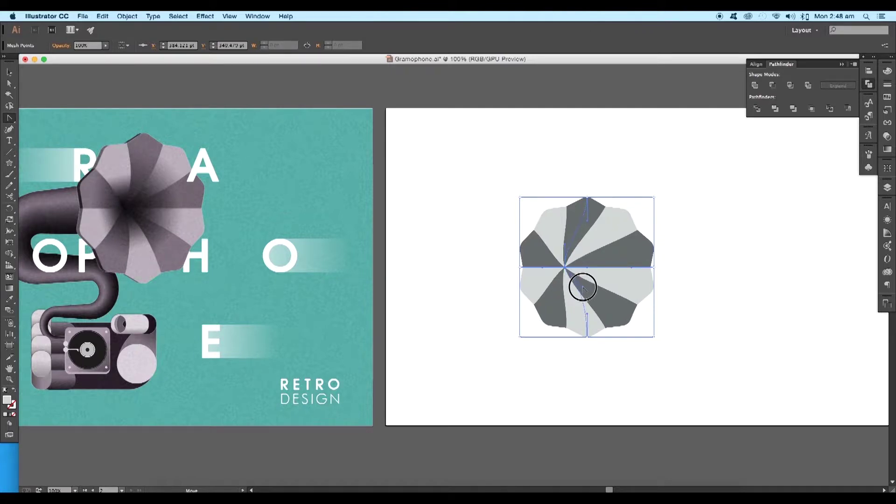
pyautogui.moveTo(588, 315); pyautogui.dragTo(590, 315)
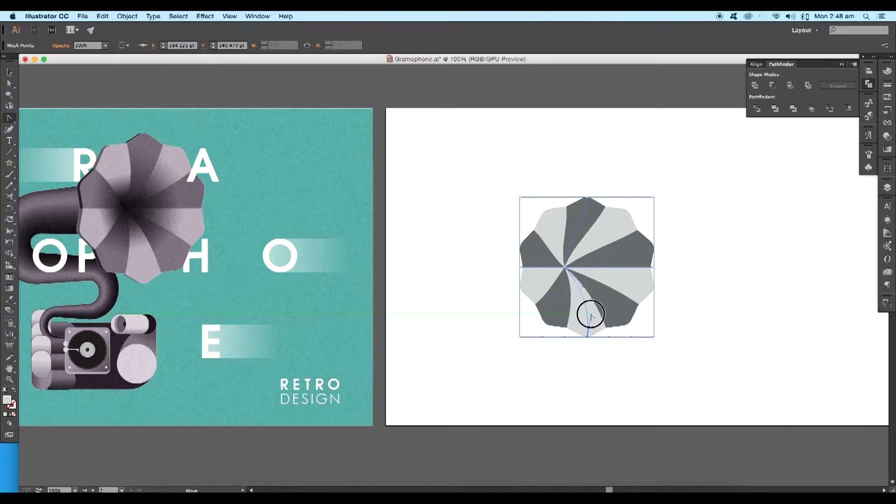
pyautogui.moveTo(577, 245)
pyautogui.mouseDown()
pyautogui.moveTo(586, 248)
pyautogui.moveTo(590, 226)
pyautogui.mouseUp()
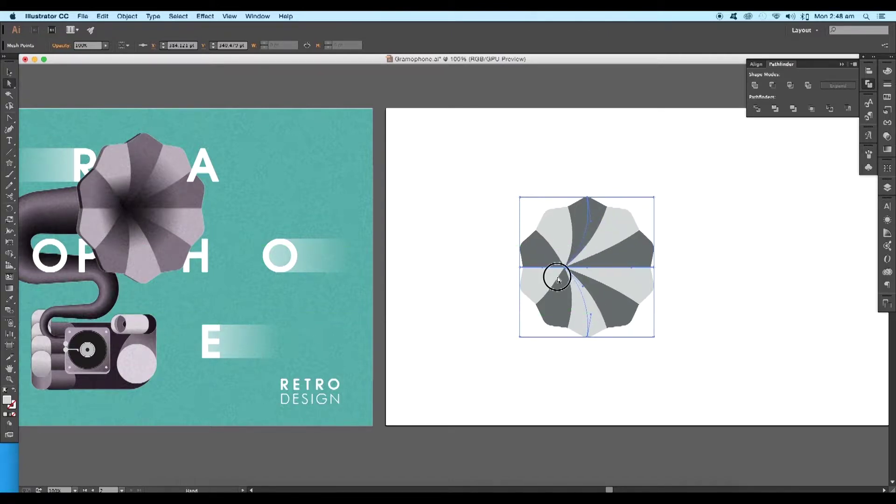
pyautogui.scroll(2, 555, 276)
pyautogui.moveTo(578, 276); pyautogui.dragTo(580, 275)
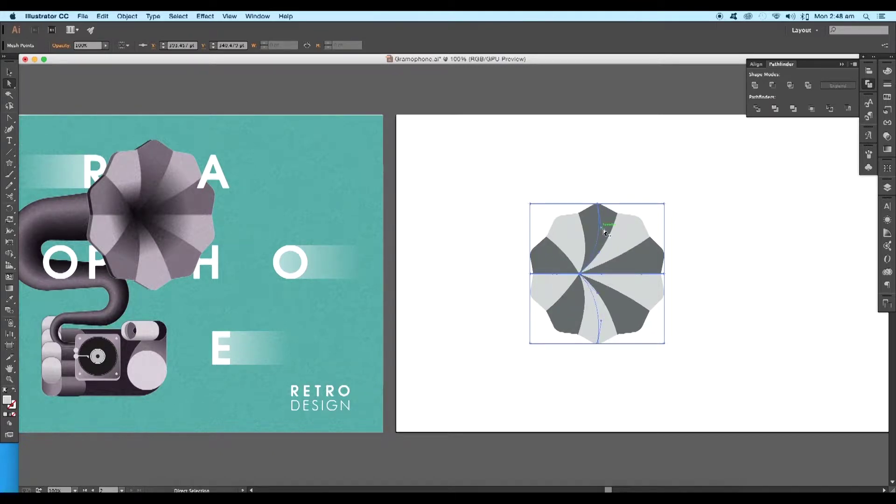
pyautogui.moveTo(605, 229); pyautogui.dragTo(599, 226)
pyautogui.scroll(1, 600, 230)
pyautogui.click(668, 322)
pyautogui.click(648, 287)
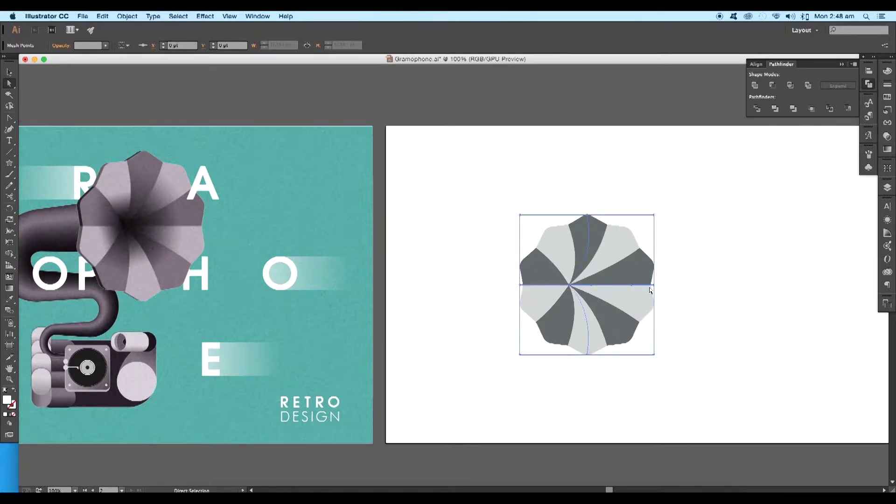
# Expand the distorted envelope into regular grouped paths
pyautogui.click(9, 71)
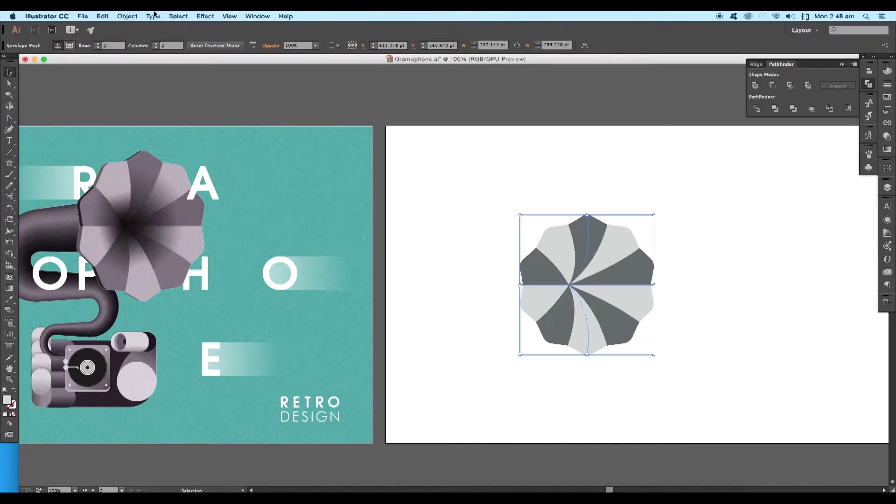
pyautogui.click(126, 16)
pyautogui.click(150, 108)
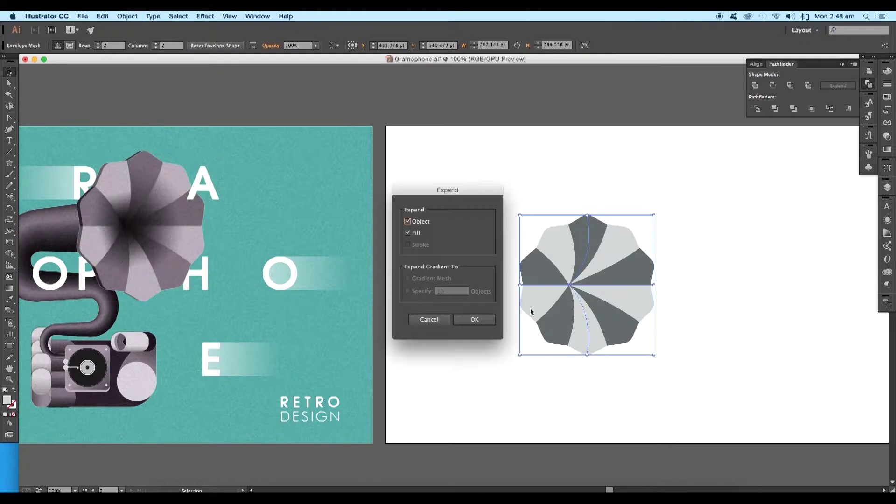
pyautogui.click(476, 319)
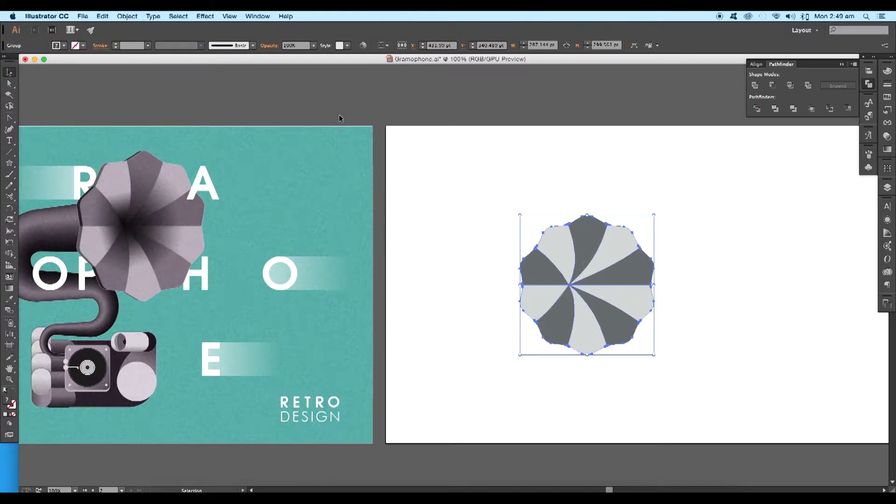
pyautogui.click(530, 236)
pyautogui.click(559, 249)
# Apply a slightly tilted 3D Extrude & Bevel with Diffuse Shading to the pinwheel
pyautogui.click(203, 17)
pyautogui.moveTo(259, 74)
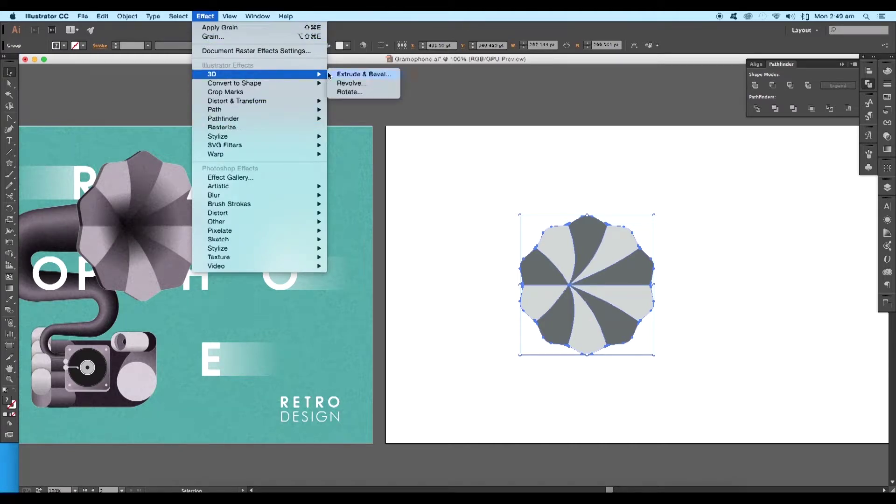
pyautogui.click(361, 74)
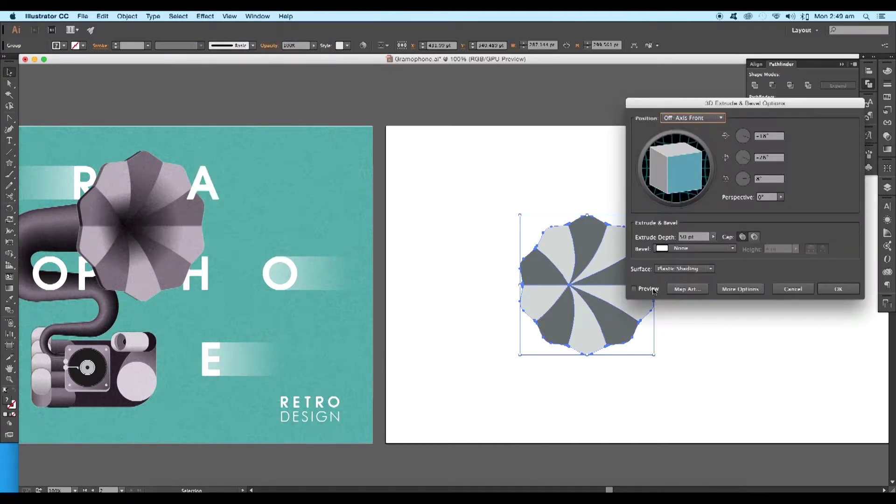
pyautogui.click(653, 290)
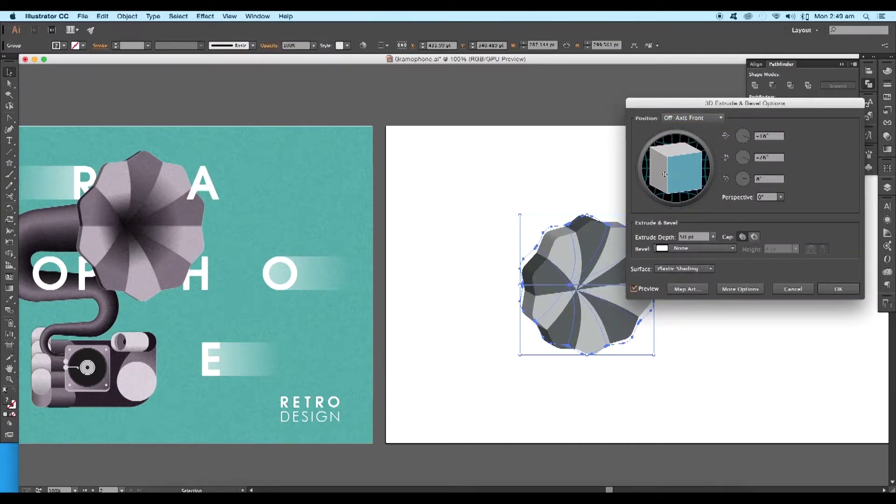
pyautogui.moveTo(661, 153); pyautogui.dragTo(677, 188)
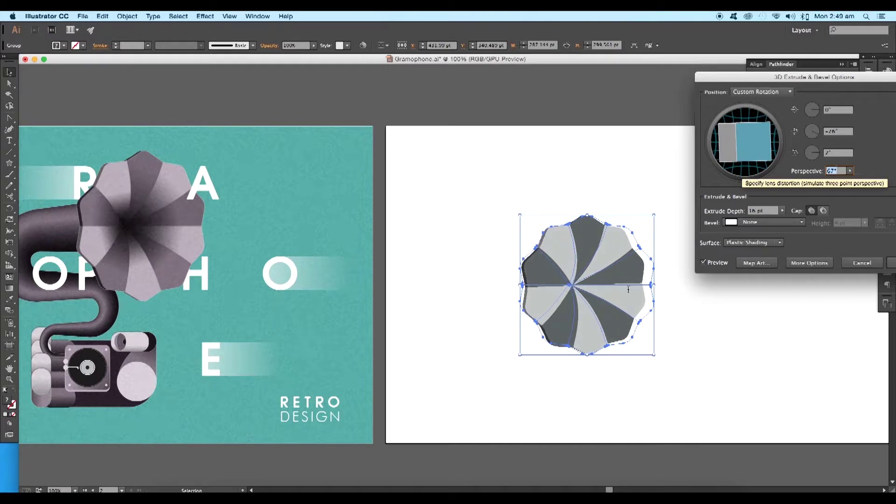
pyautogui.write('67')
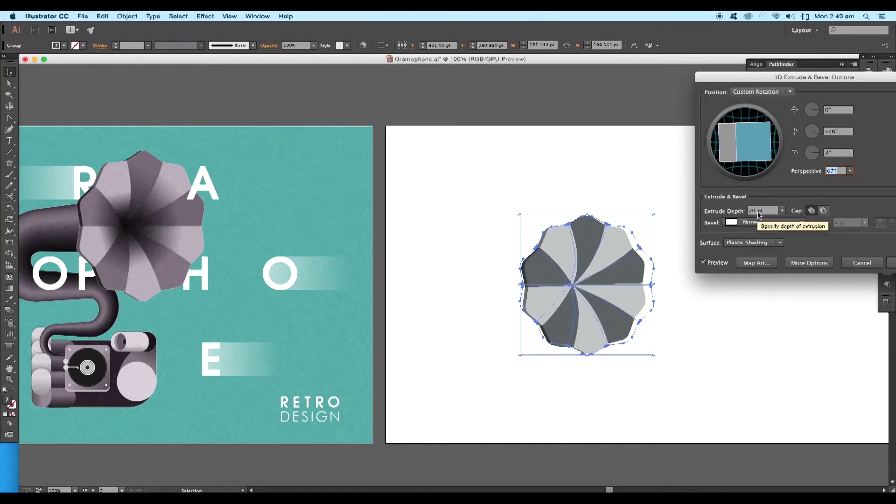
pyautogui.click(752, 244)
pyautogui.click(750, 272)
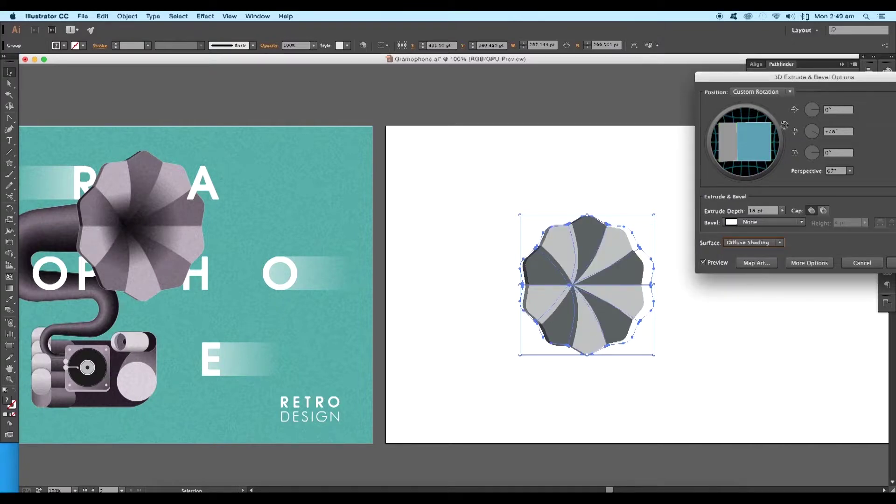
pyautogui.click(840, 245)
pyautogui.click(714, 322)
pyautogui.scroll(-3, 679, 295)
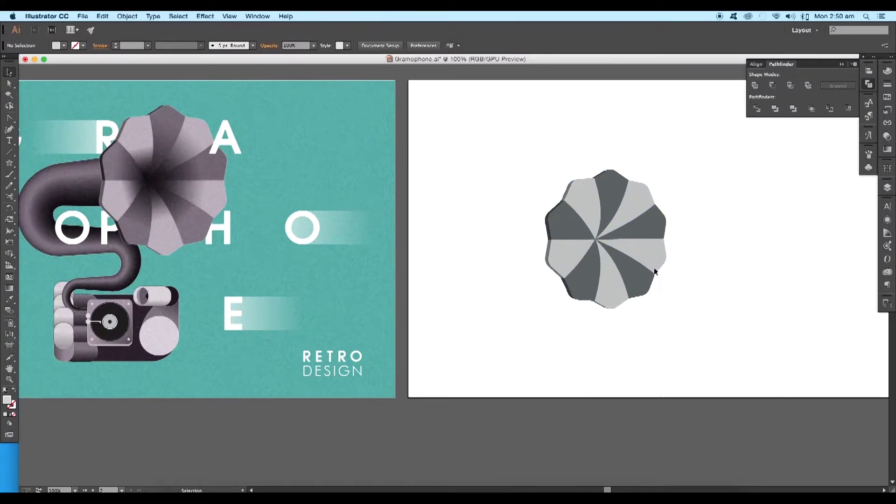
# Expand the extruded badge's appearance and ungroup it into separate pieces
pyautogui.click(656, 271)
pyautogui.click(126, 16)
pyautogui.click(133, 118)
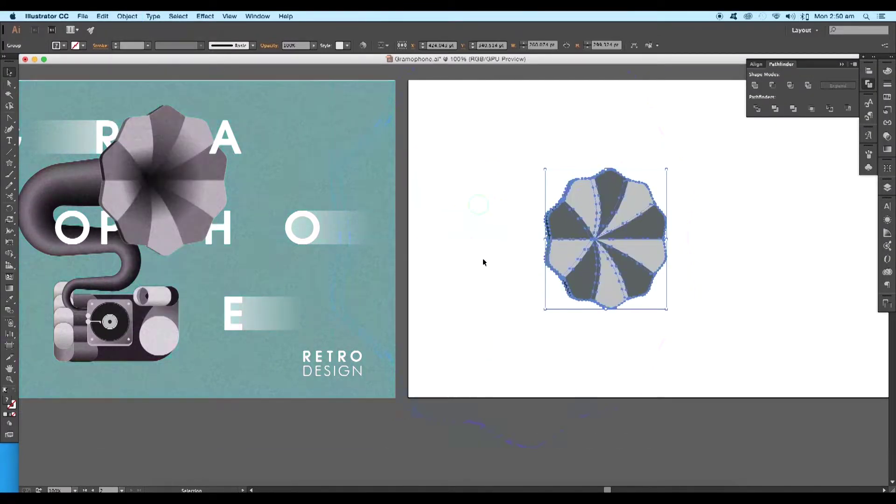
pyautogui.hotkey('ctrl', '+')
pyautogui.hotkey('ctrl', '+')
pyautogui.hotkey('ctrl', '+')
pyautogui.rightClick(480, 202)
pyautogui.click(493, 258)
pyautogui.rightClick(468, 245)
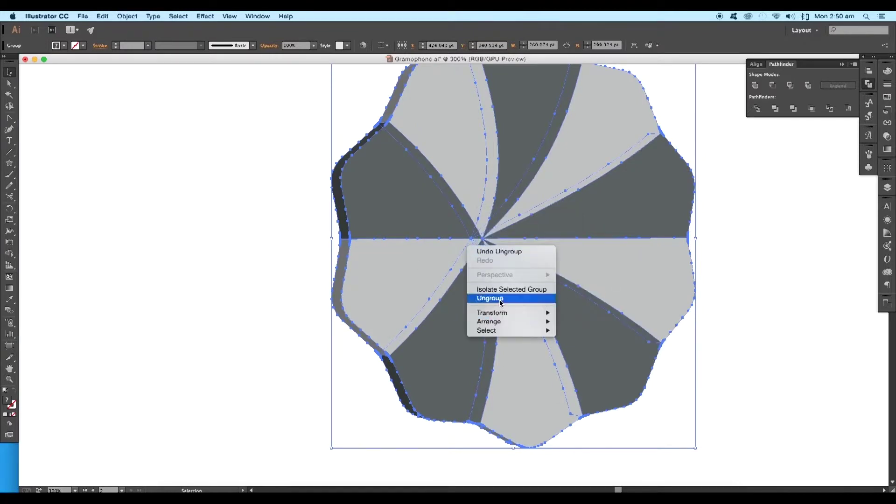
pyautogui.click(500, 298)
# Select all the badge pieces and move the badge aside to reveal leftovers
pyautogui.click(270, 296)
pyautogui.hscroll(1, 389, 278)
pyautogui.click(370, 232)
pyautogui.click(314, 259)
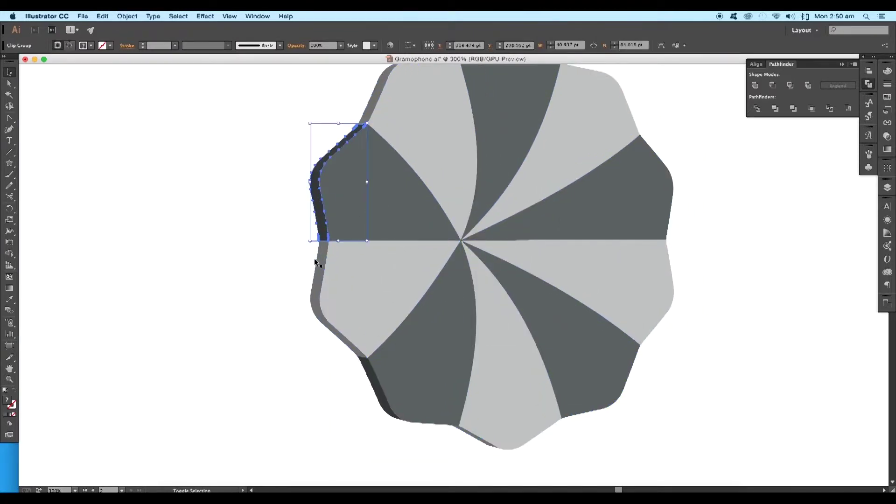
pyautogui.keyDown('shift'); pyautogui.click(460, 430); pyautogui.keyUp('shift')
pyautogui.hscroll(2, 441, 315)
pyautogui.hotkey('ctrl', 'a')
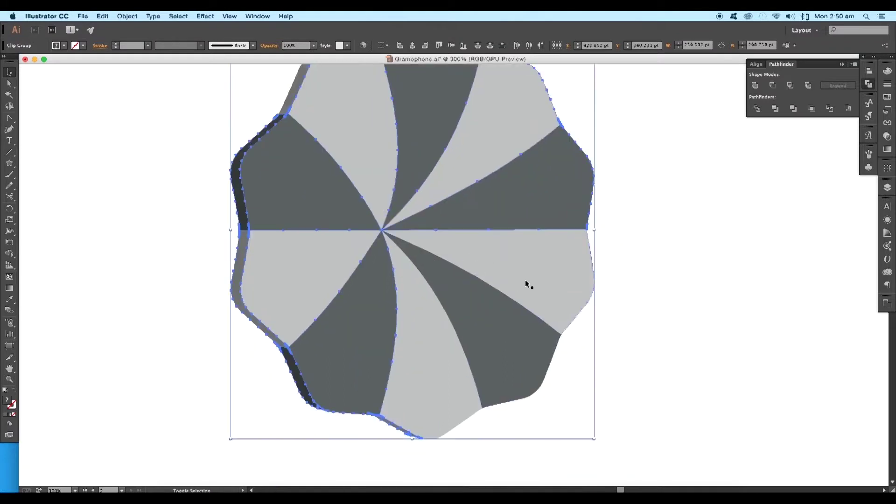
pyautogui.hotkey('ctrl', '-')
pyautogui.hotkey('ctrl', '-')
pyautogui.hotkey('ctrl', '-')
pyautogui.moveTo(420, 356); pyautogui.dragTo(595, 356)
# Marquee-select the leftover spoke pieces and delete them
pyautogui.hotkey('ctrl', 'shift', 'a')
pyautogui.hotkey('ctrl', '+')
pyautogui.hotkey('ctrl', '+')
pyautogui.moveTo(416, 307)
pyautogui.mouseDown()
pyautogui.moveTo(374, 322)
pyautogui.moveTo(460, 252)
pyautogui.mouseUp()
pyautogui.moveTo(481, 389); pyautogui.dragTo(215, 184)
pyautogui.press('Delete')
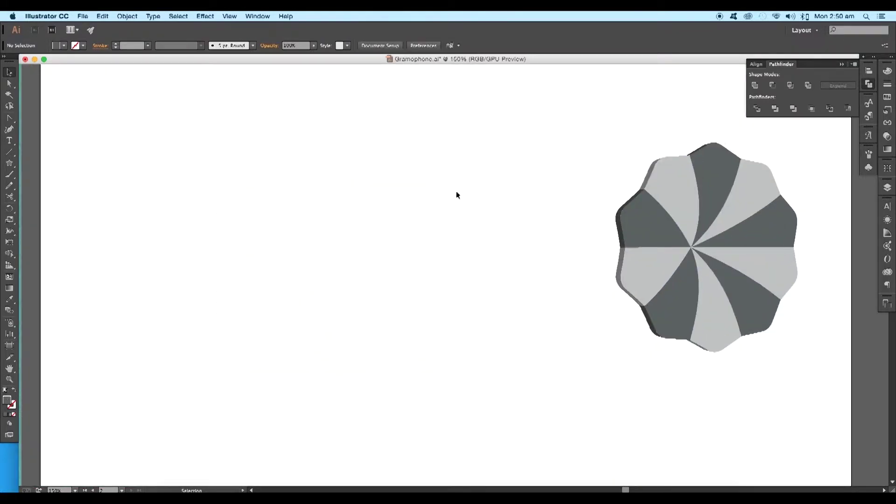
pyautogui.hscroll(5, 455, 195)
pyautogui.hotkey('ctrl', '-')
pyautogui.click(360, 203)
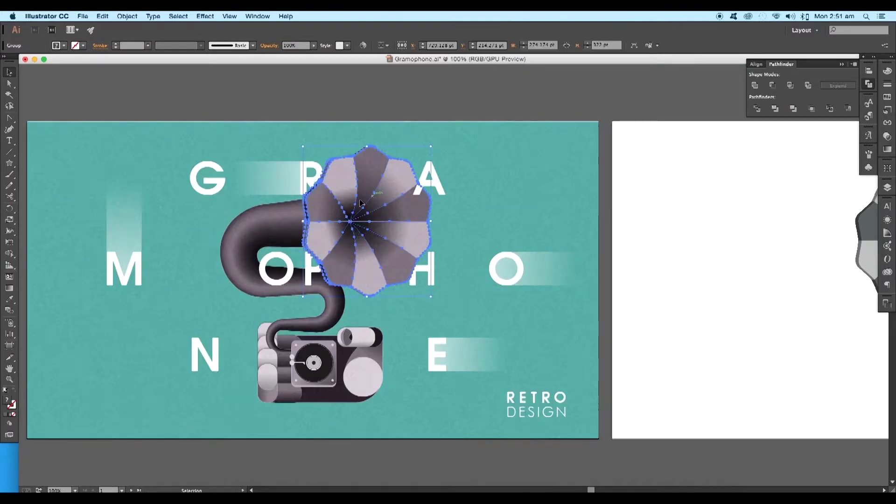
# Start a stepped Pen path below the pinwheel badge with its first four corners
pyautogui.click(685, 288)
pyautogui.moveTo(642, 286); pyautogui.dragTo(525, 286)
pyautogui.moveTo(712, 287); pyautogui.dragTo(582, 290)
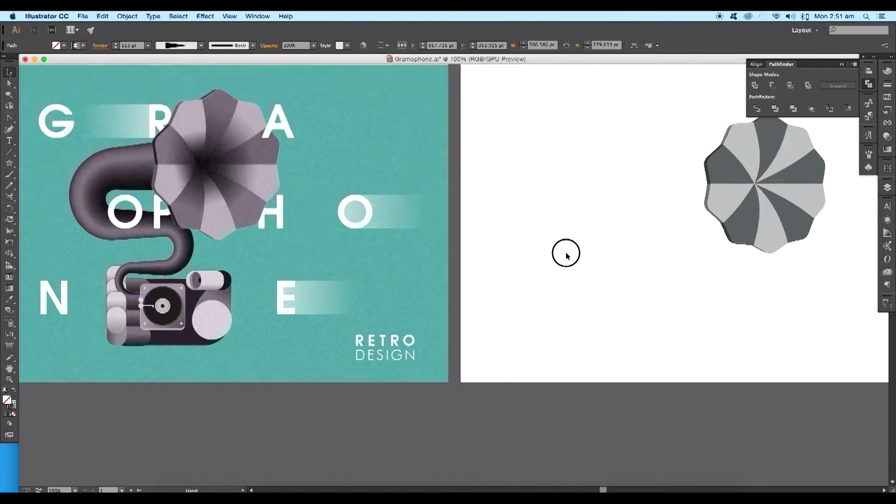
pyautogui.moveTo(557, 279); pyautogui.dragTo(673, 292)
pyautogui.scroll(2, 673, 292)
pyautogui.press('p')
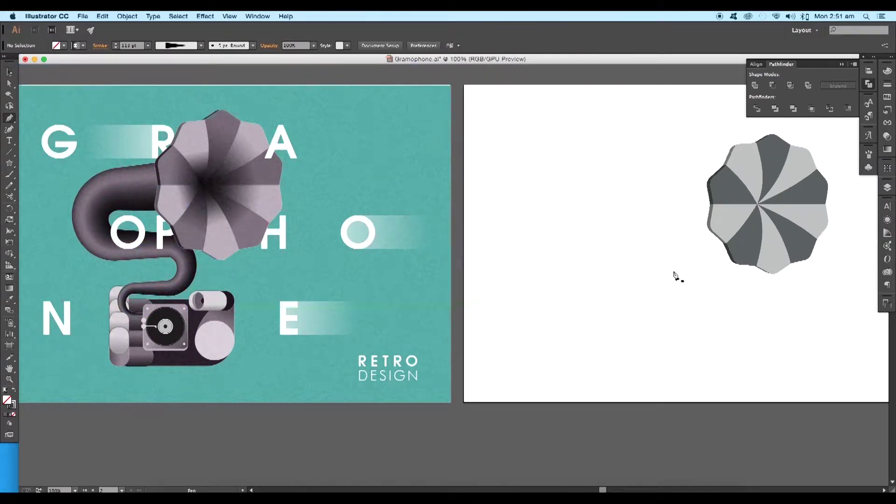
pyautogui.click(735, 204)
pyautogui.click(614, 206)
pyautogui.click(615, 265)
pyautogui.click(738, 265)
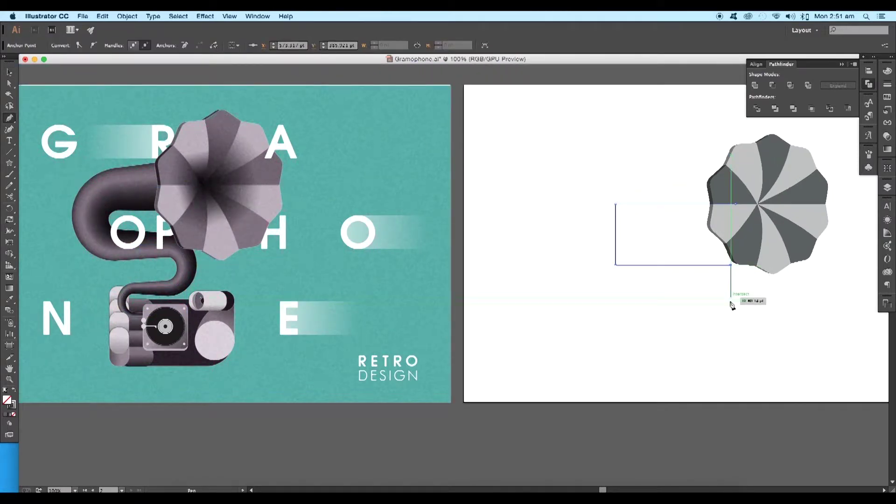
# Add four more zigzag corners, then select the path's lower anchors
pyautogui.click(739, 306)
pyautogui.click(657, 306)
pyautogui.click(657, 330)
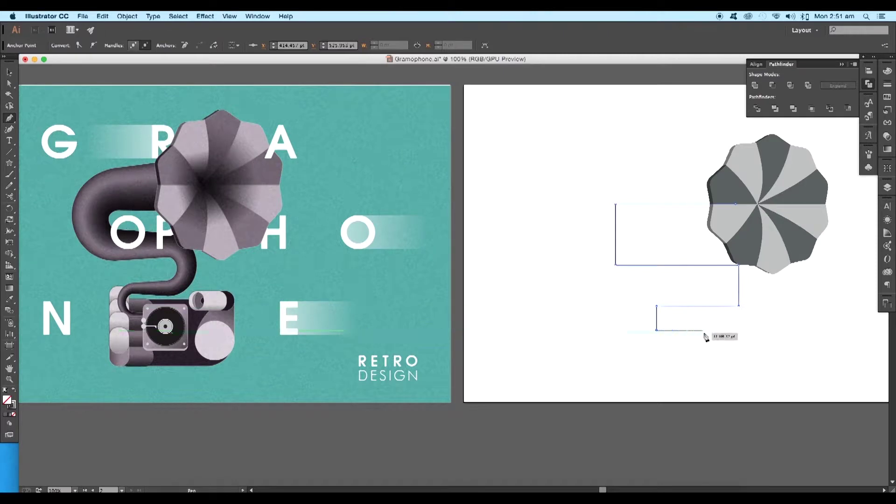
pyautogui.click(712, 330)
pyautogui.press('a')
pyautogui.click(630, 269)
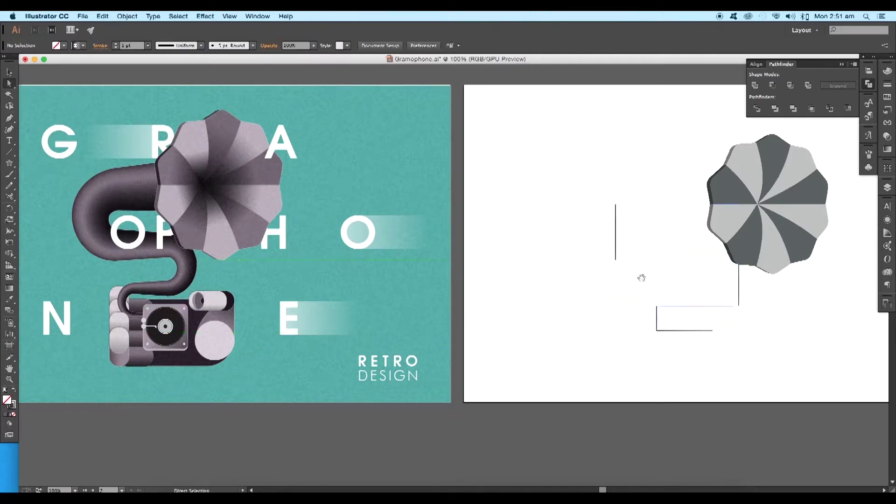
pyautogui.hscroll(2, 697, 230)
pyautogui.scroll(-2, 696, 229)
pyautogui.hscroll(-3, 697, 229)
pyautogui.moveTo(665, 298); pyautogui.dragTo(742, 320)
pyautogui.hscroll(2, 742, 320)
pyautogui.scroll(1, 743, 320)
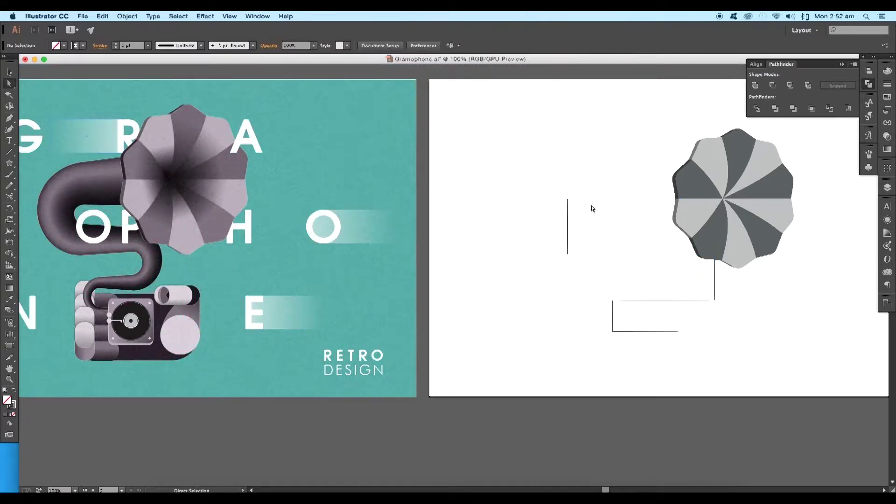
# Round the path's top-left and bottom-left corners into a semicircular left bend
pyautogui.press('v')
pyautogui.press('a')
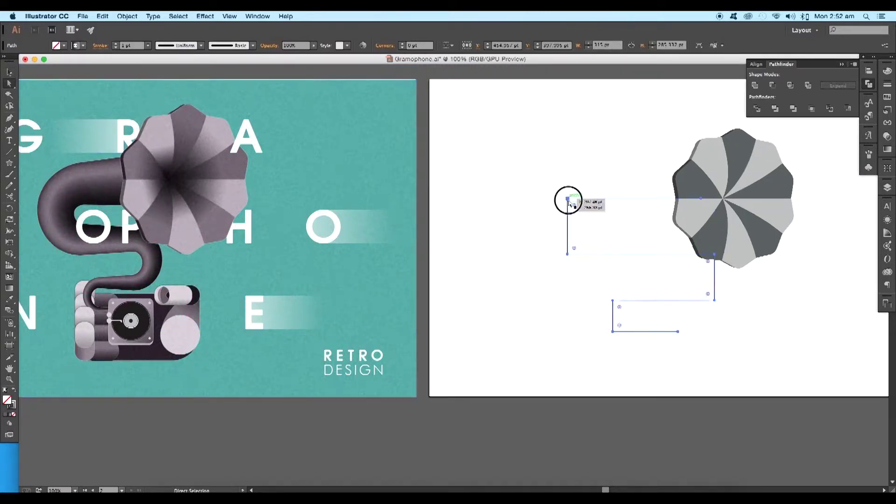
pyautogui.click(568, 199)
pyautogui.keyDown('shift'); pyautogui.click(568, 253); pyautogui.keyUp('shift')
pyautogui.moveTo(574, 248); pyautogui.dragTo(684, 233)
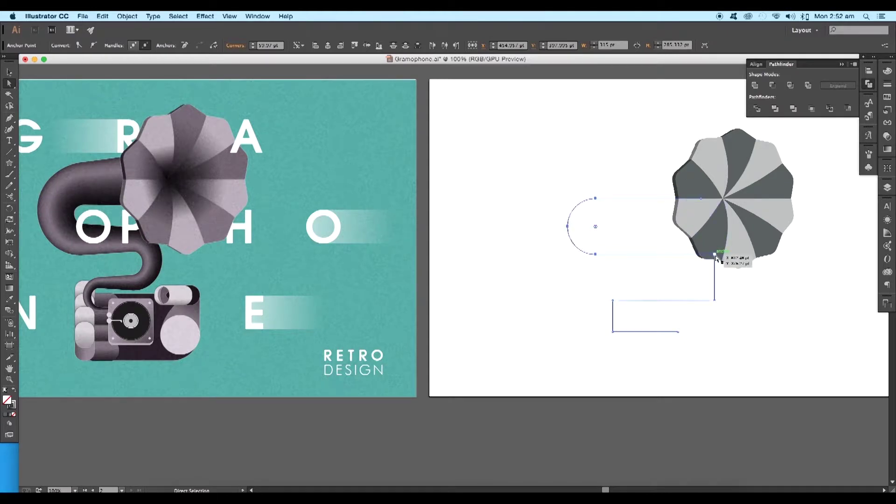
pyautogui.click(714, 283)
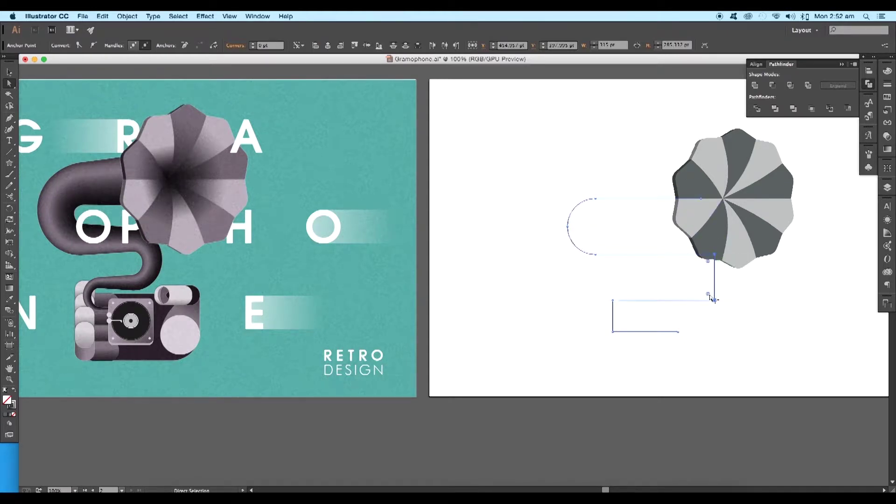
pyautogui.click(650, 269)
# Round the right-side corners and the lower loop's left corners into semicircular bends
pyautogui.click(714, 300)
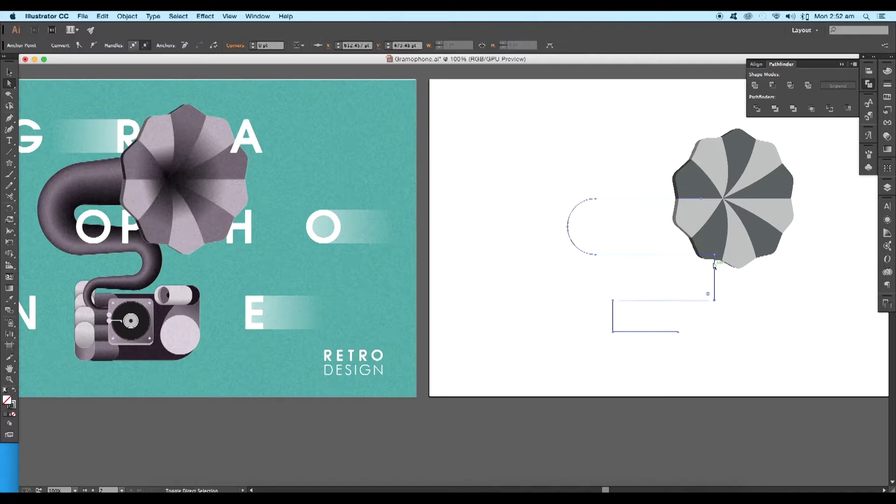
pyautogui.keyDown('shift'); pyautogui.click(715, 257); pyautogui.keyUp('shift')
pyautogui.moveTo(707, 294); pyautogui.dragTo(606, 308)
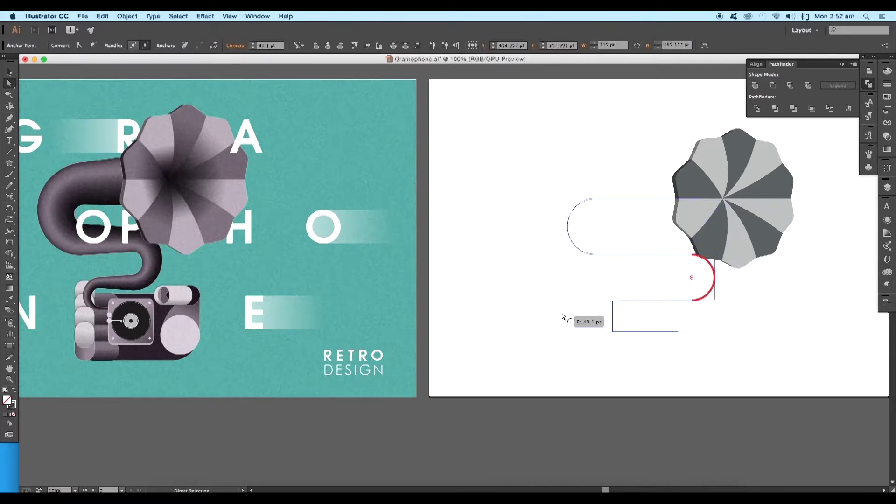
pyautogui.click(613, 301)
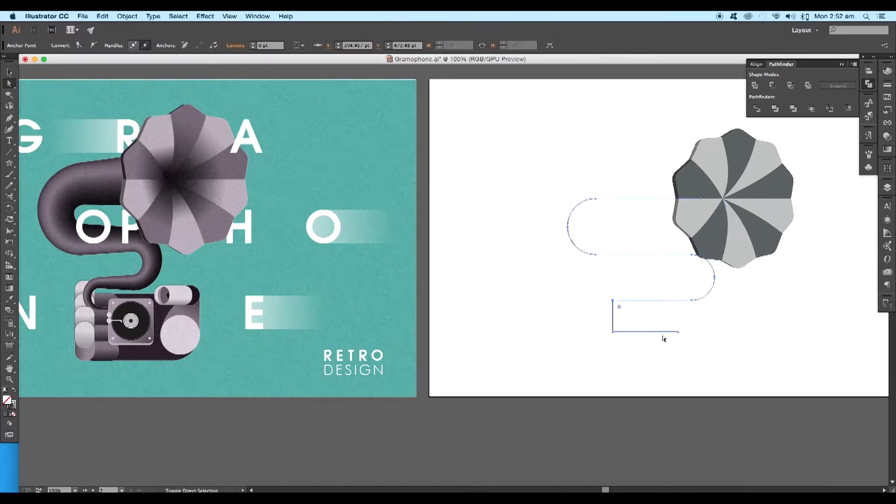
pyautogui.keyDown('shift'); pyautogui.click(613, 331); pyautogui.keyUp('shift')
pyautogui.moveTo(621, 320); pyautogui.dragTo(628, 316)
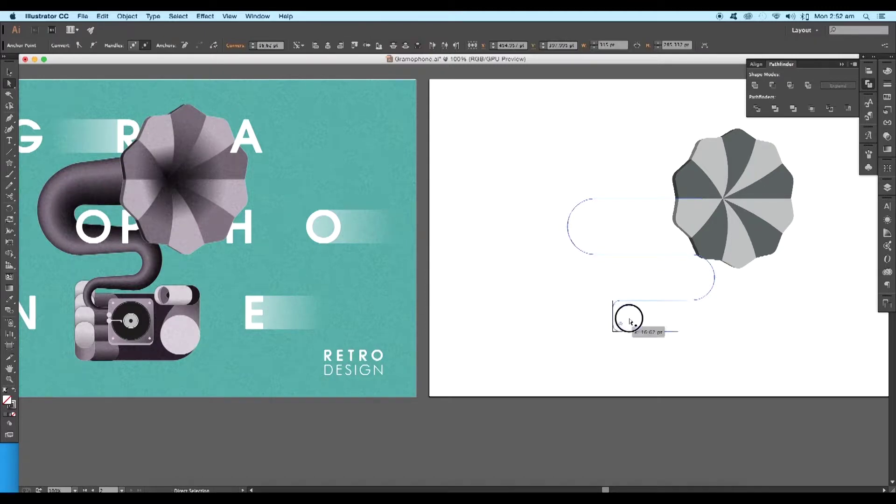
# Apply a tapering width profile to the selected tube path's stroke
pyautogui.click(10, 71)
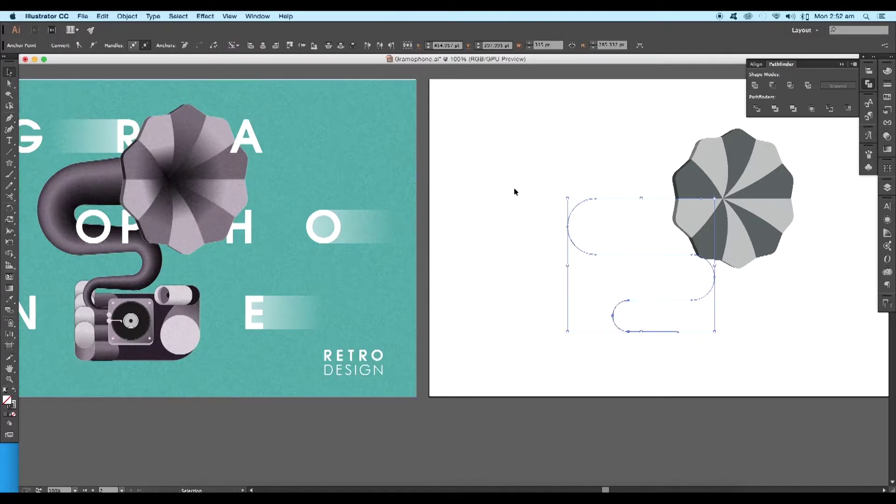
pyautogui.scroll(10, 138, 51)
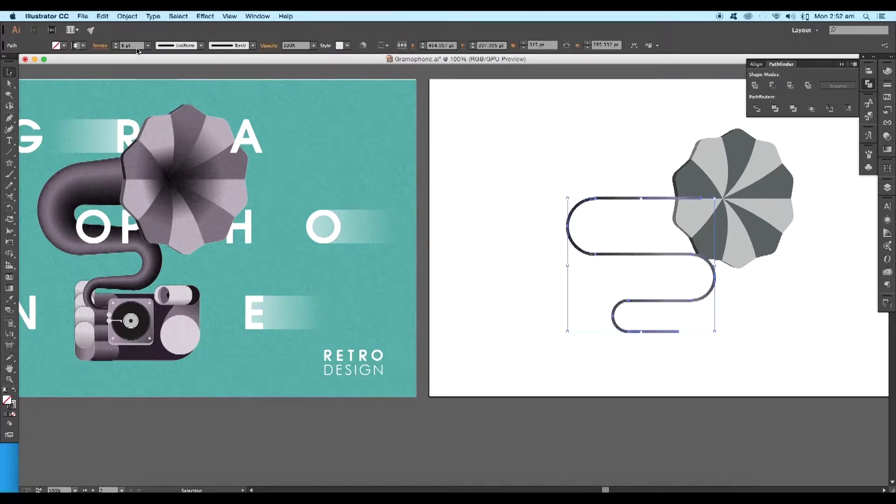
pyautogui.scroll(10, 138, 51)
pyautogui.scroll(15, 138, 51)
pyautogui.scroll(15, 138, 50)
pyautogui.scroll(15, 138, 51)
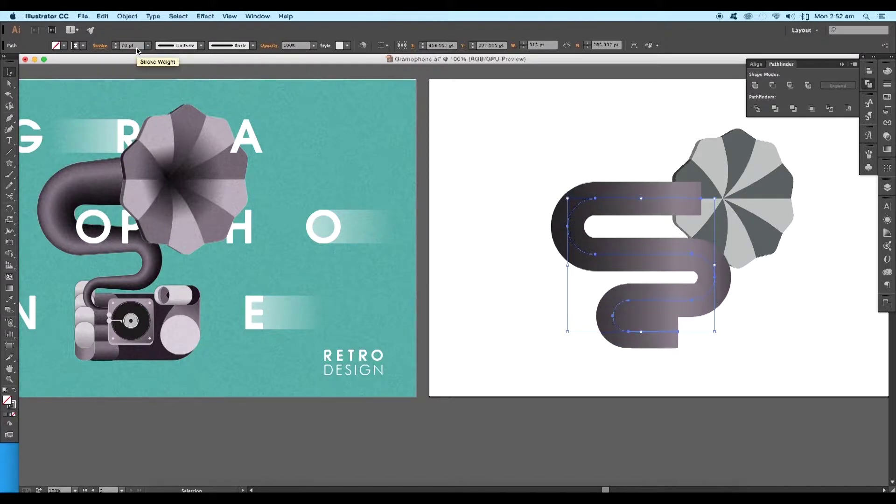
pyautogui.click(99, 46)
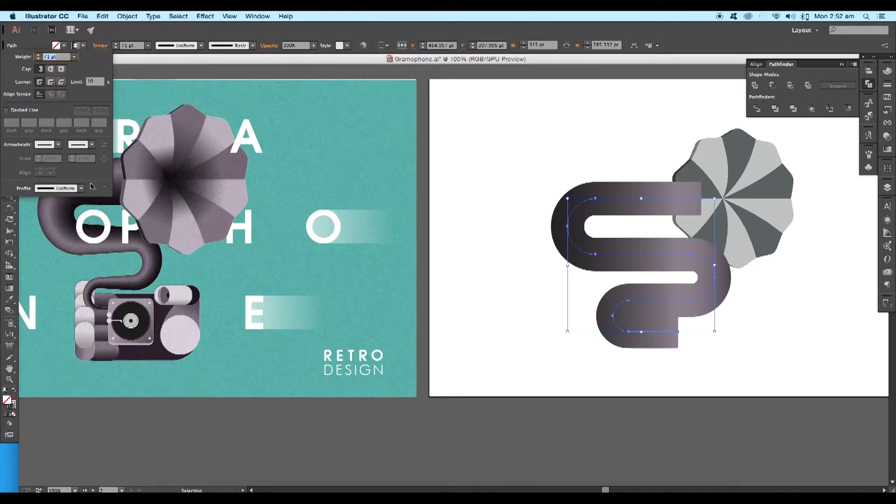
pyautogui.click(82, 188)
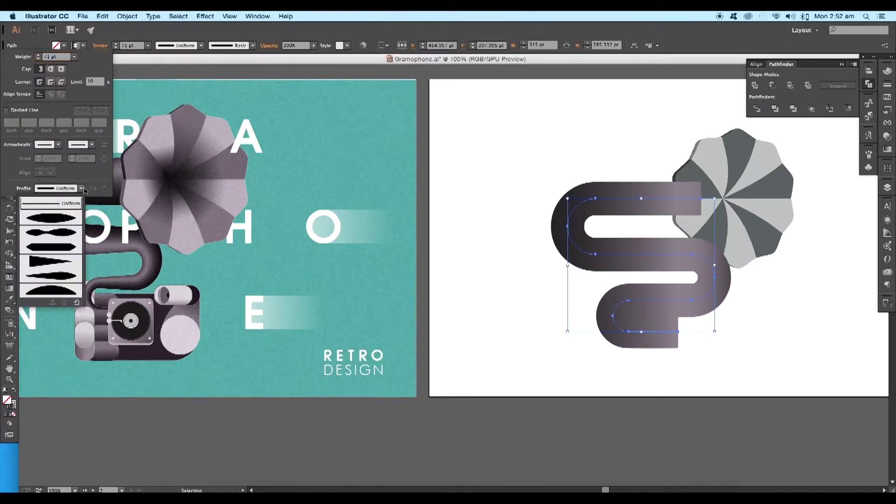
pyautogui.click(53, 261)
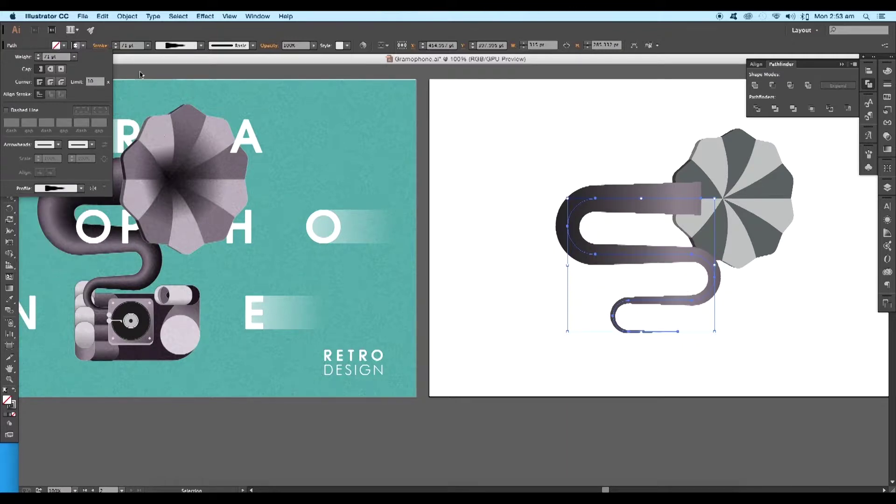
pyautogui.click(104, 38)
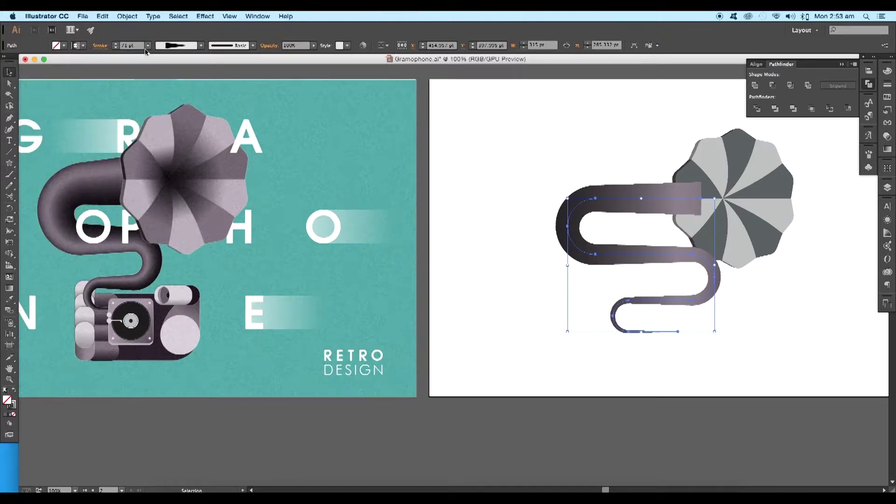
pyautogui.scroll(3, 136, 48)
pyautogui.scroll(6, 137, 47)
pyautogui.scroll(5, 136, 48)
pyautogui.scroll(6, 137, 48)
pyautogui.scroll(7, 136, 48)
pyautogui.scroll(4, 136, 47)
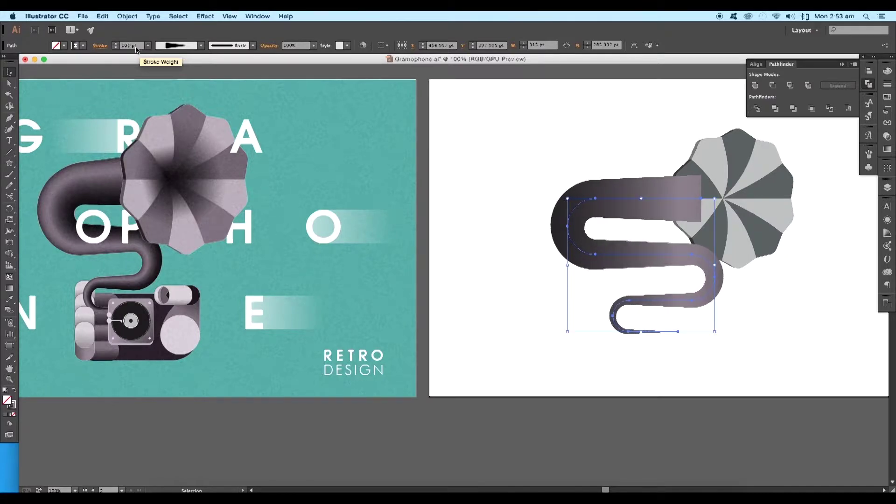
pyautogui.scroll(-3, 137, 47)
pyautogui.click(9, 83)
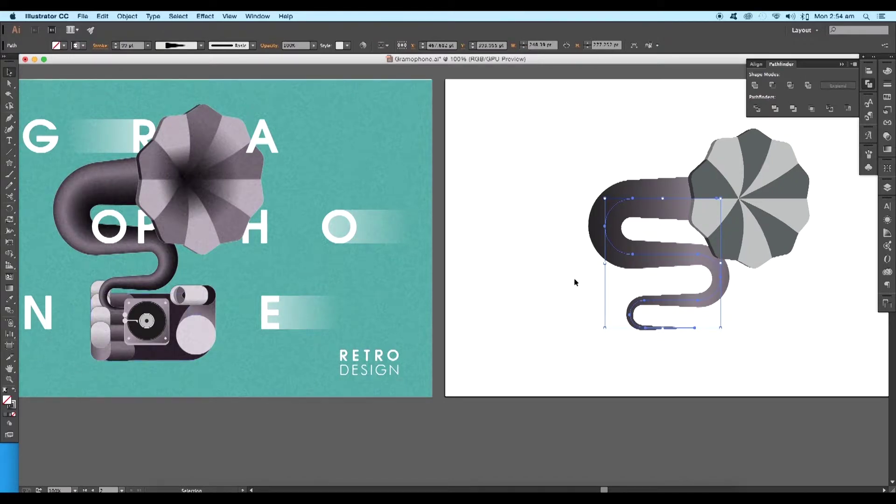
pyautogui.press('F6')
# Make the gradient run across the stroke and adjust the left stop's HSB brightness
pyautogui.click(887, 156)
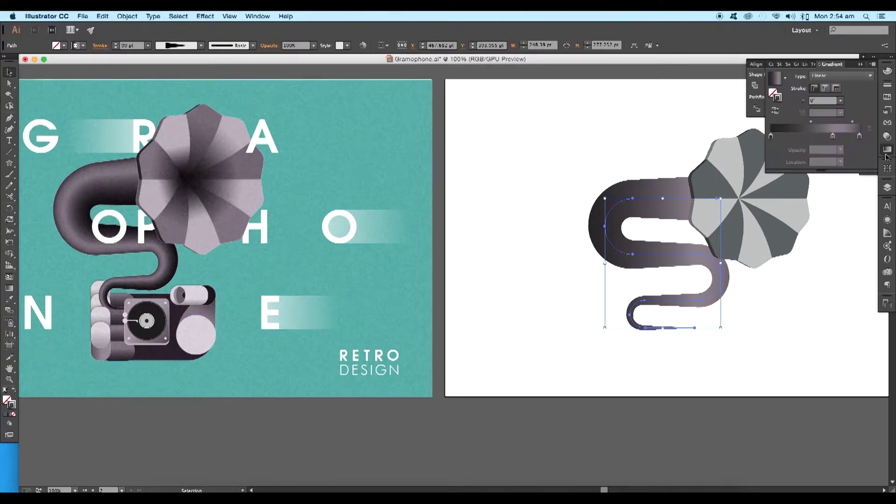
pyautogui.click(835, 89)
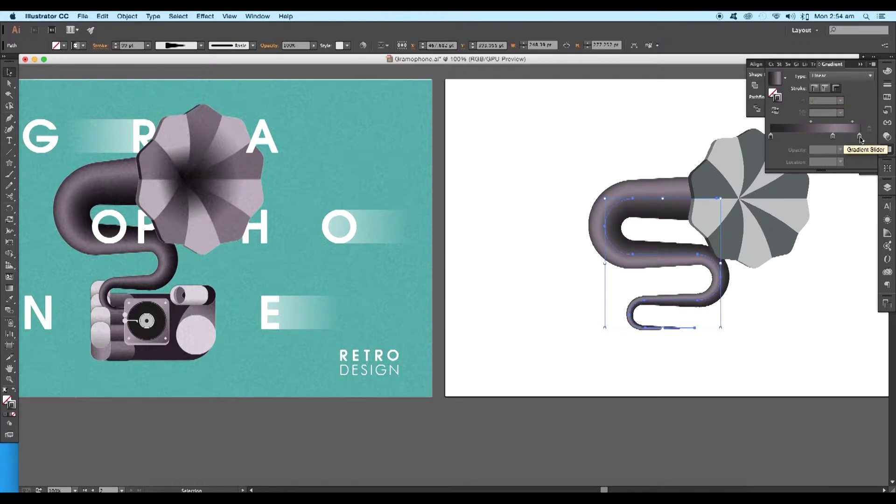
pyautogui.click(771, 136)
pyautogui.doubleClick(771, 137)
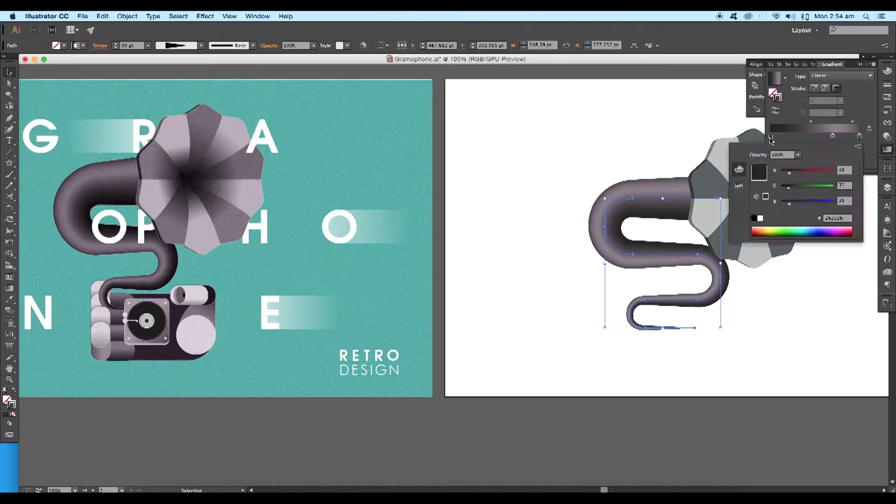
pyautogui.click(860, 149)
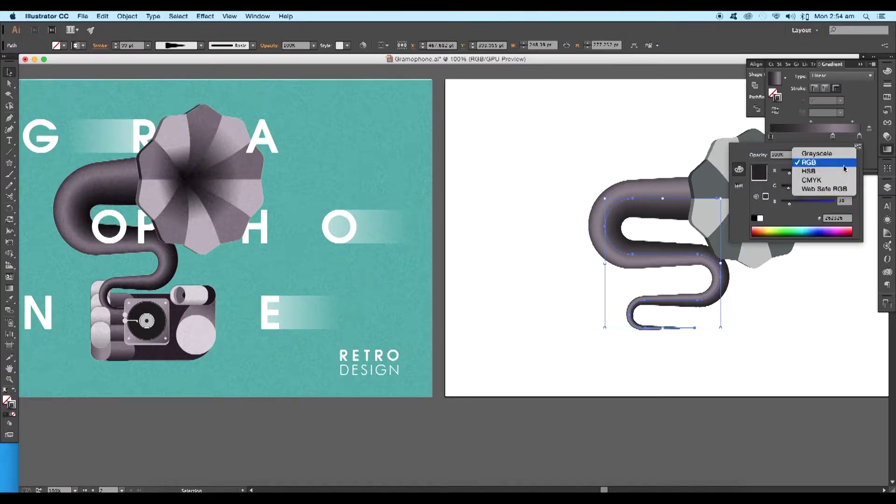
pyautogui.click(805, 175)
pyautogui.moveTo(794, 203); pyautogui.dragTo(789, 204)
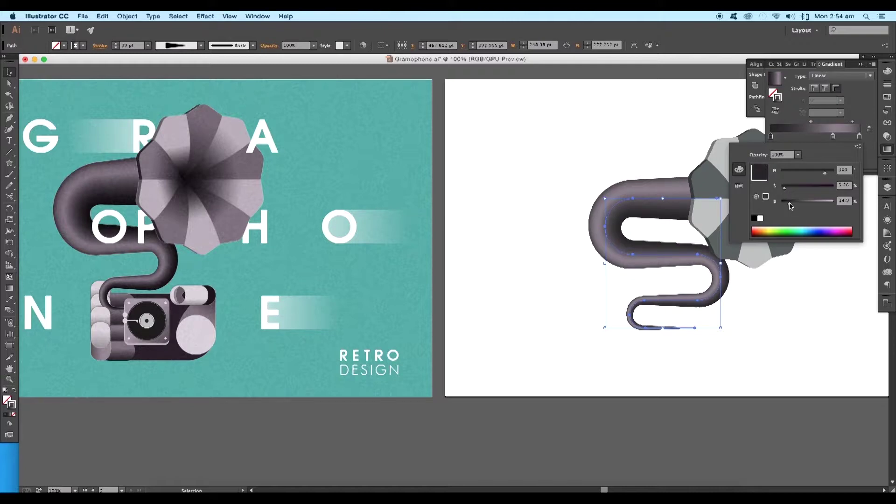
pyautogui.click(858, 146)
pyautogui.click(841, 162)
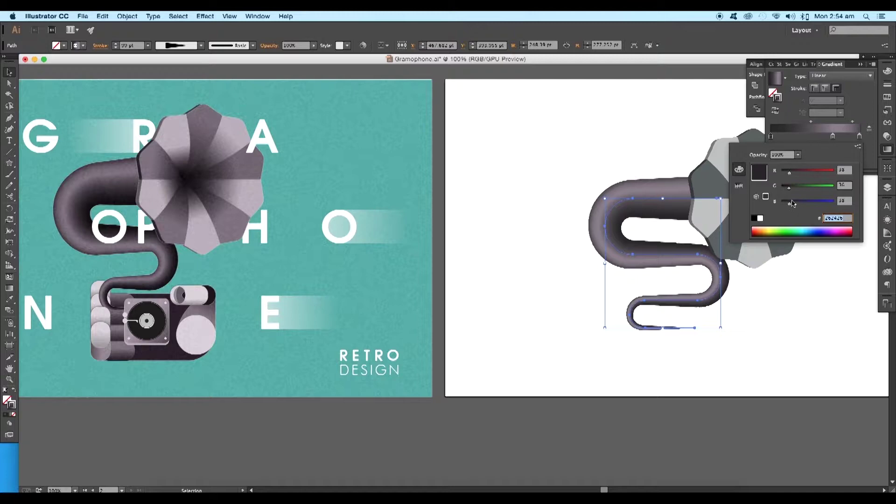
# Lighten the middle gradient stop to 53% brightness and move it to about 60% location
pyautogui.doubleClick(858, 135)
pyautogui.click(858, 146)
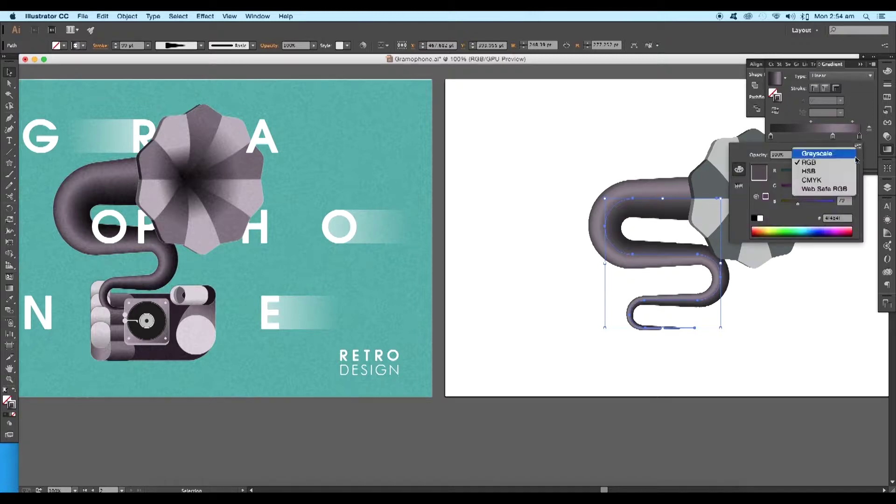
pyautogui.click(837, 171)
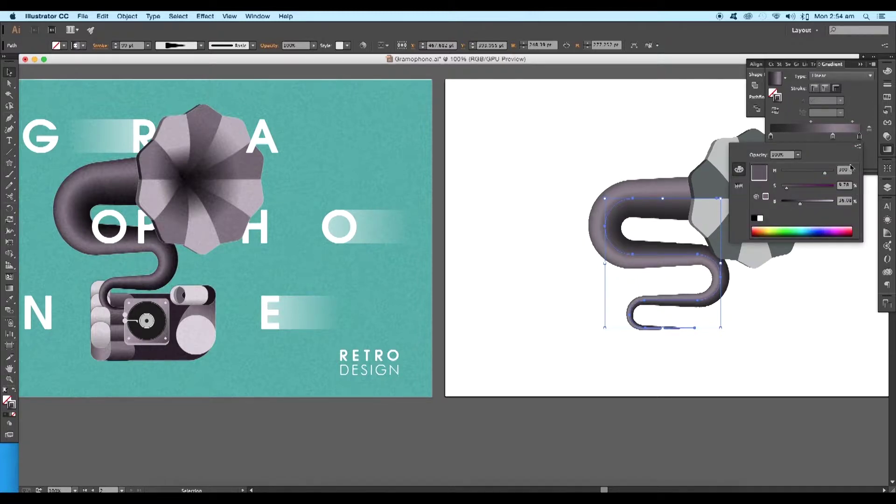
pyautogui.click(833, 135)
pyautogui.doubleClick(832, 135)
pyautogui.moveTo(801, 202); pyautogui.dragTo(813, 205)
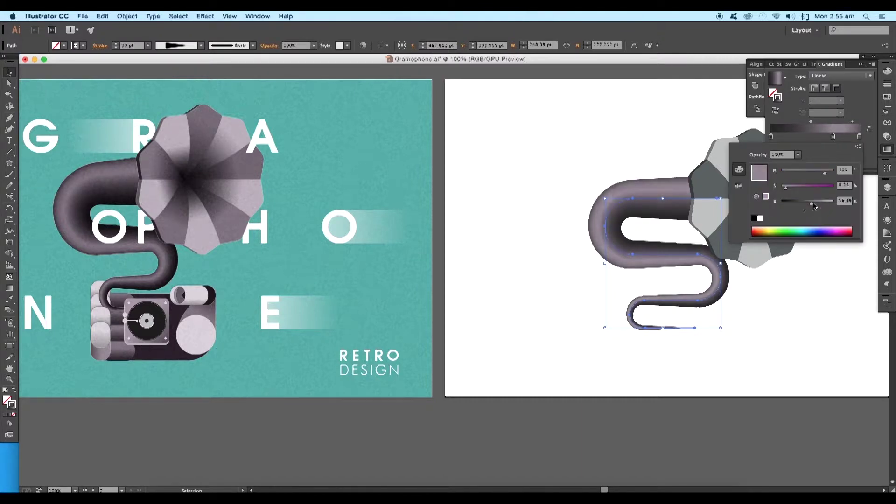
pyautogui.click(859, 140)
pyautogui.moveTo(832, 135); pyautogui.dragTo(820, 136)
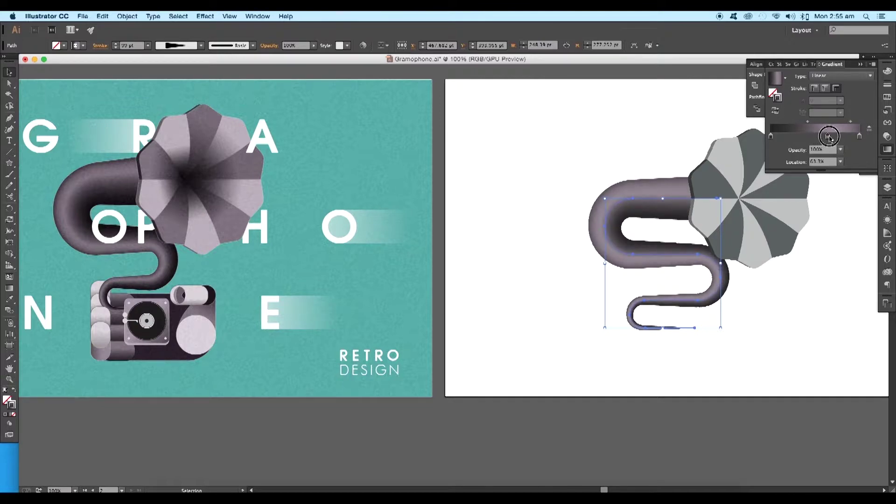
pyautogui.moveTo(819, 138); pyautogui.dragTo(830, 136)
pyautogui.press('super+shift+a')
pyautogui.moveTo(323, 337); pyautogui.dragTo(433, 278)
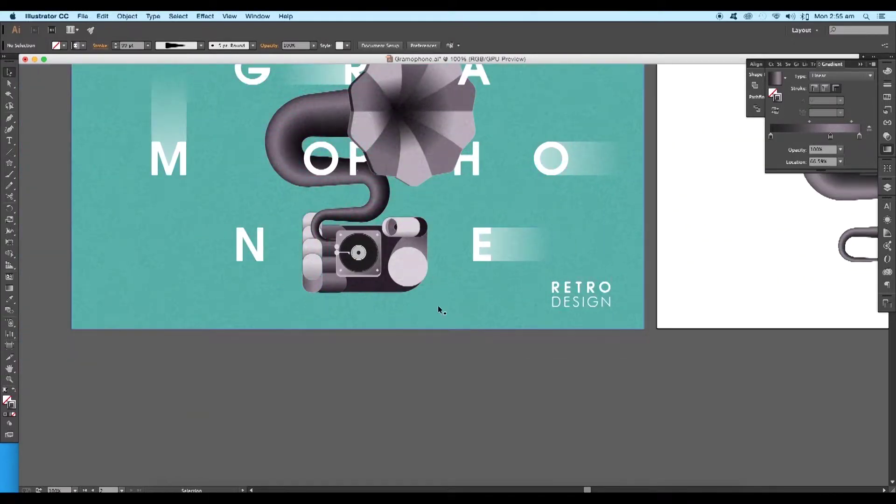
# Draw a rectangle on the artboard's left and fill it dark grey
pyautogui.click(410, 294)
pyautogui.moveTo(539, 286); pyautogui.dragTo(381, 282)
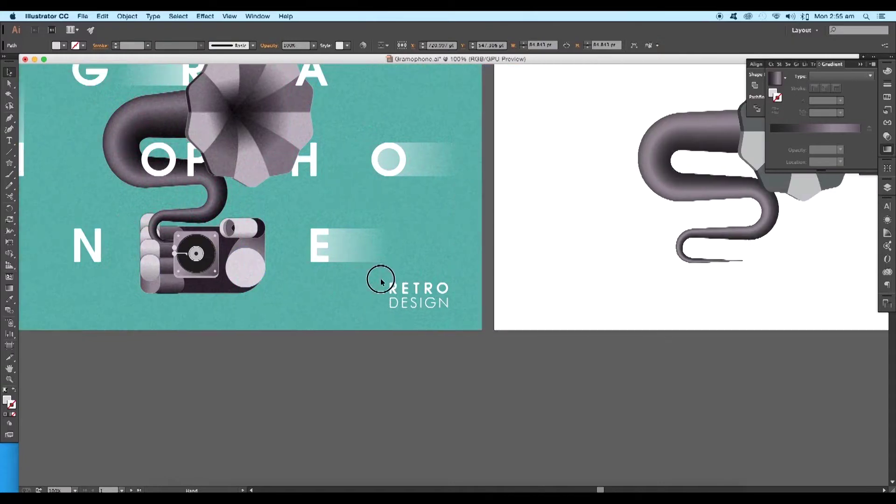
pyautogui.press('m')
pyautogui.moveTo(514, 219); pyautogui.dragTo(638, 284)
pyautogui.click(7, 401)
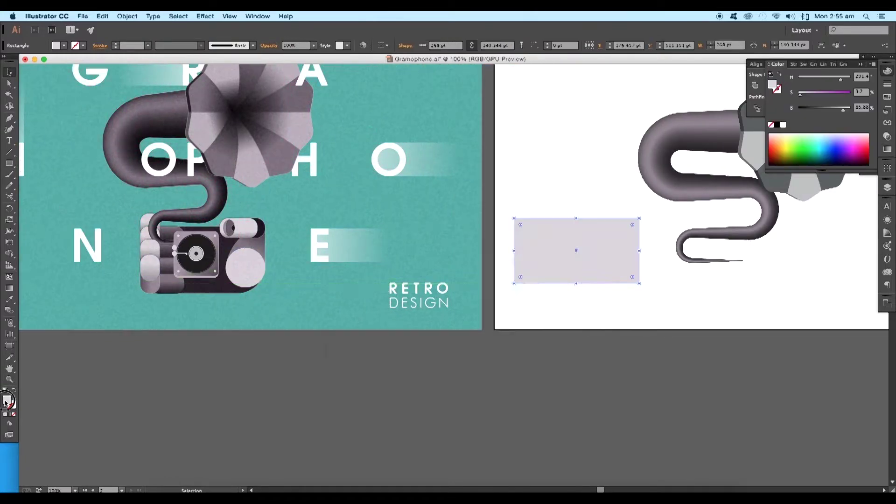
pyautogui.doubleClick(8, 401)
pyautogui.click(356, 354)
pyautogui.click(573, 267)
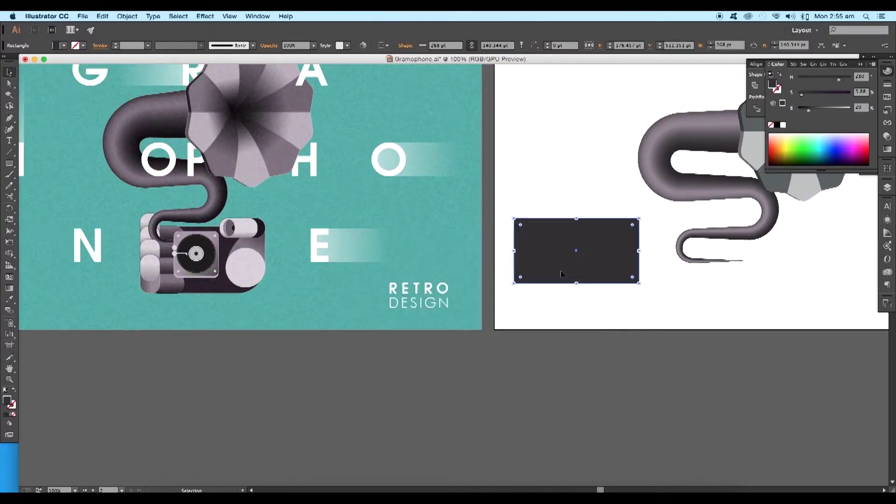
pyautogui.click(610, 296)
pyautogui.hscroll(1, 559, 231)
# Draw a small square above the rectangle, fill it grey and round its corners
pyautogui.moveTo(516, 165); pyautogui.dragTo(564, 212)
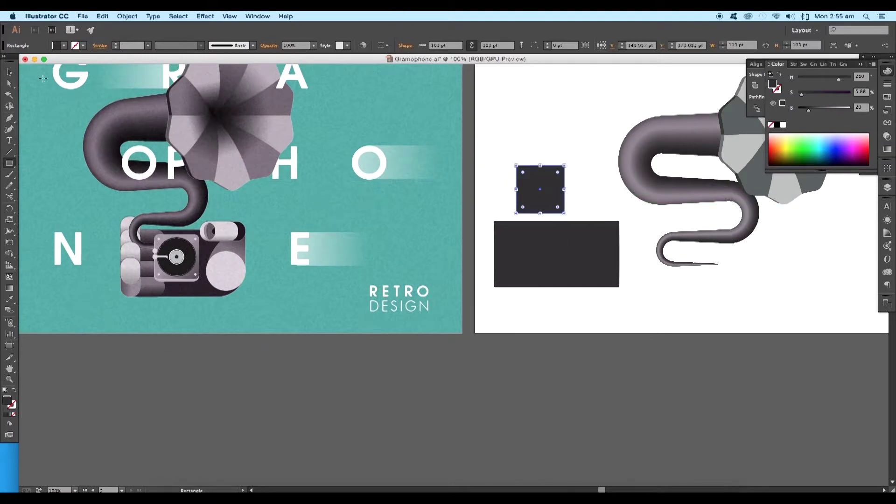
pyautogui.click(63, 45)
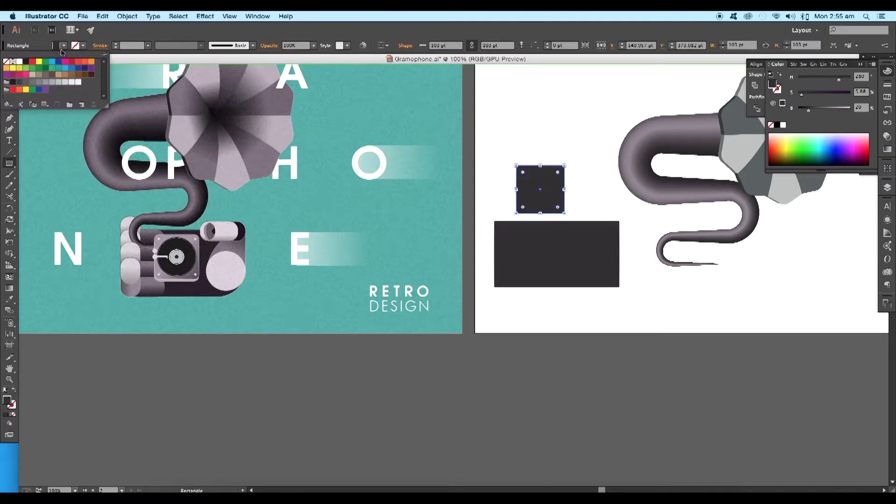
pyautogui.click(35, 85)
pyautogui.scroll(2, 564, 177)
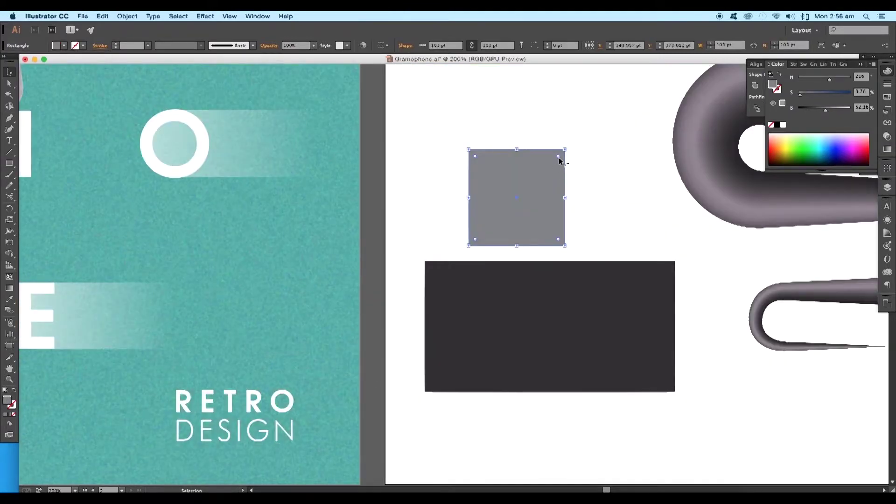
pyautogui.moveTo(557, 158); pyautogui.dragTo(559, 159)
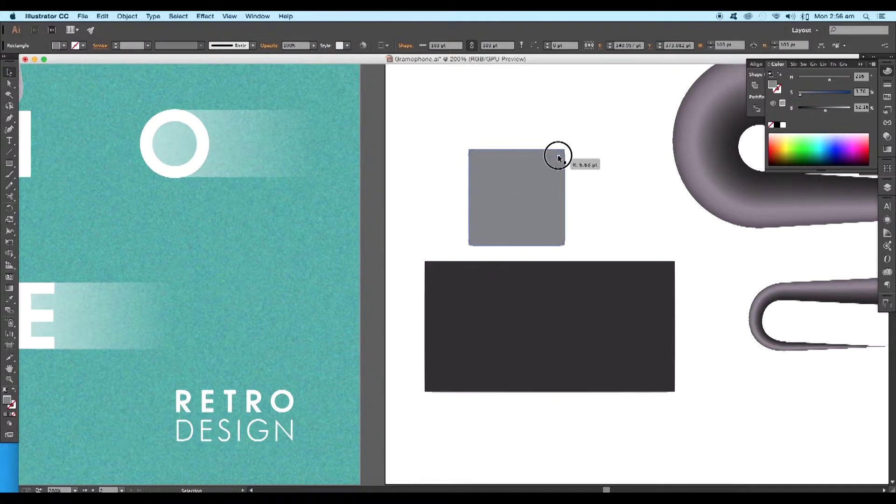
pyautogui.hotkey('ctrl', '-')
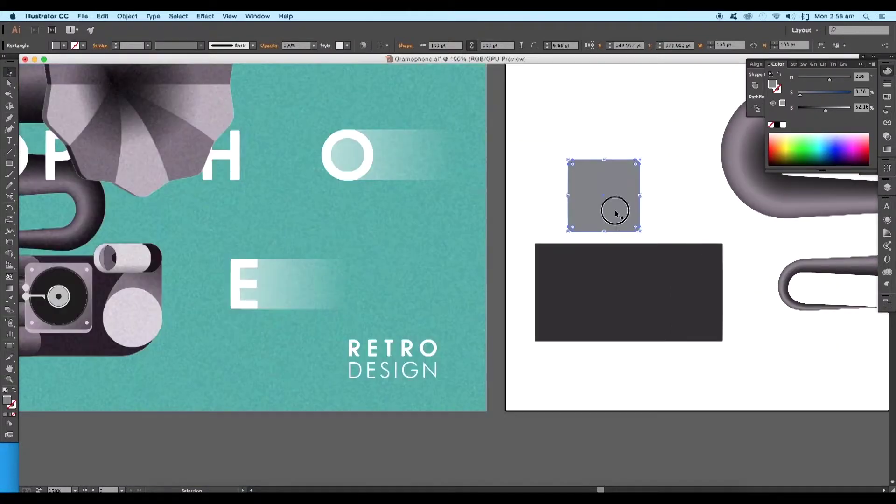
# Alt-drag a copy of the square down, merge the pieces with Shape Builder, and darken the fill
pyautogui.moveTo(615, 213); pyautogui.dragTo(615, 212)
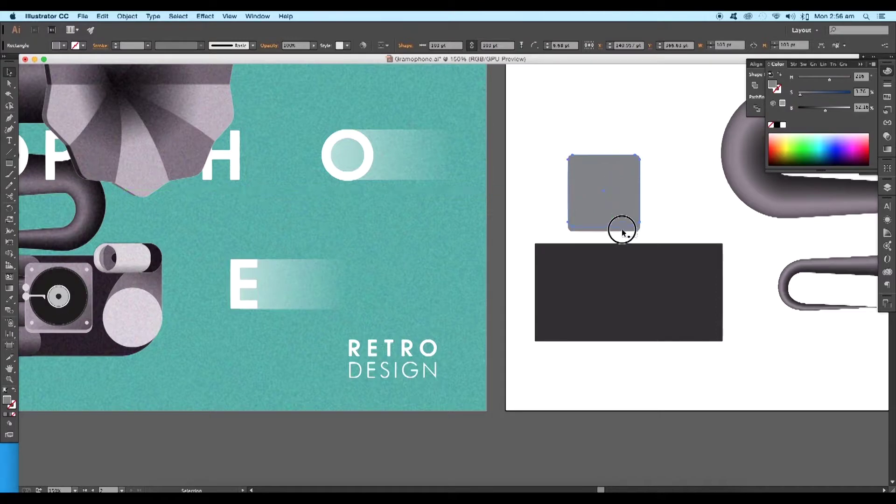
pyautogui.click(9, 254)
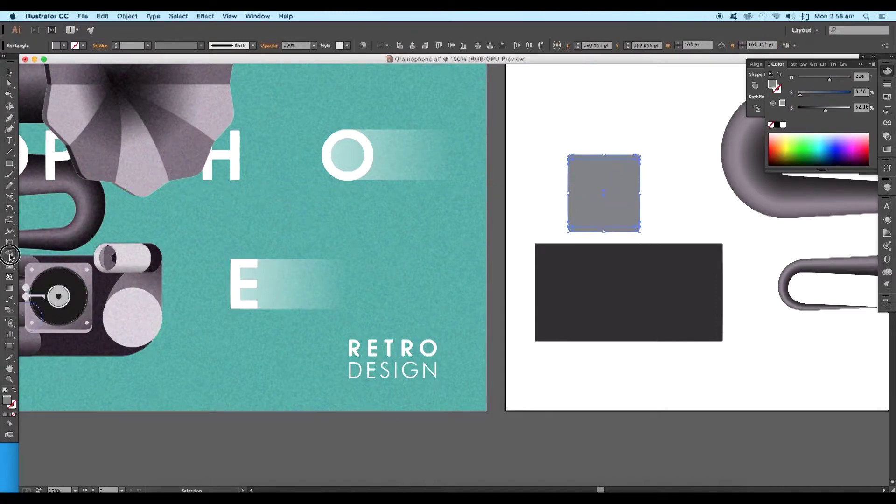
pyautogui.click(592, 229)
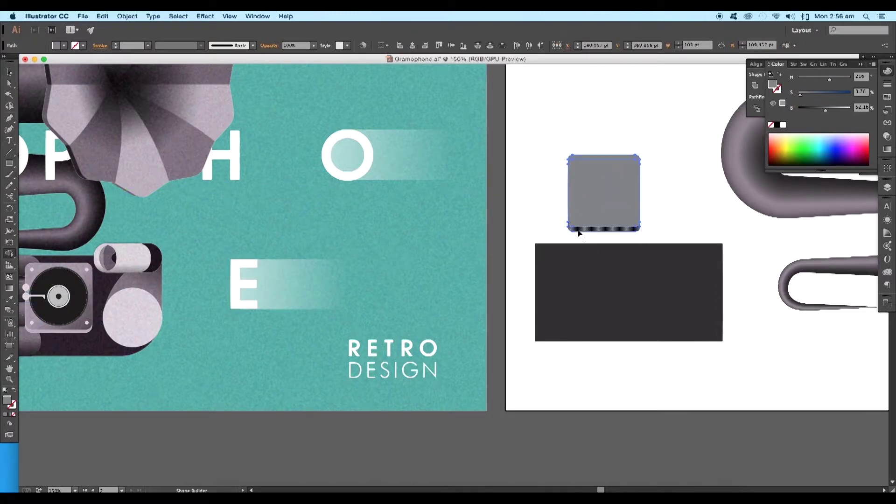
pyautogui.click(11, 75)
pyautogui.hotkey('ctrl', '=')
pyautogui.hotkey('ctrl', '=')
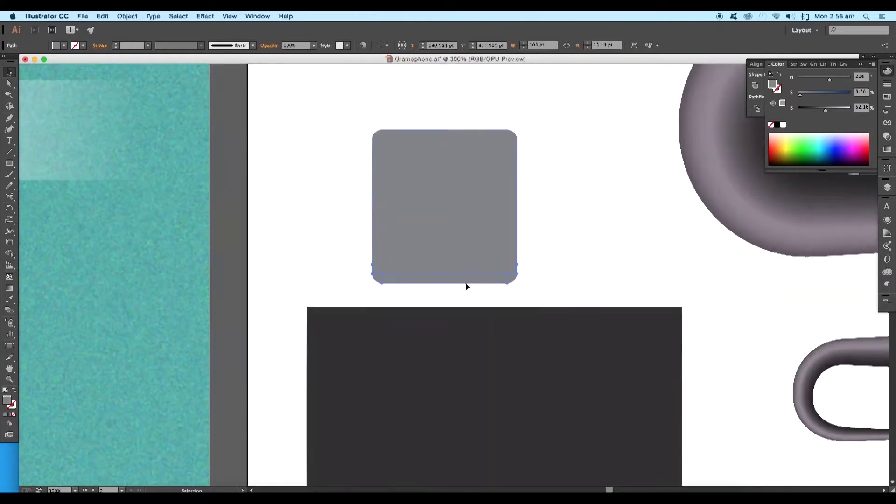
pyautogui.press('i')
pyautogui.click(354, 290)
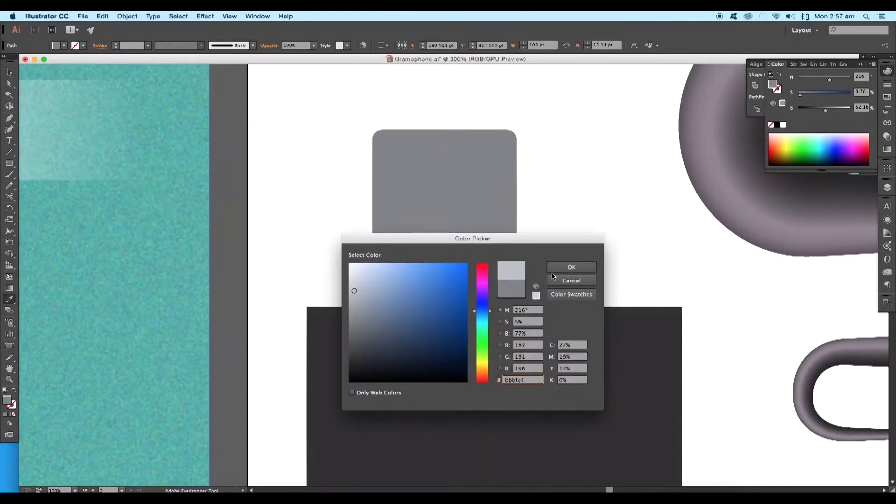
pyautogui.click(552, 271)
pyautogui.hotkey('ctrl', '1')
pyautogui.moveTo(9, 163); pyautogui.dragTo(31, 182)
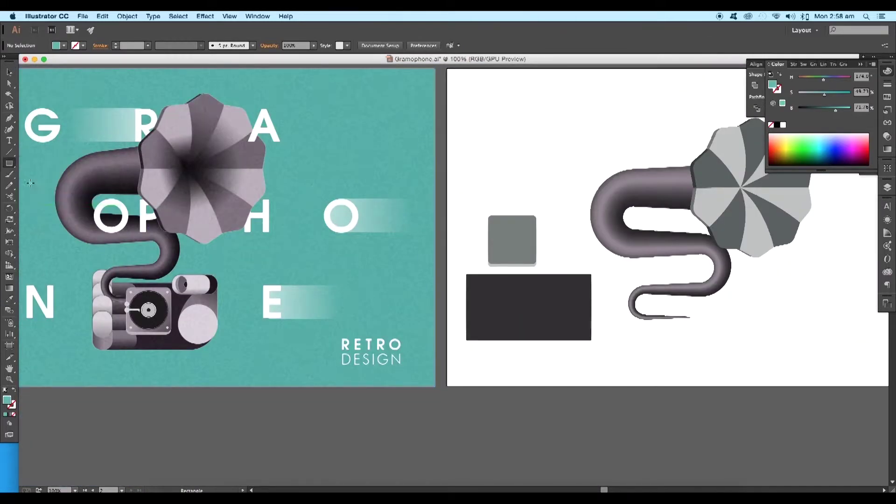
# Draw a circle inside the grey square and fill it with the rectangle's dark grey
pyautogui.press('l')
pyautogui.moveTo(512, 239); pyautogui.dragTo(534, 260)
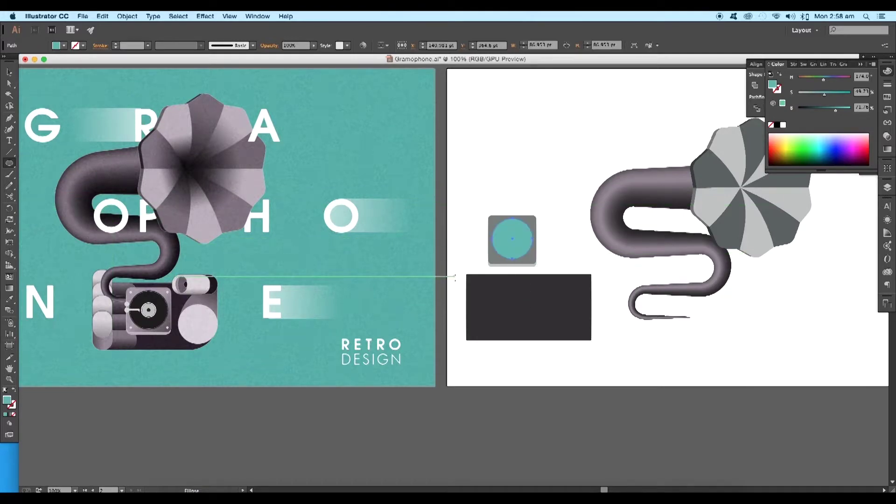
pyautogui.press('i')
pyautogui.click(496, 309)
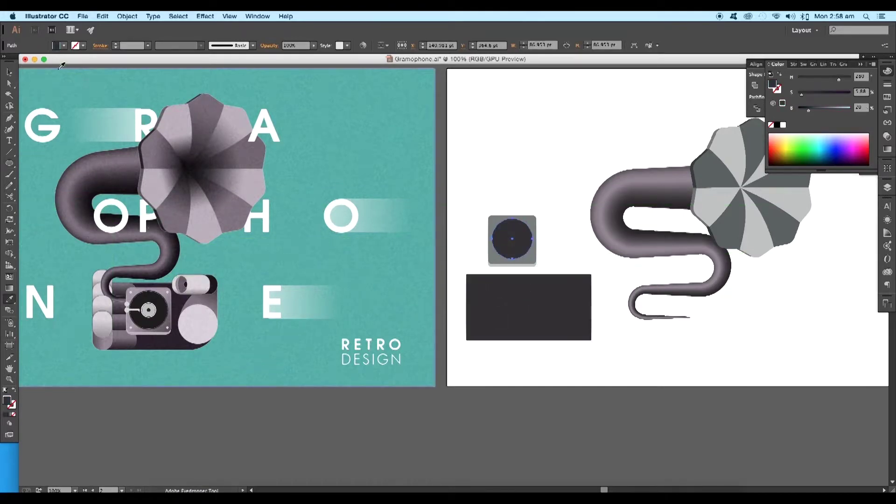
pyautogui.press('v')
pyautogui.scroll(1, 541, 231)
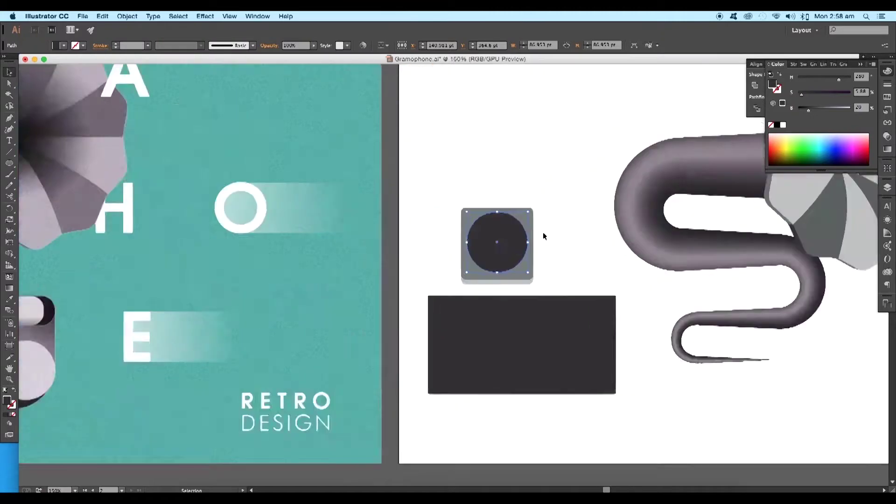
pyautogui.scroll(1, 541, 231)
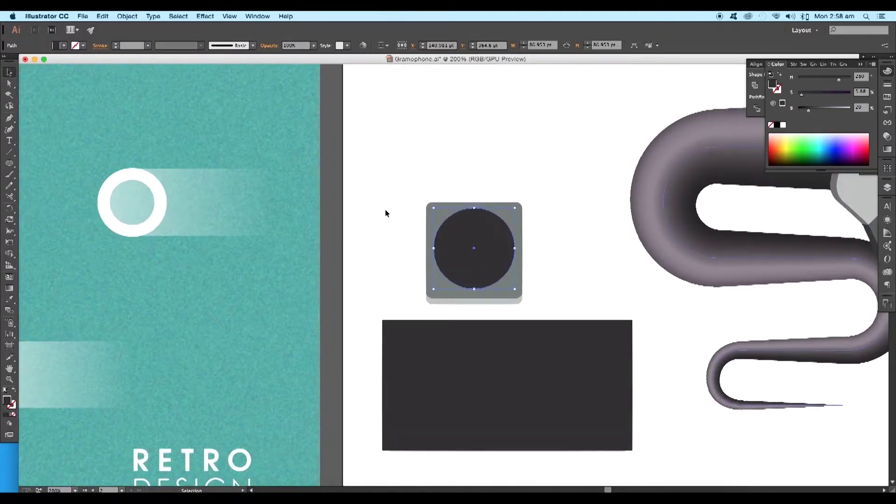
# Give the circle a grey stroke, change its alignment, and set its weight to 2 pt
pyautogui.click(79, 46)
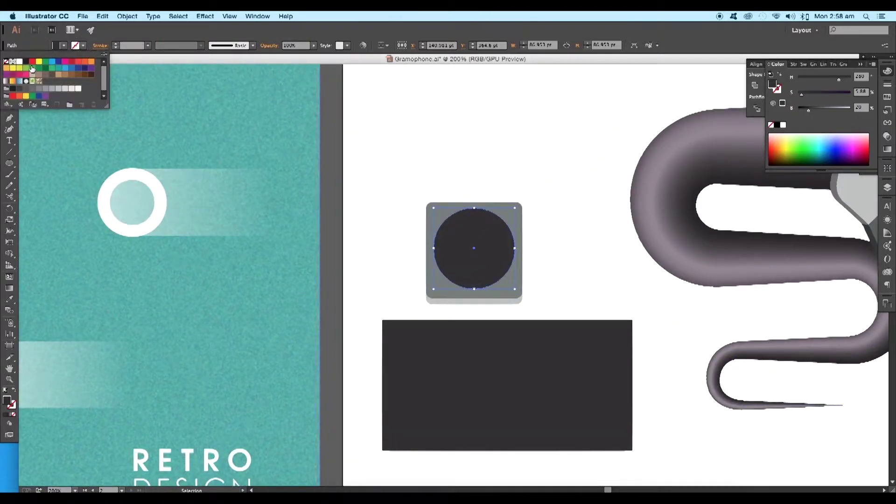
pyautogui.click(26, 90)
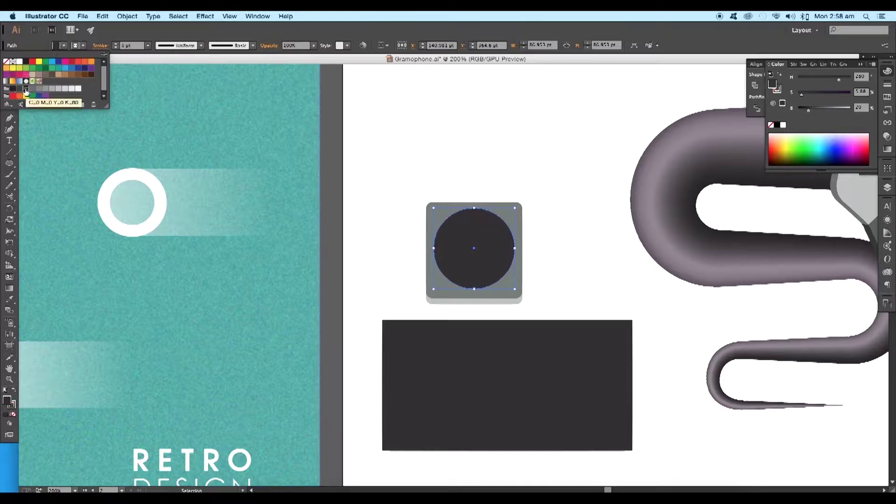
pyautogui.click(94, 46)
pyautogui.click(50, 95)
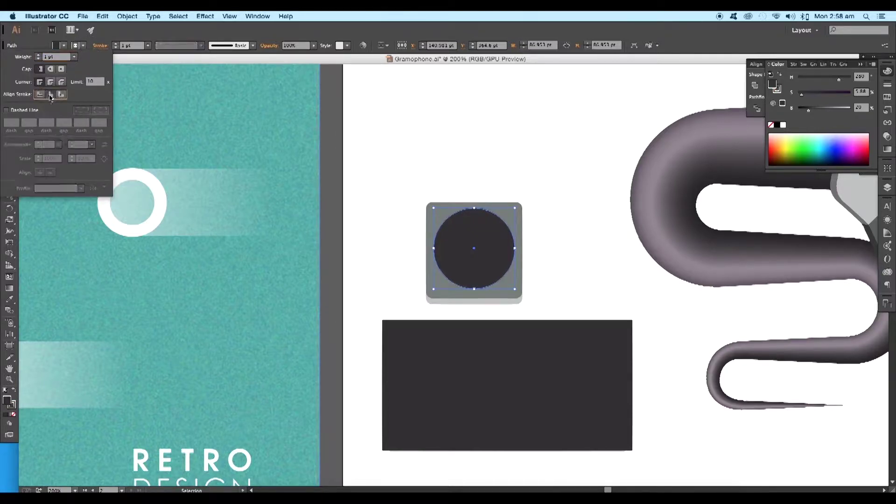
pyautogui.click(62, 95)
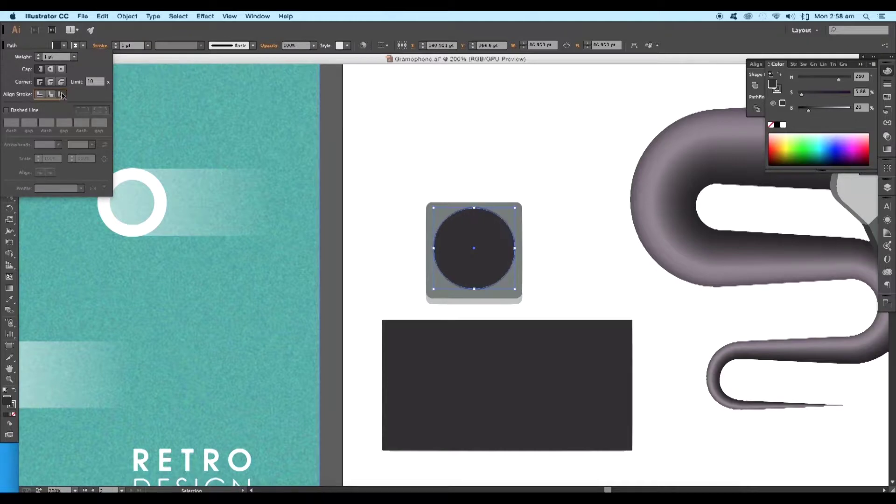
pyautogui.click(134, 46)
pyautogui.write('2')
pyautogui.press('Return')
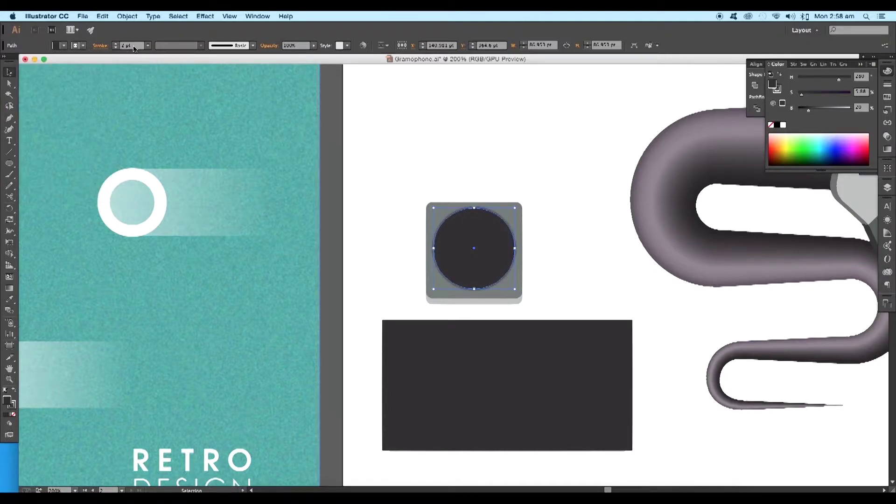
pyautogui.hotkey('ctrl', '=')
pyautogui.hotkey('ctrl', '=')
# In the Appearance panel, duplicate the circle's stroke and make the copy white at 0.5 pt
pyautogui.hotkey('shift', 'ctrl', 'F9')
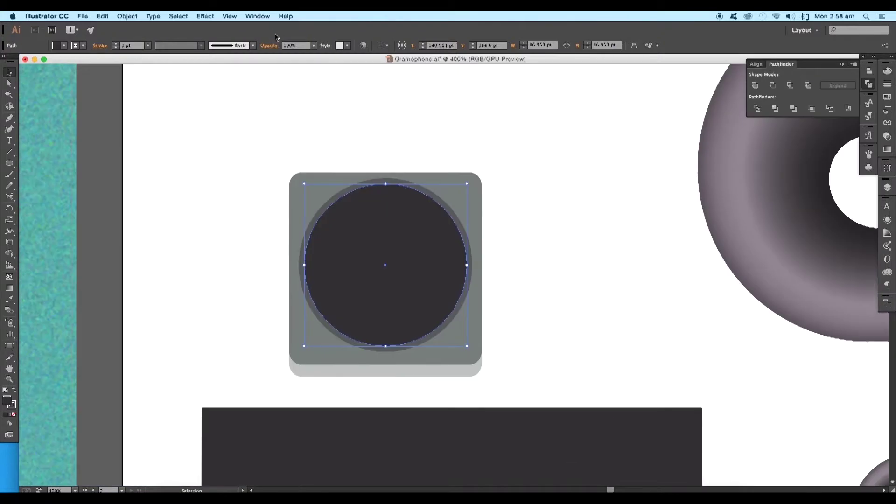
pyautogui.click(259, 15)
pyautogui.click(281, 133)
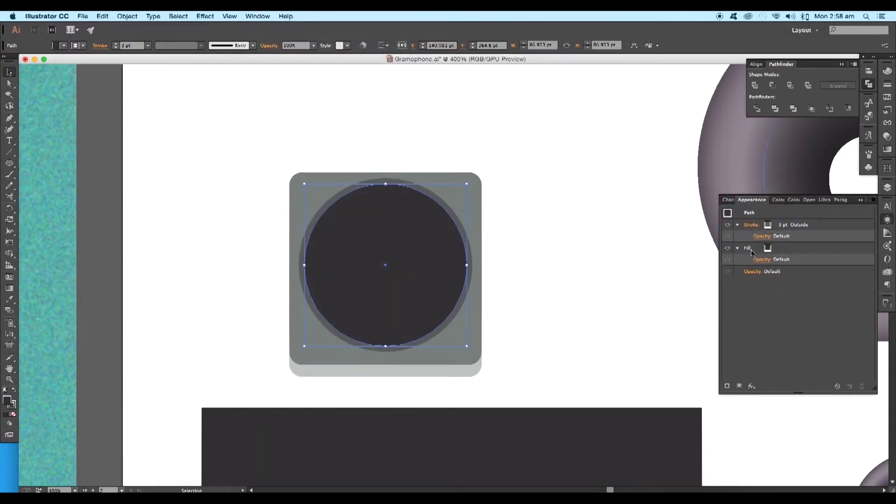
pyautogui.click(730, 227)
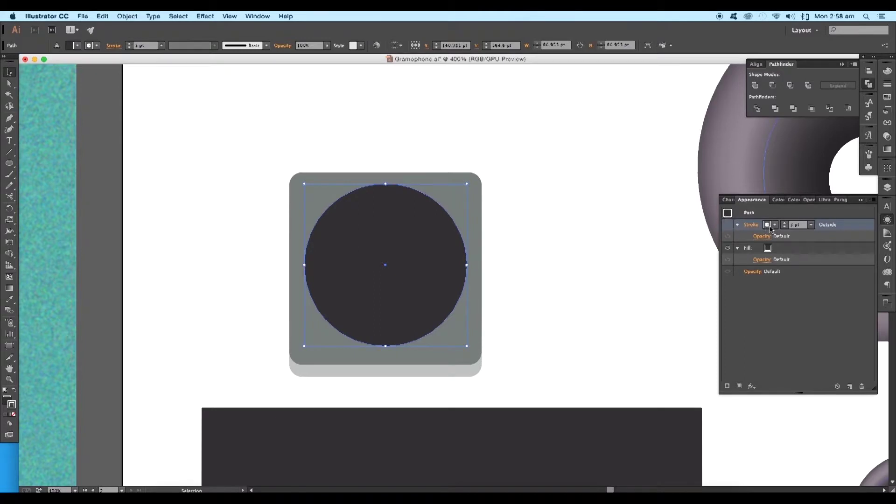
pyautogui.click(849, 384)
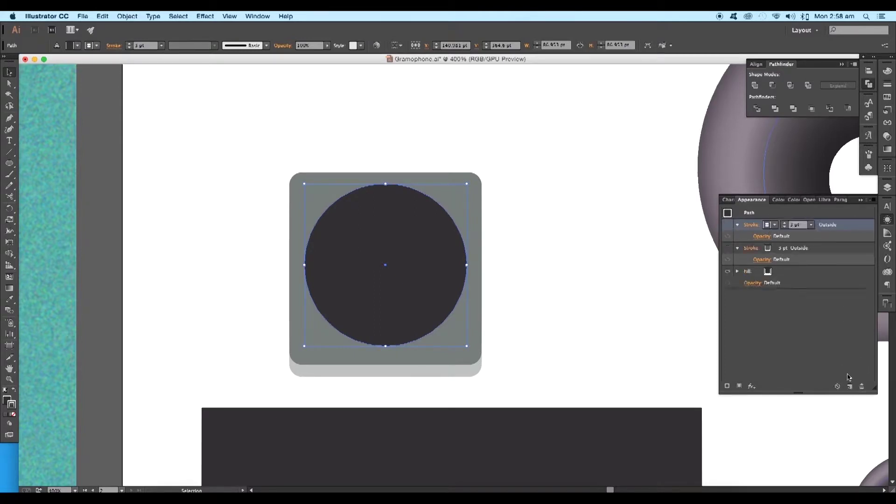
pyautogui.click(772, 226)
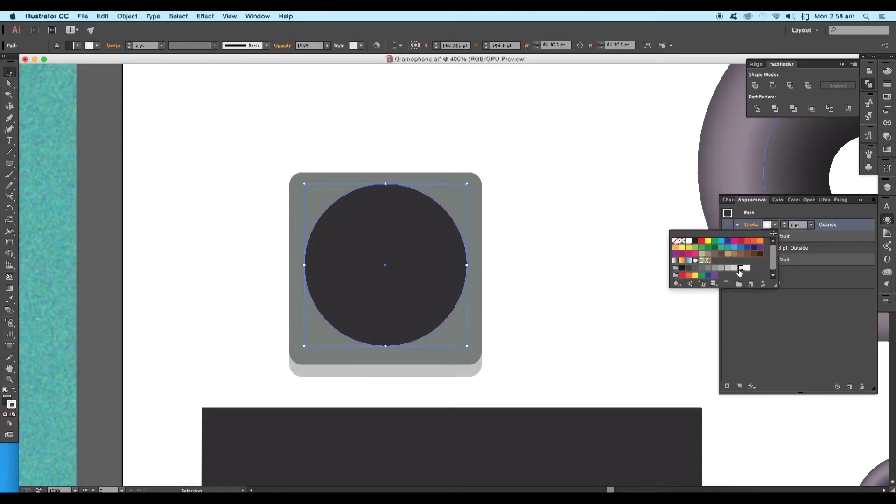
pyautogui.click(745, 267)
pyautogui.click(811, 225)
pyautogui.click(822, 241)
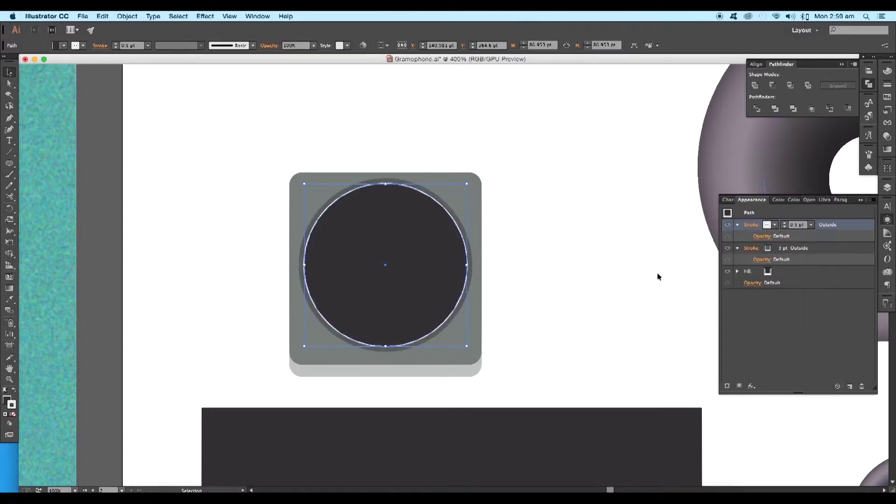
pyautogui.click(532, 244)
pyautogui.scroll(3, 456, 246)
pyautogui.scroll(-3, 518, 231)
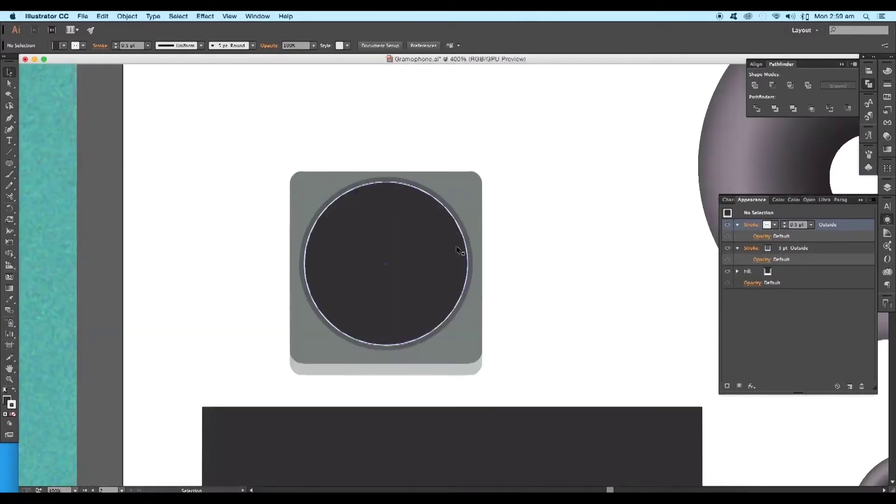
# Scale a copy of the circle into a light grey label with a thin dark grey outline
pyautogui.click(543, 222)
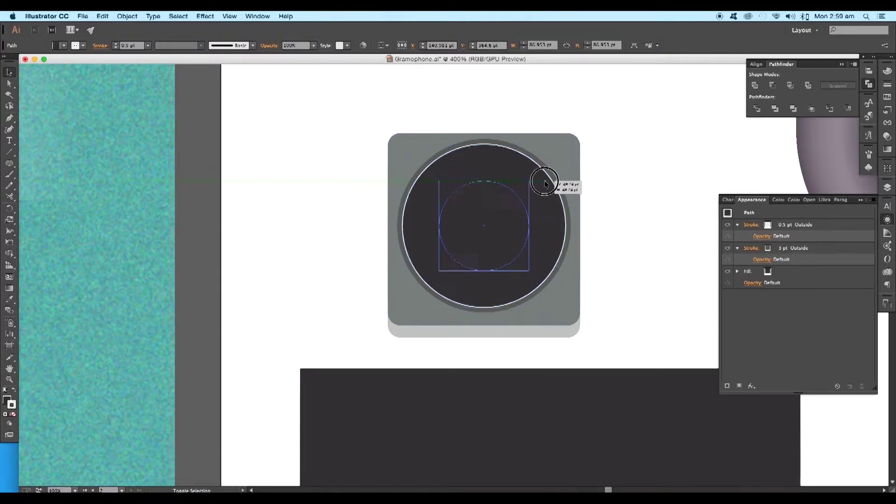
pyautogui.moveTo(566, 148); pyautogui.dragTo(524, 186)
pyautogui.click(768, 271)
pyautogui.click(741, 308)
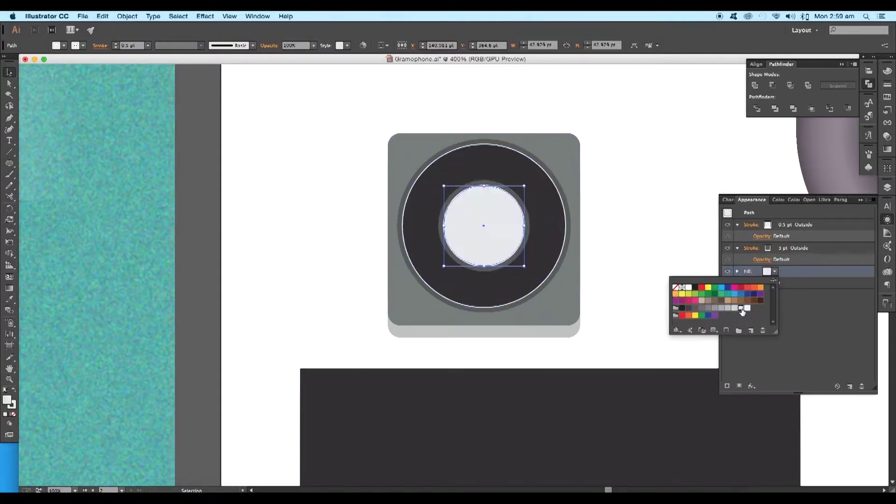
pyautogui.press('super+equal')
pyautogui.click(777, 250)
pyautogui.click(775, 250)
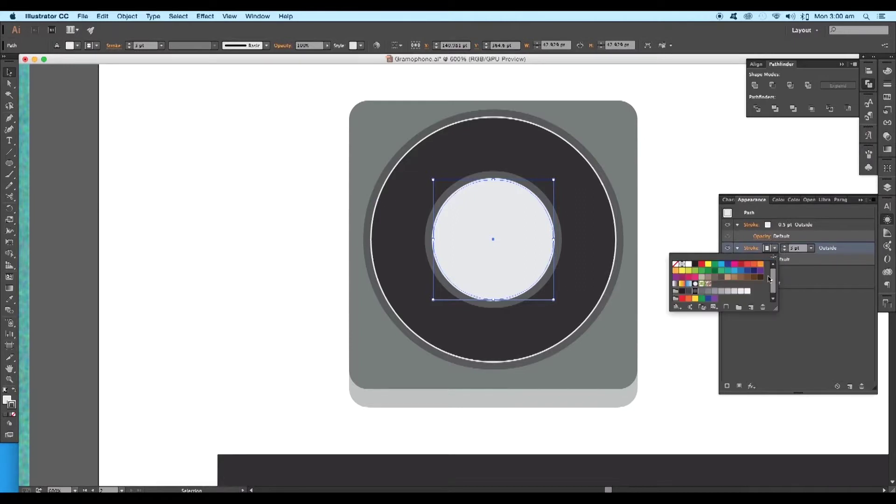
pyautogui.click(741, 292)
pyautogui.click(773, 225)
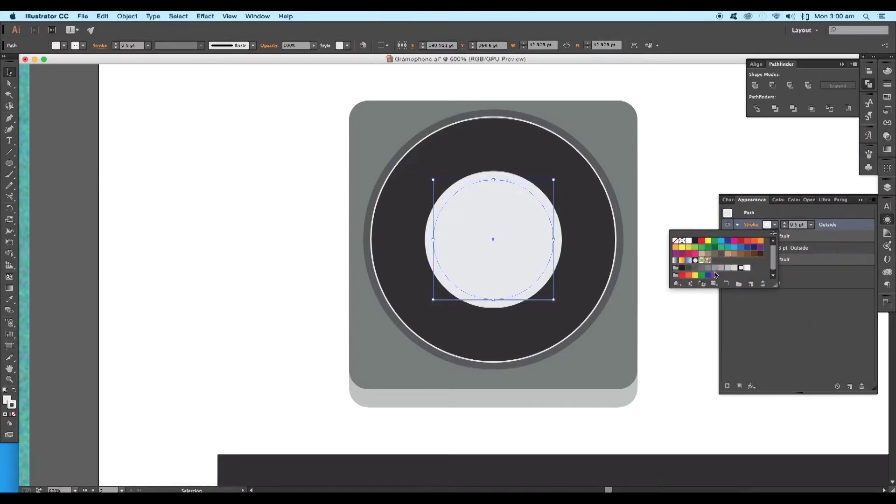
pyautogui.click(693, 268)
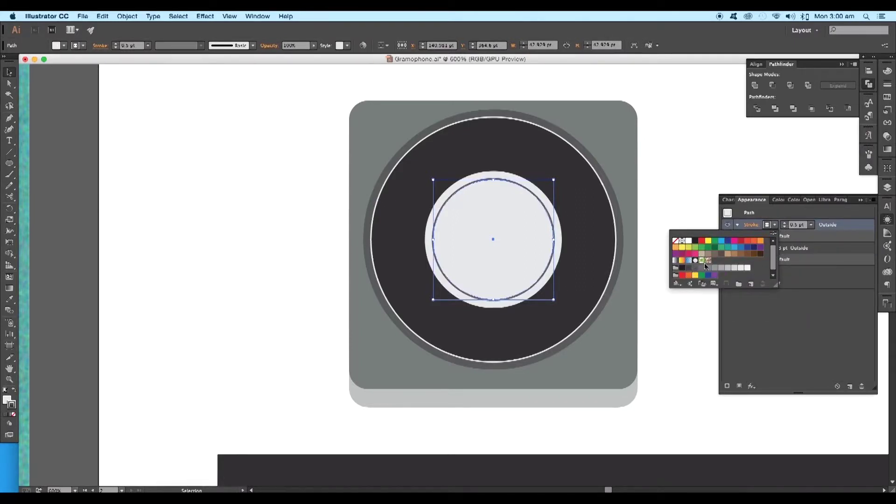
# Scale another copy into a small centre dot with no strokes and a dark grey fill
pyautogui.moveTo(552, 180); pyautogui.dragTo(510, 222)
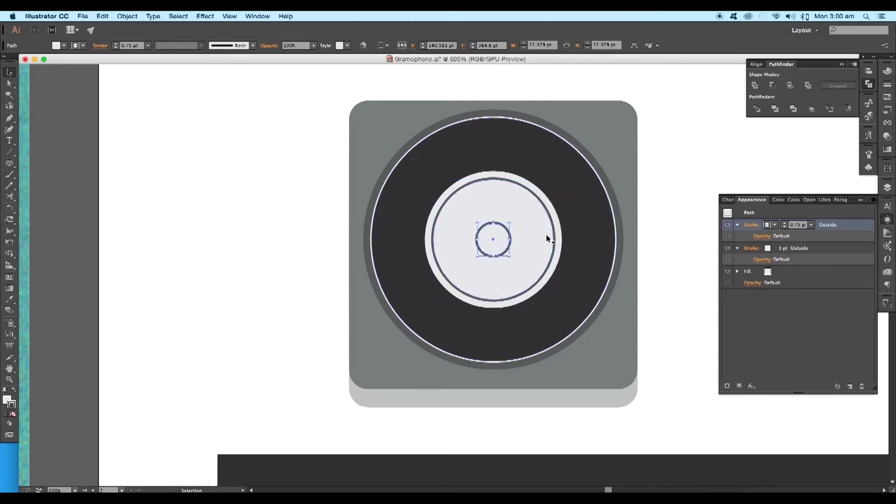
pyautogui.keyDown('shift'); pyautogui.click(835, 248); pyautogui.keyUp('shift')
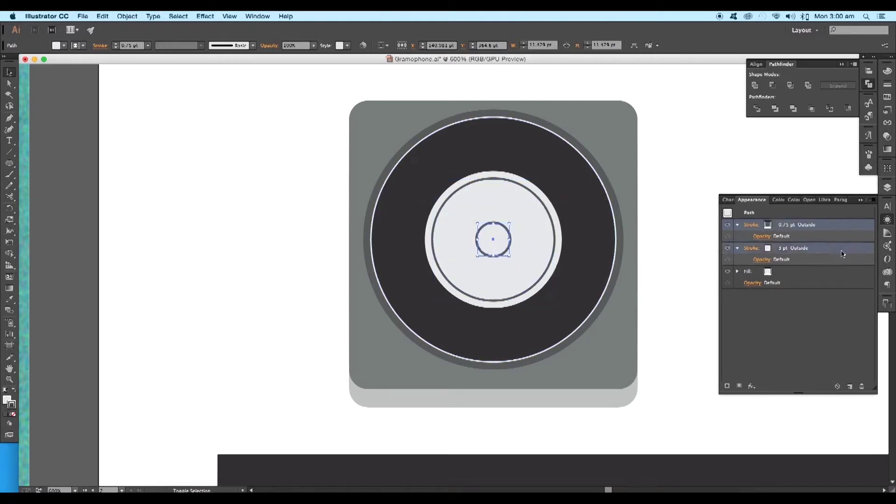
pyautogui.click(862, 385)
pyautogui.click(768, 251)
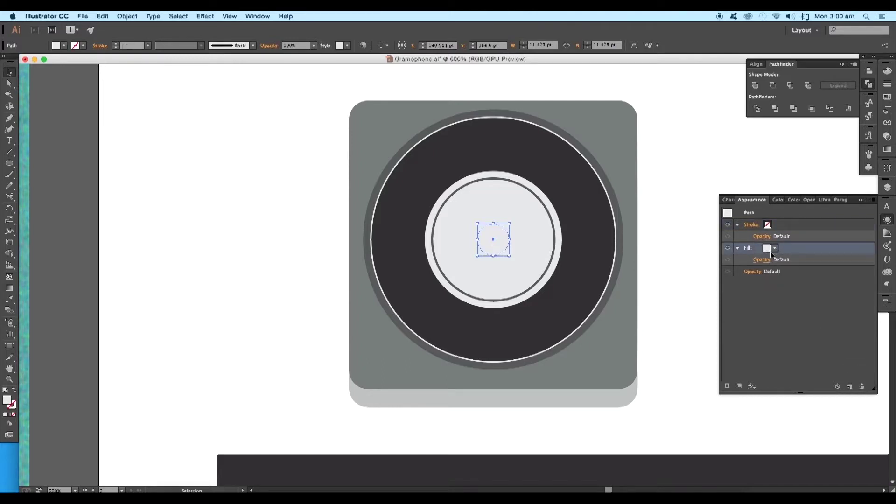
pyautogui.click(773, 249)
pyautogui.click(689, 284)
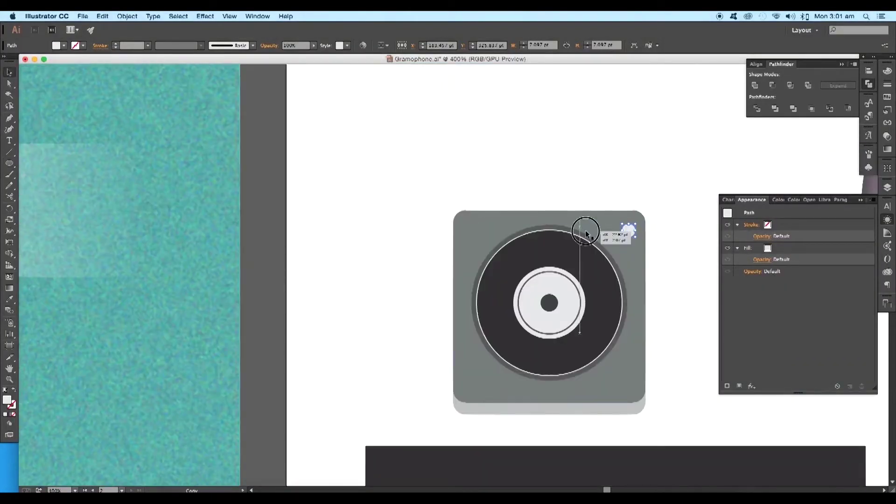
# Alt-drag copies of the small dot to the turntable's edges as screw dots
pyautogui.moveTo(585, 231)
pyautogui.mouseDown()
pyautogui.moveTo(477, 231)
pyautogui.moveTo(474, 381)
pyautogui.moveTo(590, 385)
pyautogui.mouseUp()
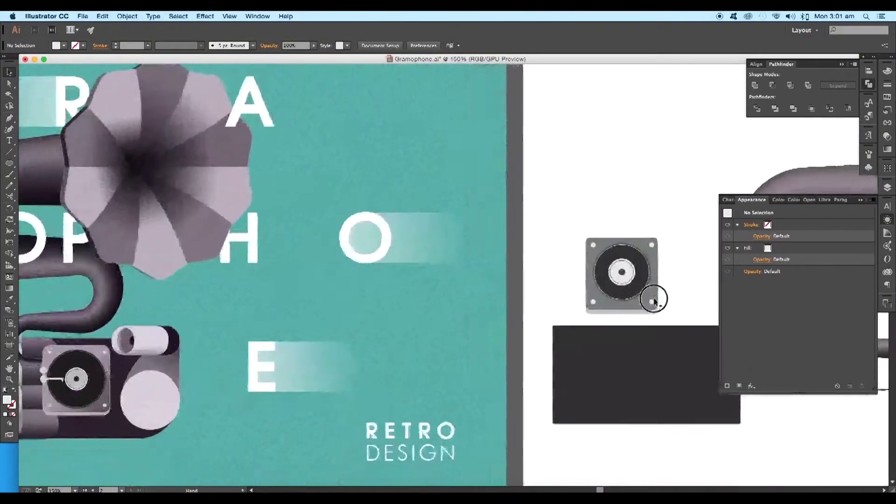
pyautogui.click(653, 300)
pyautogui.moveTo(568, 326); pyautogui.dragTo(556, 271)
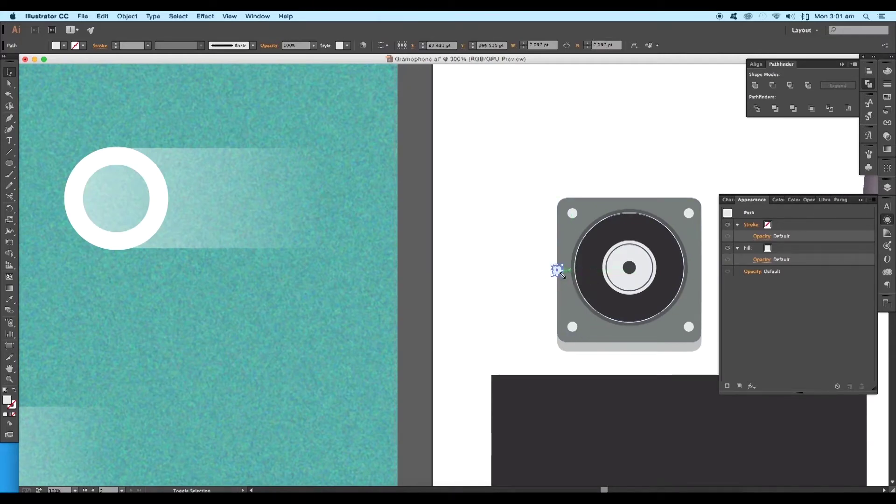
pyautogui.hotkey('ctrl', '=')
# Draw a rectangular bar from the lower edge dot and slant its lower right corner downward
pyautogui.moveTo(551, 263)
pyautogui.mouseDown()
pyautogui.moveTo(550, 219)
pyautogui.moveTo(635, 269)
pyautogui.mouseUp()
pyautogui.press('m')
pyautogui.press('v')
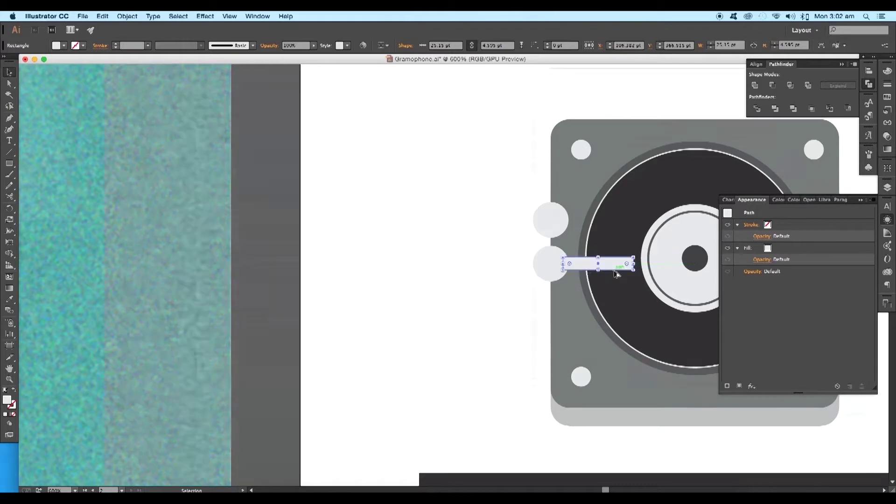
pyautogui.hotkey('ctrl', '=')
pyautogui.press('p')
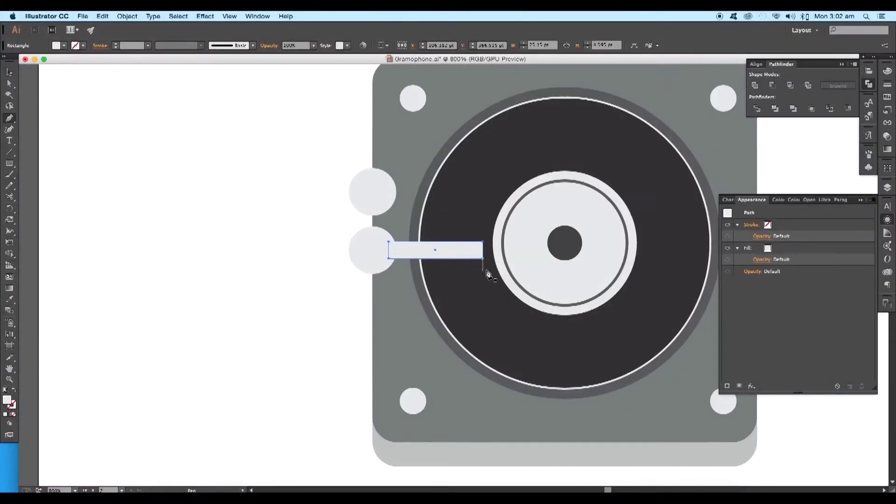
pyautogui.click(471, 261)
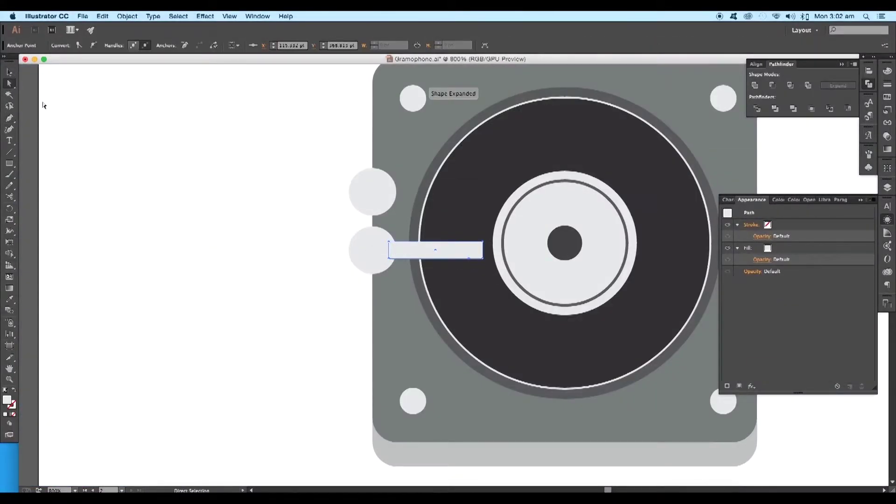
pyautogui.moveTo(481, 261); pyautogui.dragTo(482, 276)
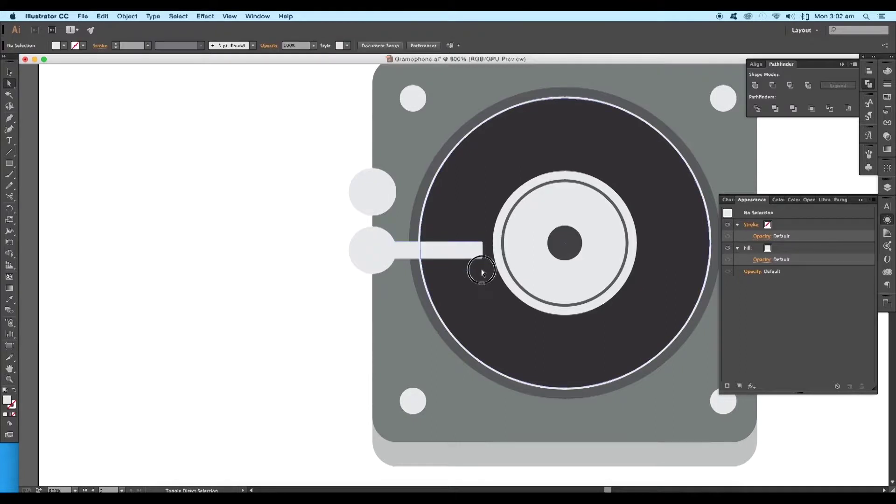
pyautogui.click(10, 73)
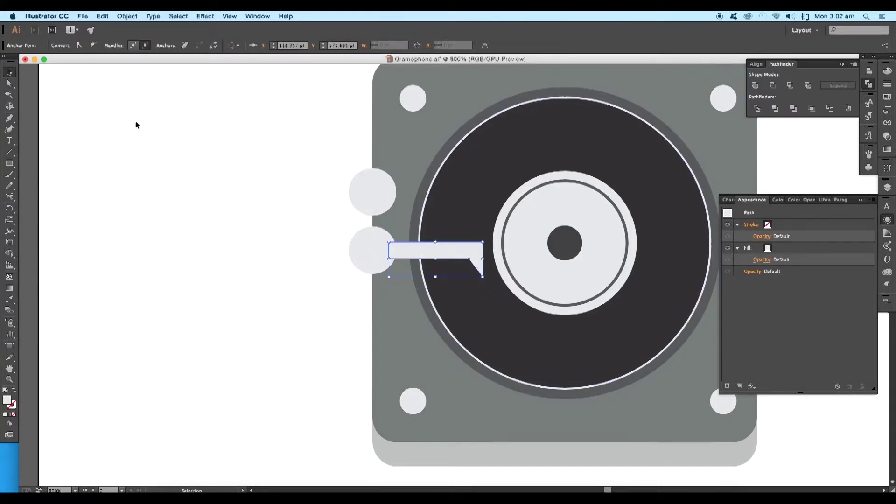
pyautogui.click(136, 124)
pyautogui.scroll(1, 431, 238)
# Unite the bar with the lower-left circle in Pathfinder to form the tonearm, nudging it right
pyautogui.click(398, 265)
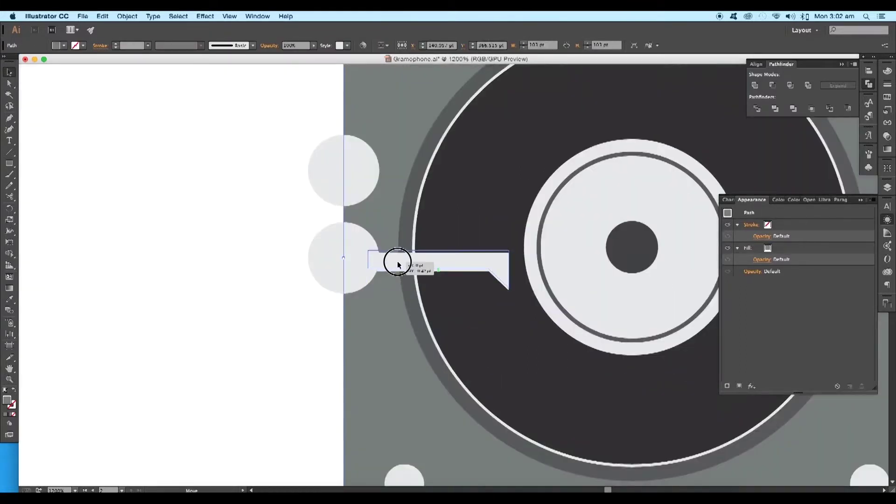
pyautogui.keyDown('shift'); pyautogui.click(360, 260); pyautogui.keyUp('shift')
pyautogui.click(754, 86)
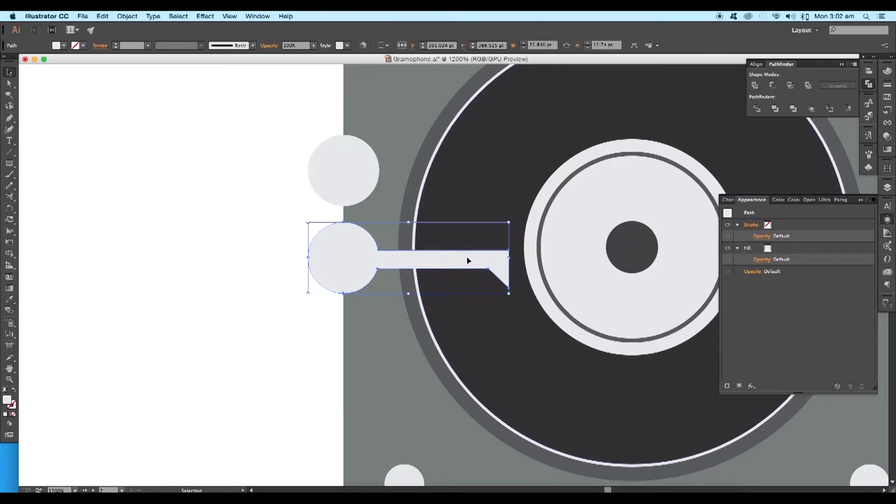
pyautogui.moveTo(467, 258); pyautogui.dragTo(473, 256)
pyautogui.hotkey('ctrl', 'shift', 'a')
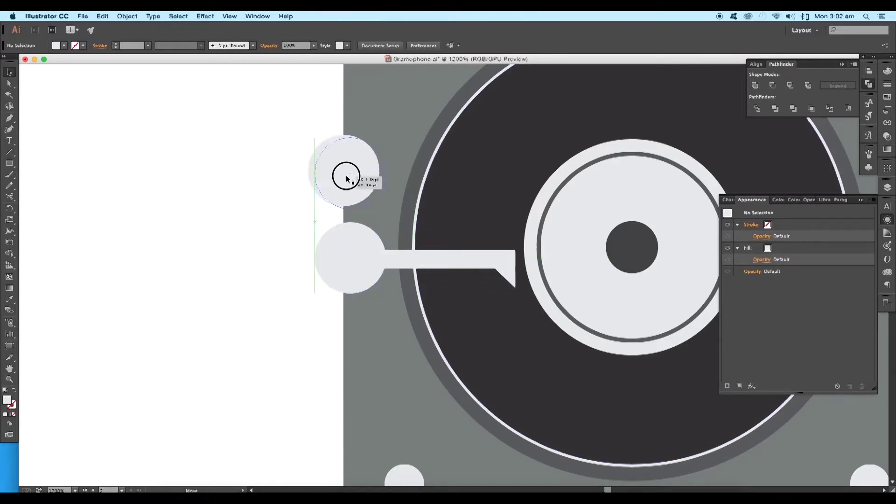
pyautogui.hotkey('ctrl', '1')
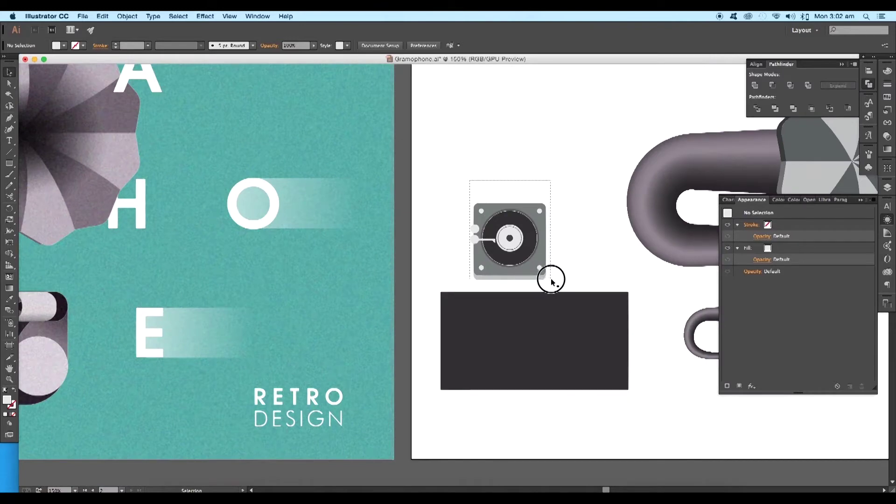
# Marquee-select all turntable parts and position the icon on the dark rectangle
pyautogui.moveTo(468, 184); pyautogui.dragTo(558, 284)
pyautogui.scroll(-2, 589, 177)
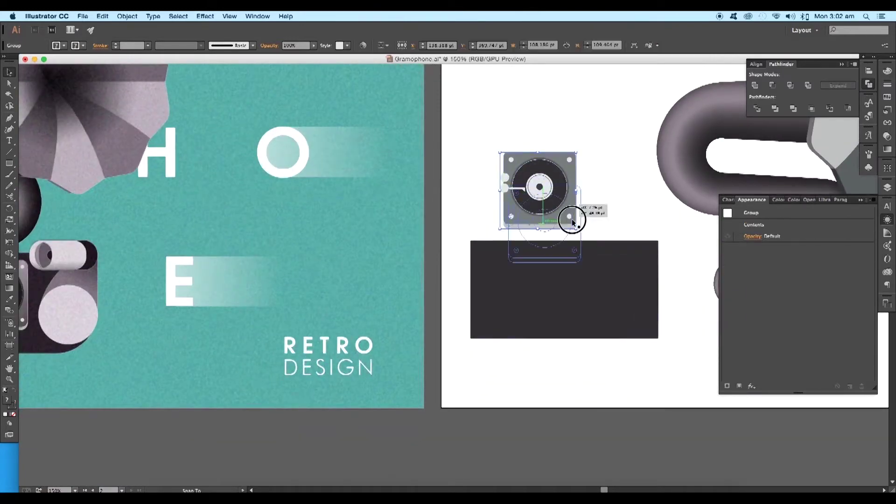
pyautogui.moveTo(564, 160); pyautogui.dragTo(591, 260)
pyautogui.hotkey('ctrl', 'shift', 'a')
pyautogui.scroll(-3, 591, 257)
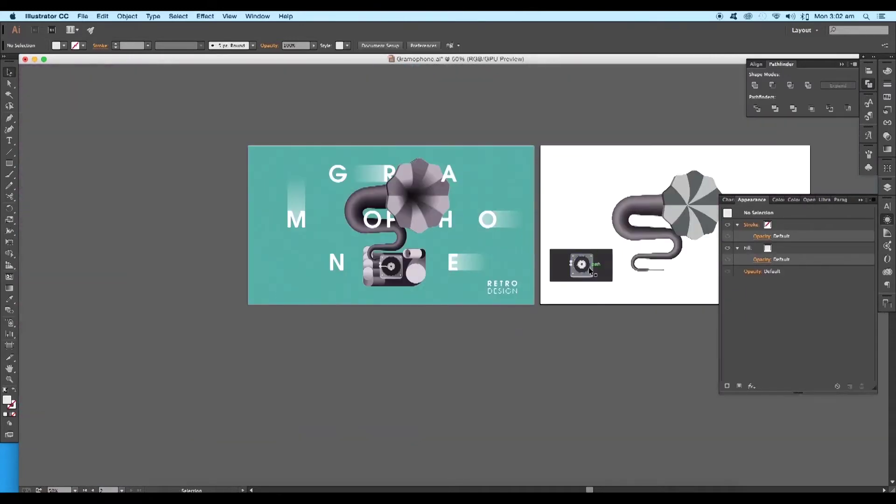
pyautogui.scroll(1, 578, 267)
pyautogui.moveTo(567, 267); pyautogui.dragTo(567, 263)
pyautogui.scroll(3, 564, 295)
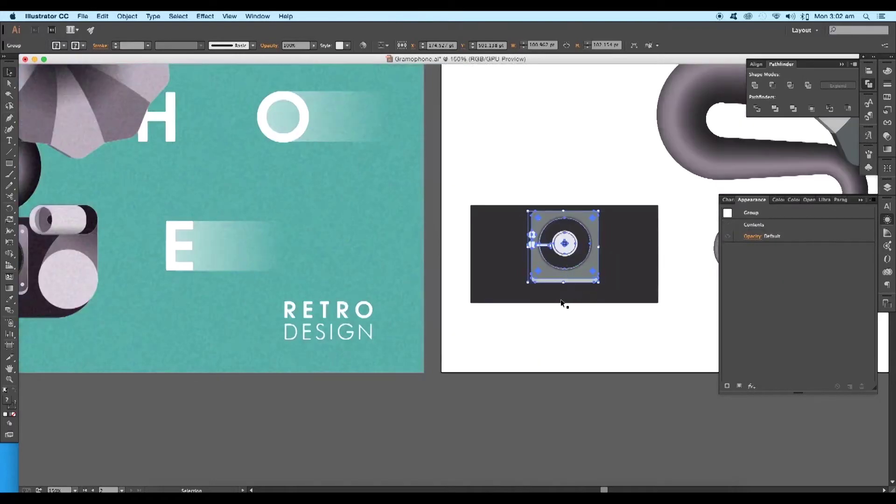
pyautogui.click(544, 316)
pyautogui.moveTo(543, 315); pyautogui.dragTo(555, 296)
pyautogui.press('m')
pyautogui.moveTo(496, 257)
pyautogui.mouseDown()
pyautogui.moveTo(522, 297)
pyautogui.moveTo(507, 194)
pyautogui.mouseUp()
# Fill the new rounded pill with a gradient and delete its middle stop
pyautogui.press('a')
pyautogui.click(9, 73)
pyautogui.scroll(3, 506, 195)
pyautogui.scroll(-1, 511, 227)
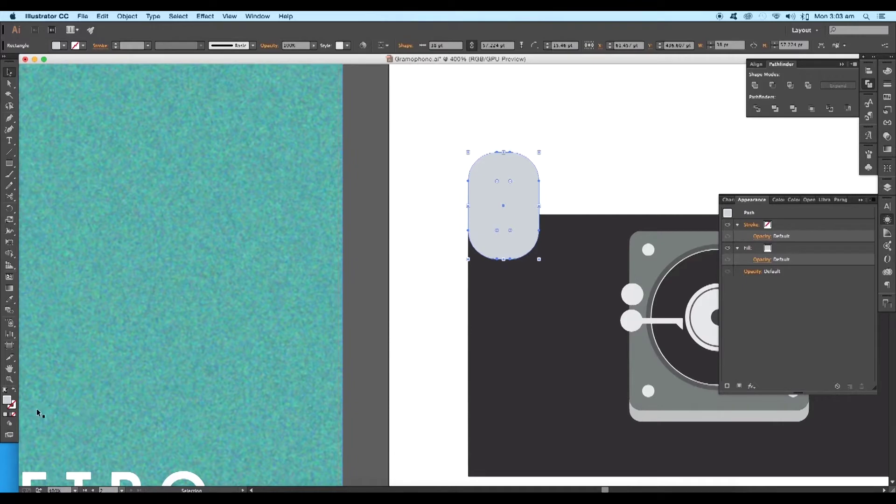
pyautogui.click(10, 414)
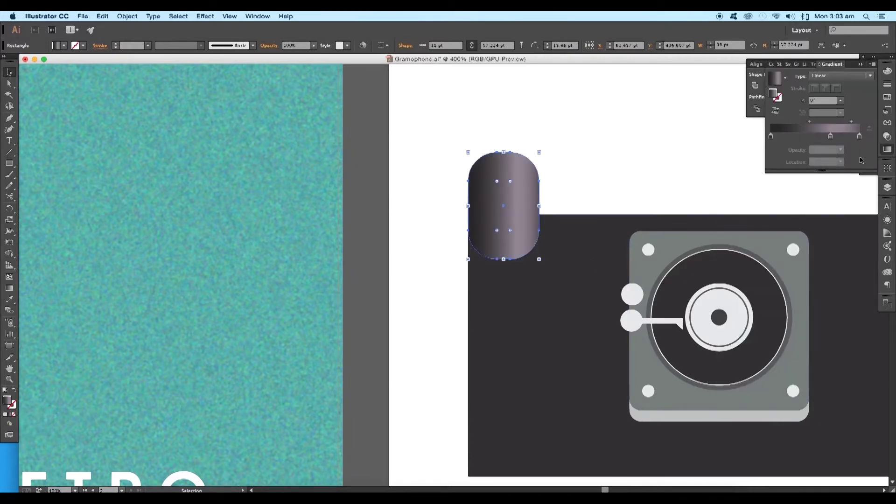
pyautogui.moveTo(831, 136); pyautogui.dragTo(826, 165)
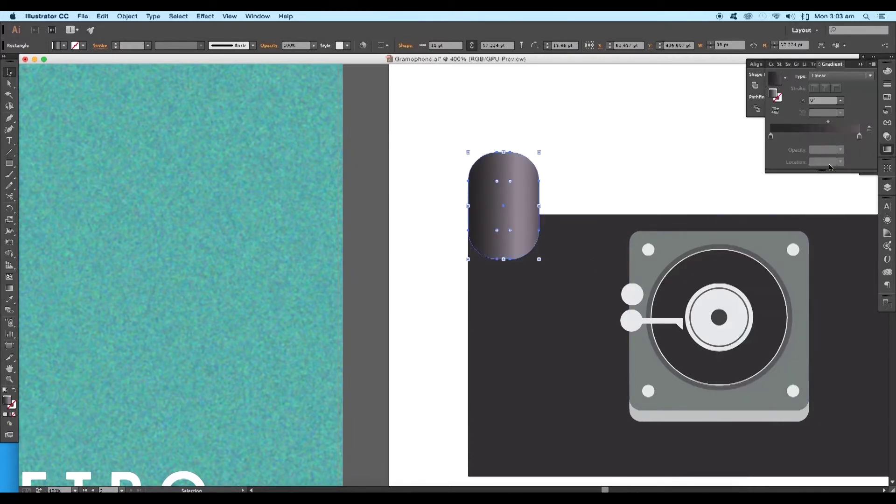
# Set the right gradient stop to a light grey
pyautogui.doubleClick(860, 136)
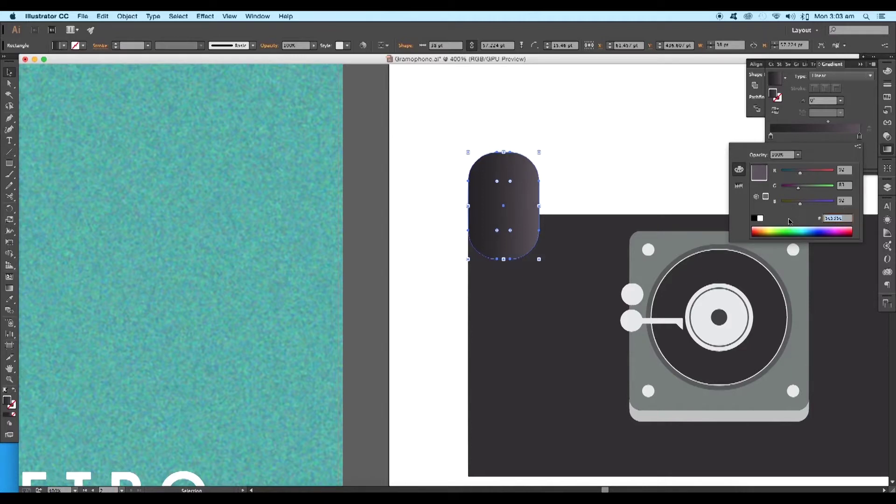
pyautogui.press('super+v')
pyautogui.press('Return')
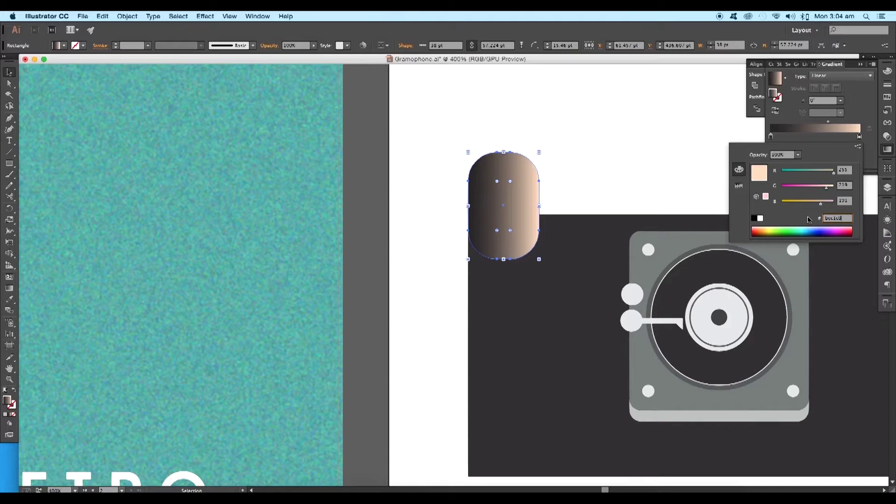
pyautogui.press('Return')
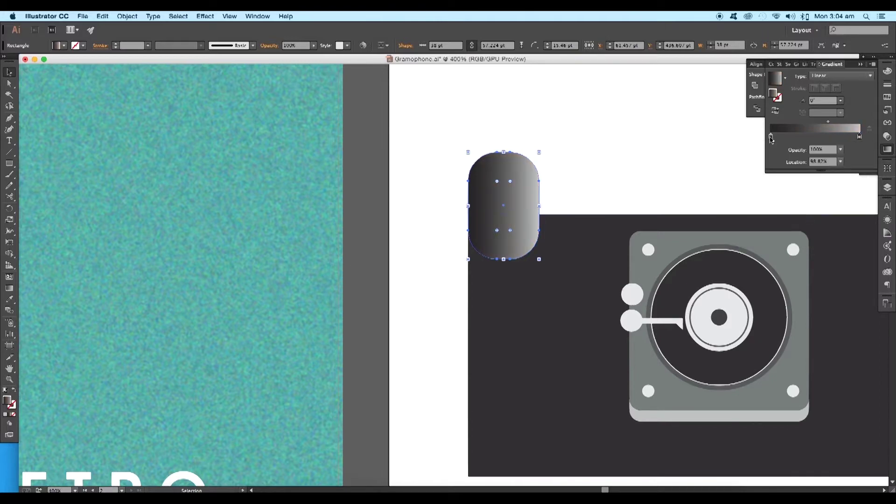
# Set the left gradient stop to a darker grey using HSB values
pyautogui.doubleClick(770, 136)
pyautogui.write('bec1c0')
pyautogui.press('Return')
pyautogui.click(858, 146)
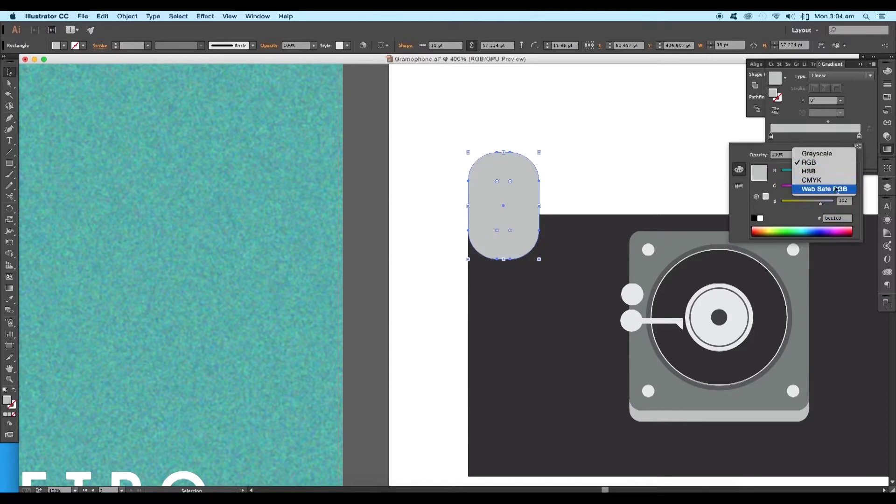
pyautogui.click(808, 171)
pyautogui.moveTo(820, 203); pyautogui.dragTo(810, 205)
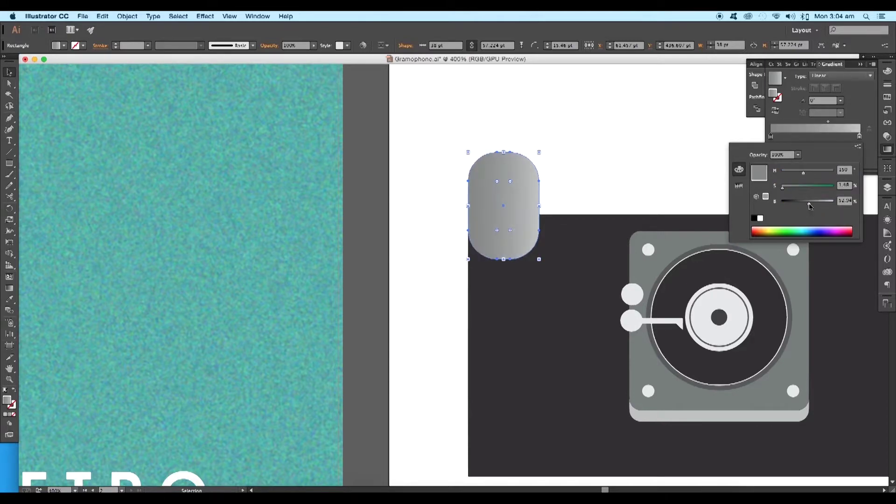
pyautogui.click(511, 207)
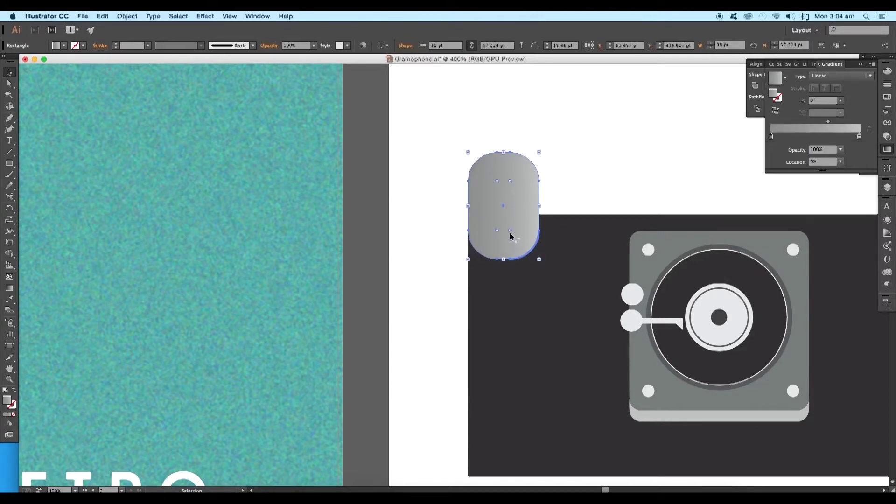
# Run the pill's gradient vertically from bottom to top
pyautogui.press('g')
pyautogui.moveTo(505, 259); pyautogui.dragTo(505, 179)
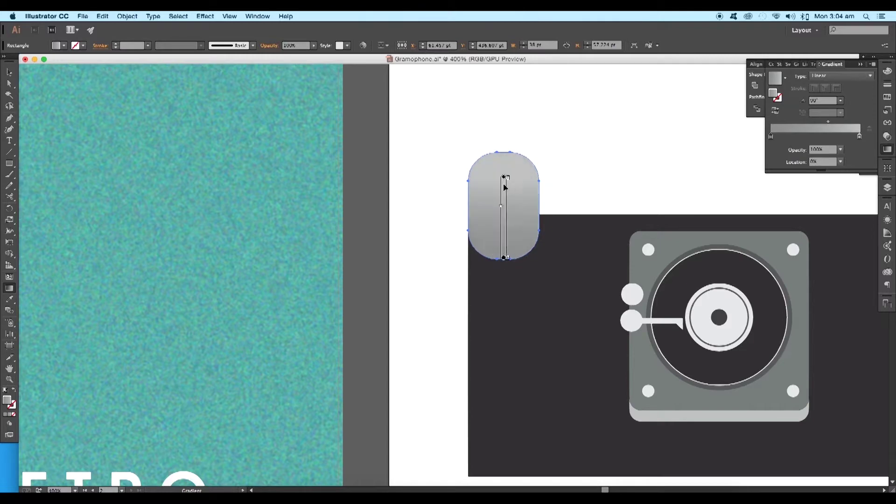
pyautogui.click(9, 72)
# Apply a faint Multiply Drop Shadow to the grey pill
pyautogui.click(204, 15)
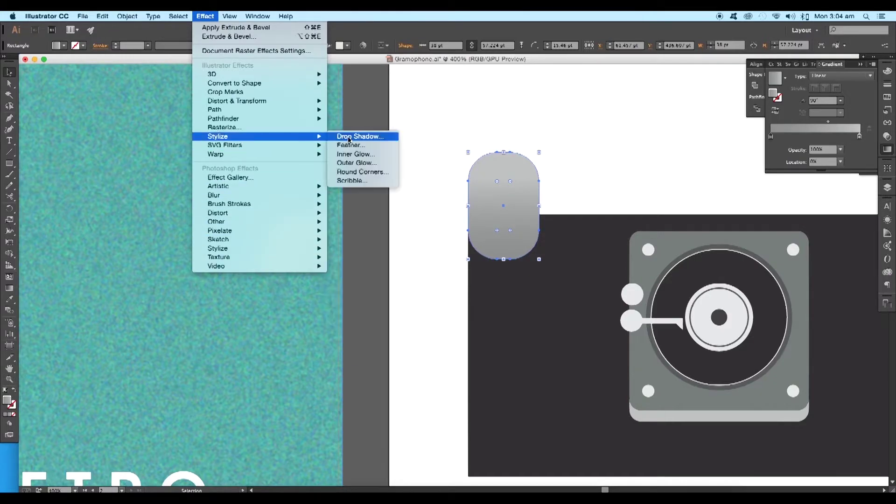
pyautogui.click(353, 137)
pyautogui.click(639, 160)
pyautogui.click(686, 169)
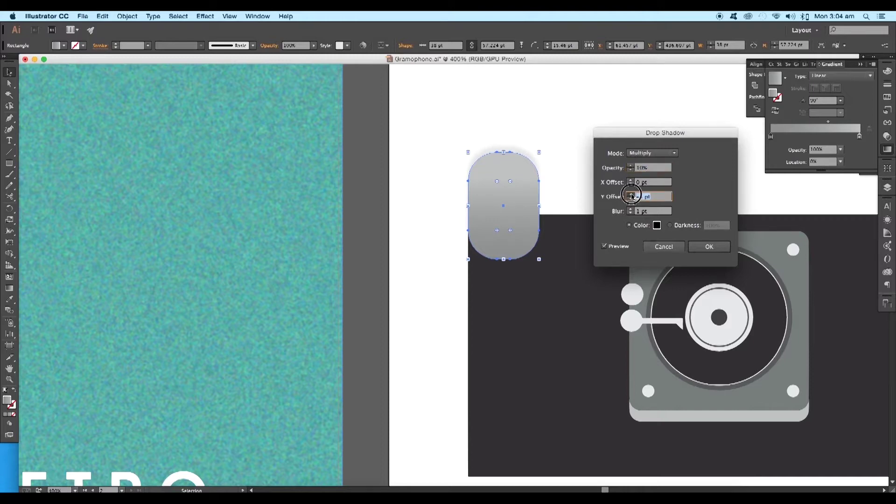
pyautogui.click(706, 250)
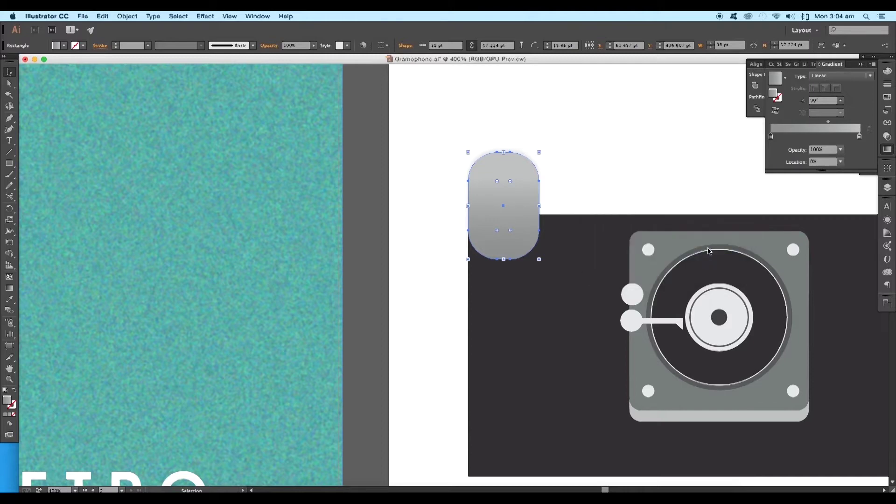
pyautogui.click(562, 194)
# Alt-drag a copy of the pill downward and repeat it twice with Cmd+D
pyautogui.moveTo(530, 209); pyautogui.dragTo(520, 259)
pyautogui.hotkey('ctrl', '-')
pyautogui.hotkey('ctrl', 'd')
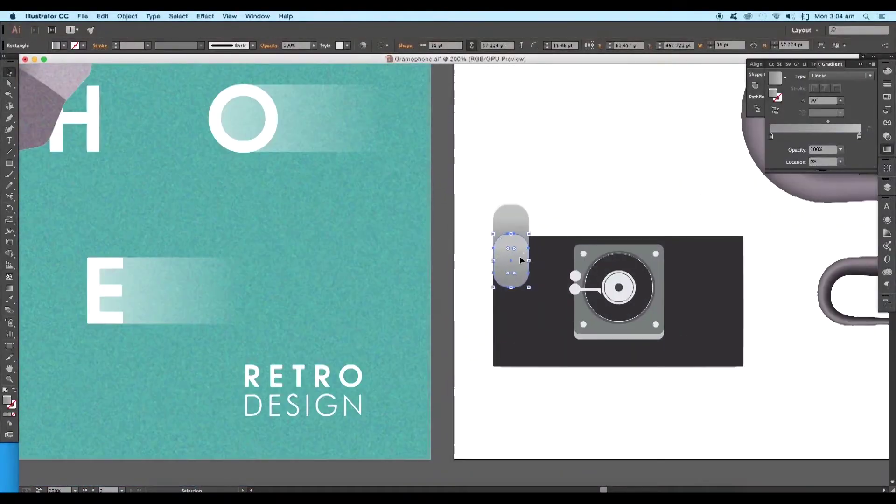
pyautogui.hotkey('ctrl', 'd')
pyautogui.hotkey('ctrl', 'd')
# Select only the bottom pill of the column with Direct Selection
pyautogui.hotkey('ctrl', '+')
pyautogui.moveTo(602, 299); pyautogui.dragTo(654, 64)
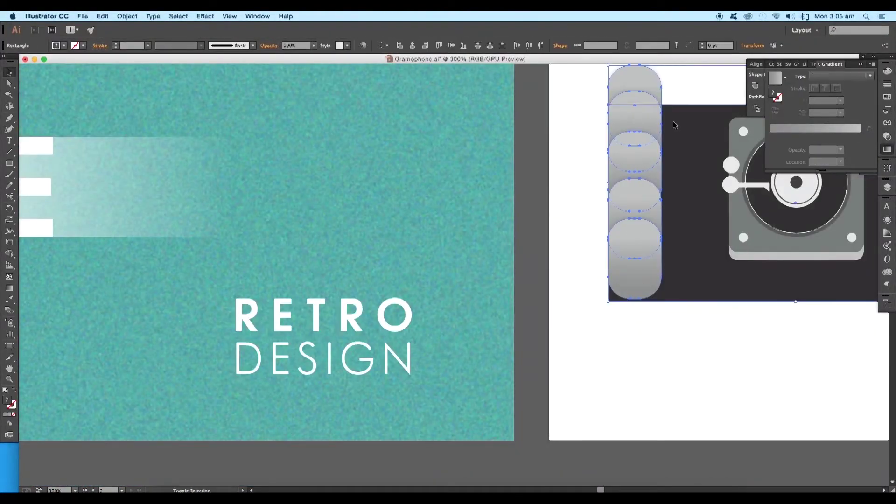
pyautogui.click(651, 303)
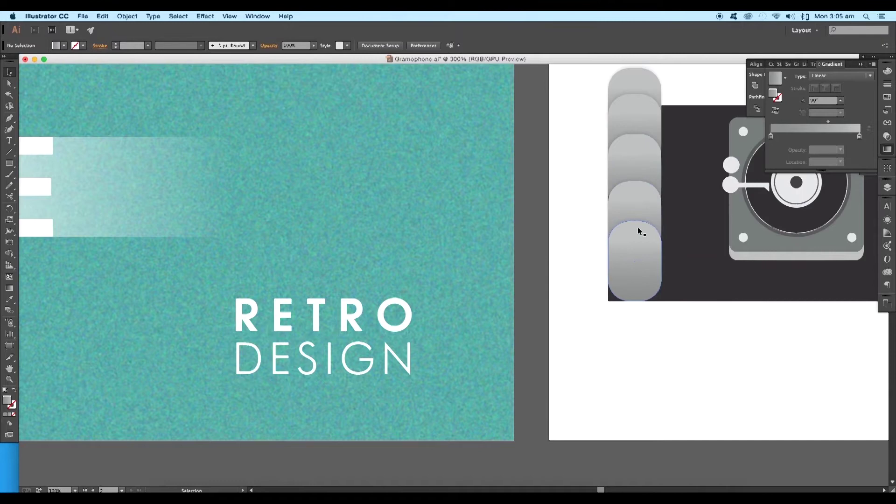
pyautogui.press('a')
pyautogui.click(641, 265)
pyautogui.press('v')
pyautogui.hotkey('ctrl', '-')
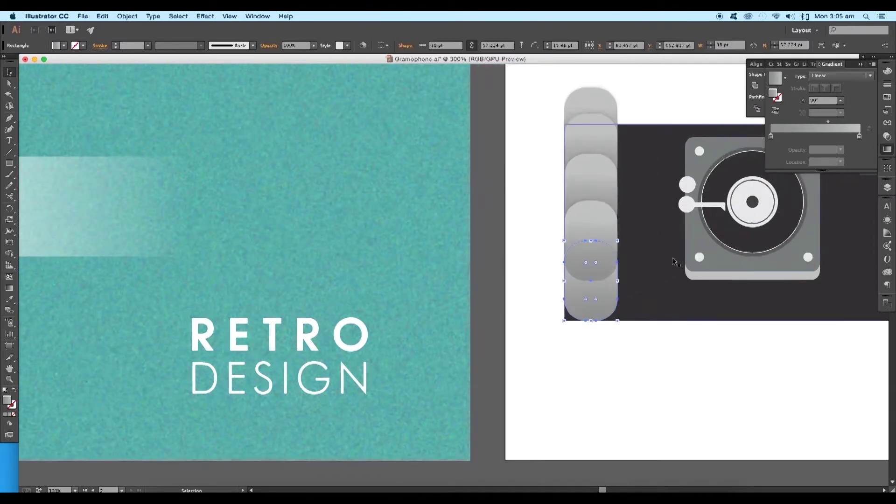
pyautogui.hotkey('ctrl', '-')
# Move the bottom pill onto the dark rectangle
pyautogui.moveTo(507, 306); pyautogui.dragTo(564, 314)
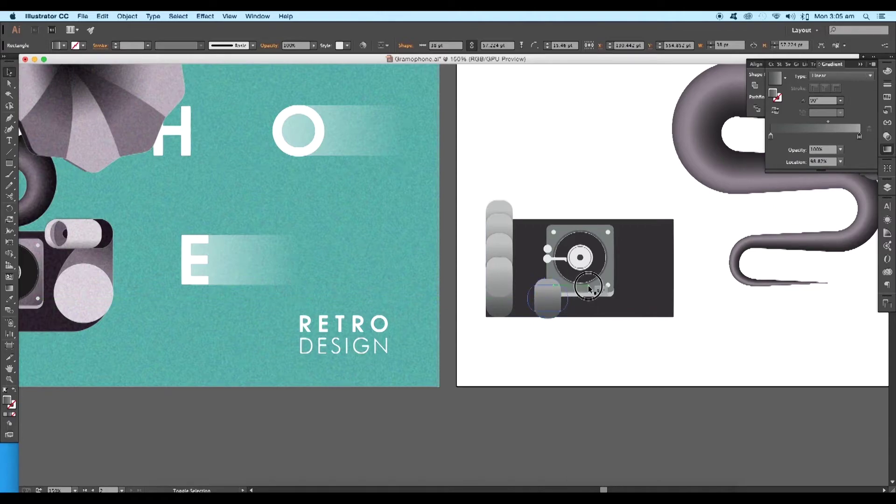
pyautogui.moveTo(565, 321); pyautogui.dragTo(592, 304)
pyautogui.hotkey('ctrl', '+')
pyautogui.hotkey('ctrl', '+')
pyautogui.hotkey('ctrl', '+')
pyautogui.moveTo(663, 304); pyautogui.dragTo(677, 302)
pyautogui.hotkey('ctrl', '-')
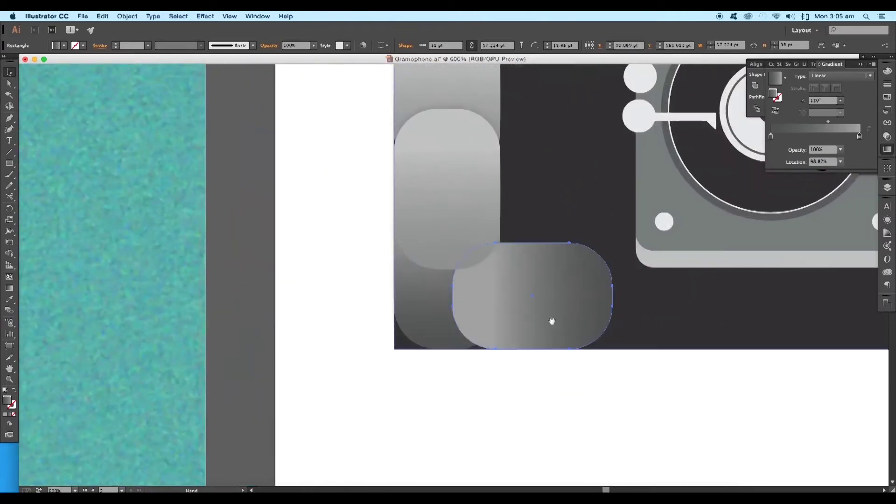
pyautogui.hotkey('ctrl', '-')
# Eyedropper the horn's dark gradient onto the pill
pyautogui.press('i')
pyautogui.hotkey('ctrl', '-')
pyautogui.hotkey('ctrl', '-')
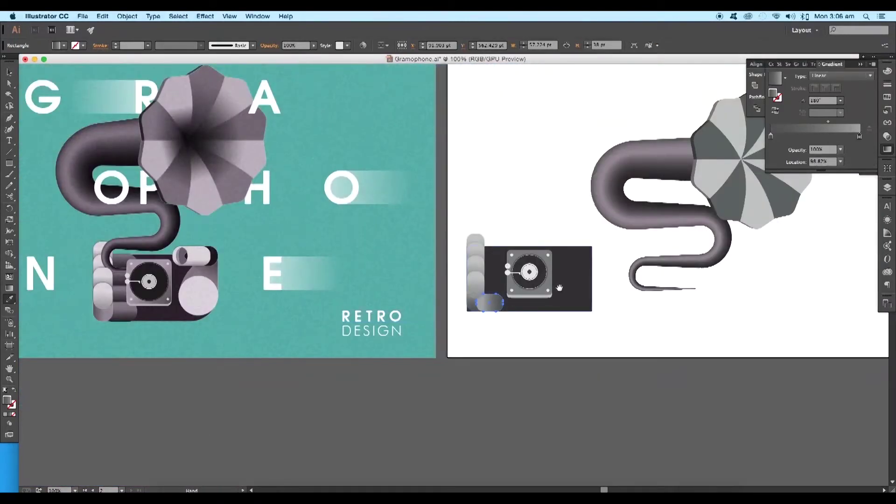
pyautogui.moveTo(606, 240); pyautogui.dragTo(650, 244)
pyautogui.click(659, 220)
pyautogui.moveTo(579, 287); pyautogui.dragTo(548, 268)
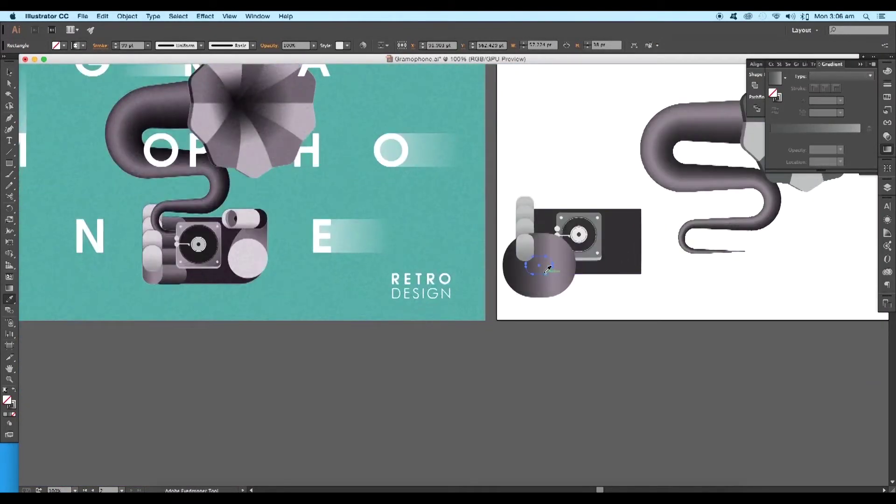
pyautogui.click(14, 392)
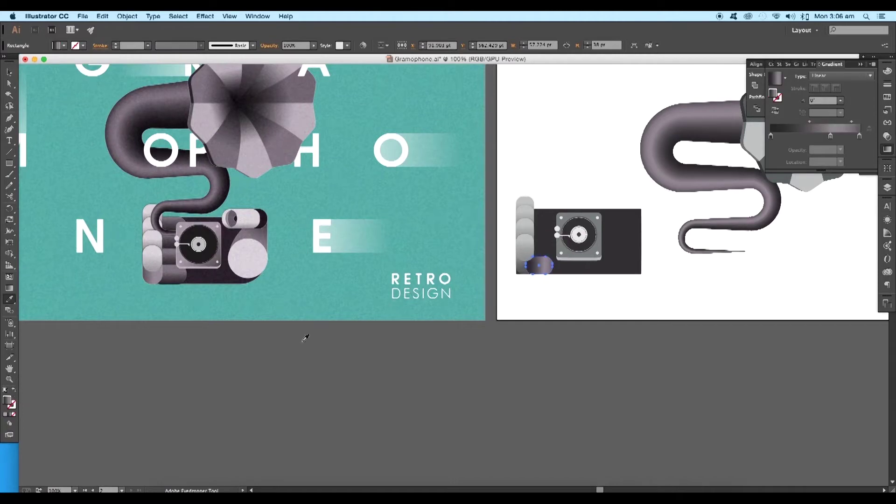
pyautogui.scroll(3, 541, 271)
# Remove the extra gradient stop and adjust the pill's gradient direction
pyautogui.press('v')
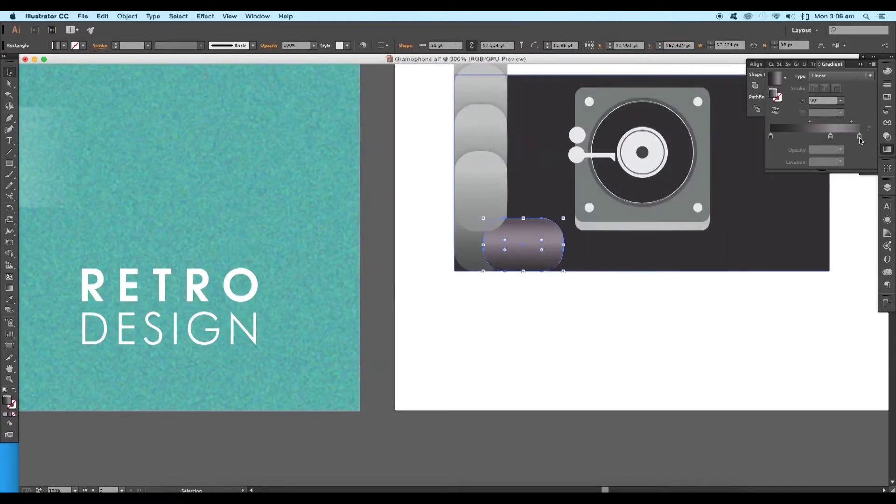
pyautogui.moveTo(860, 141)
pyautogui.mouseDown()
pyautogui.moveTo(848, 157)
pyautogui.moveTo(859, 139)
pyautogui.mouseUp()
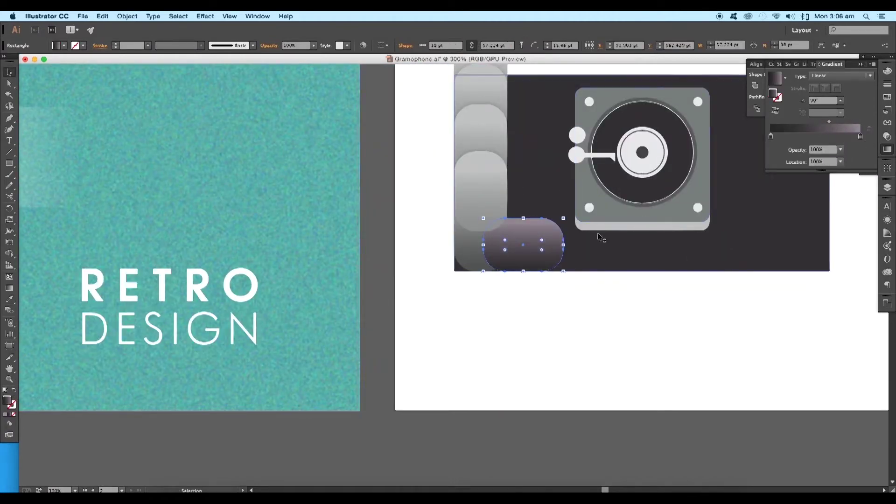
pyautogui.press('g')
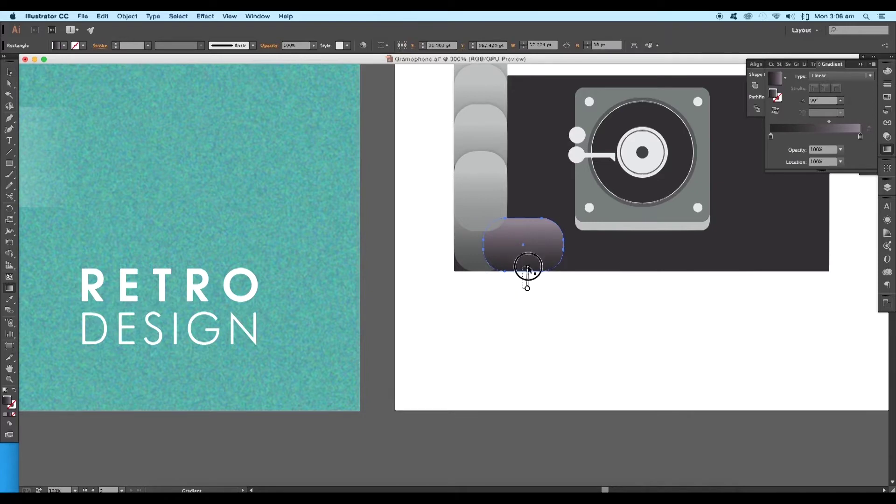
pyautogui.hotkey('ctrl', '-')
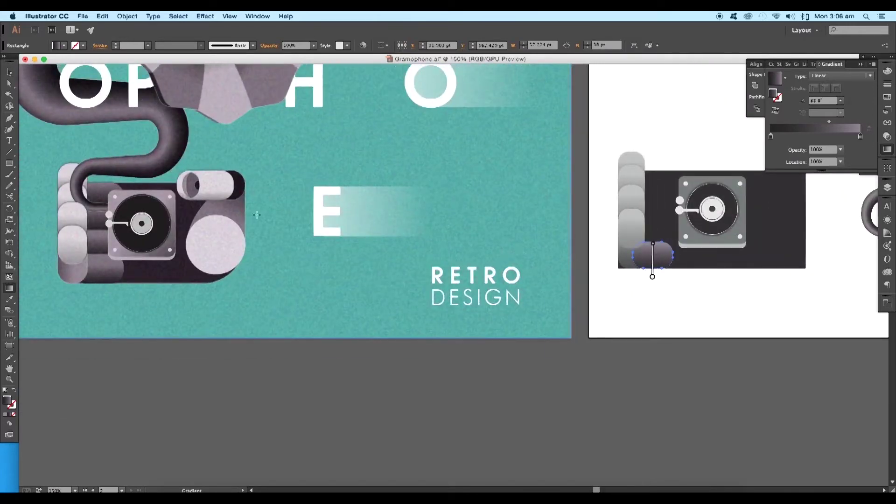
pyautogui.press('v')
# Give another pill the horizontal dark gradient, then bring the grey column to front
pyautogui.click(626, 275)
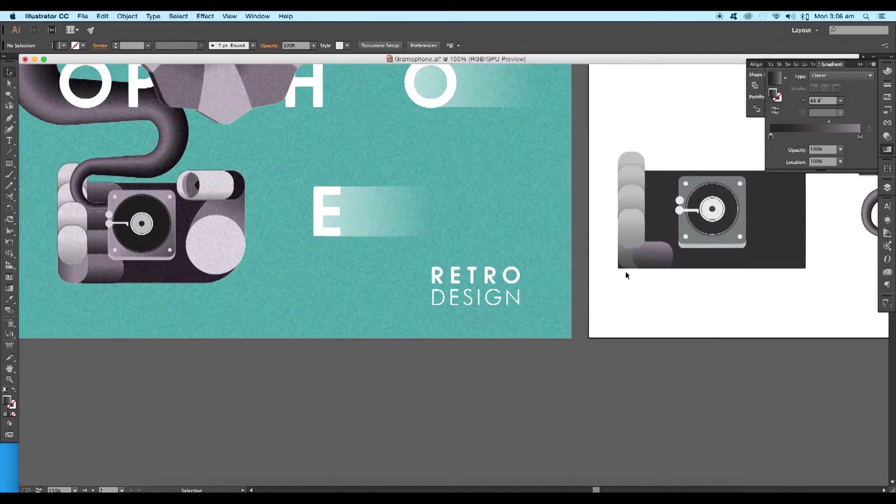
pyautogui.click(628, 267)
pyautogui.press('i')
pyautogui.click(650, 260)
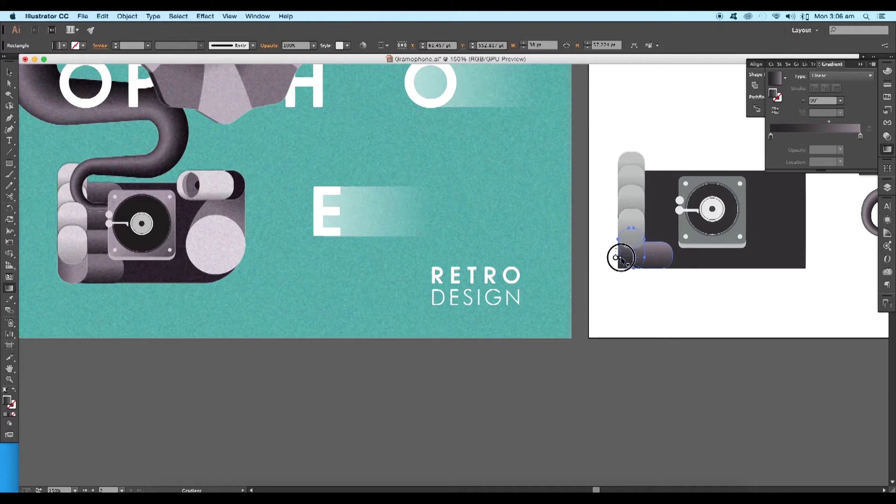
pyautogui.moveTo(620, 257); pyautogui.dragTo(629, 258)
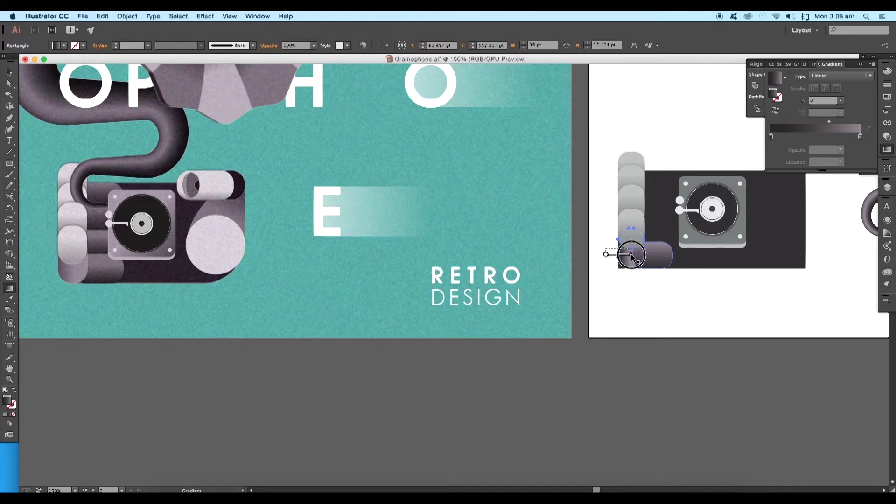
pyautogui.press('v')
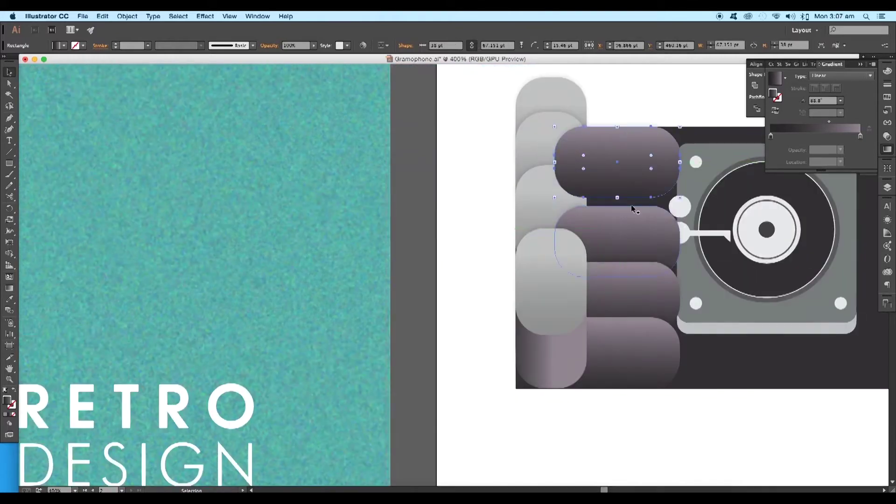
pyautogui.scroll(3, 630, 203)
pyautogui.moveTo(630, 285); pyautogui.dragTo(631, 267)
pyautogui.scroll(-2, 650, 382)
pyautogui.scroll(-2, 650, 382)
pyautogui.rightClick(584, 306)
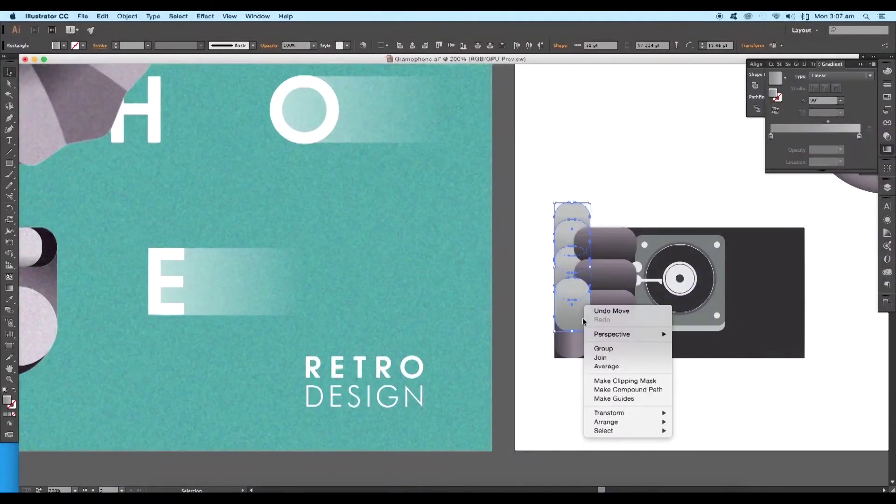
pyautogui.click(702, 448)
# Draw a small and a larger circle at the record player's right end
pyautogui.click(620, 418)
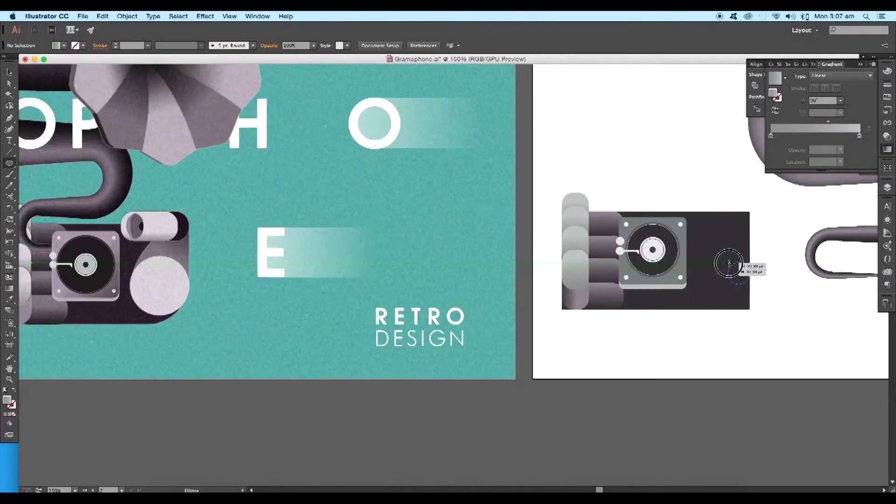
pyautogui.scroll(-1, 621, 417)
pyautogui.press('l')
pyautogui.moveTo(711, 241); pyautogui.dragTo(748, 300)
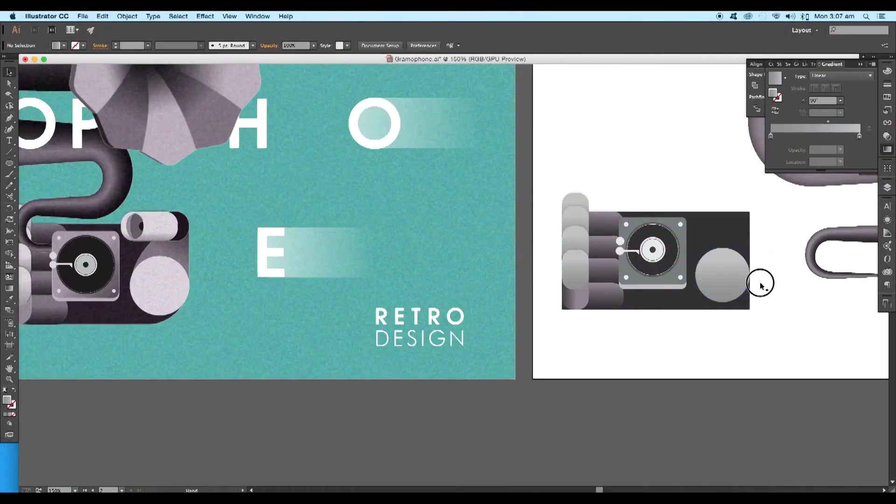
pyautogui.moveTo(682, 277)
pyautogui.mouseDown()
pyautogui.moveTo(686, 255)
pyautogui.moveTo(796, 363)
pyautogui.mouseUp()
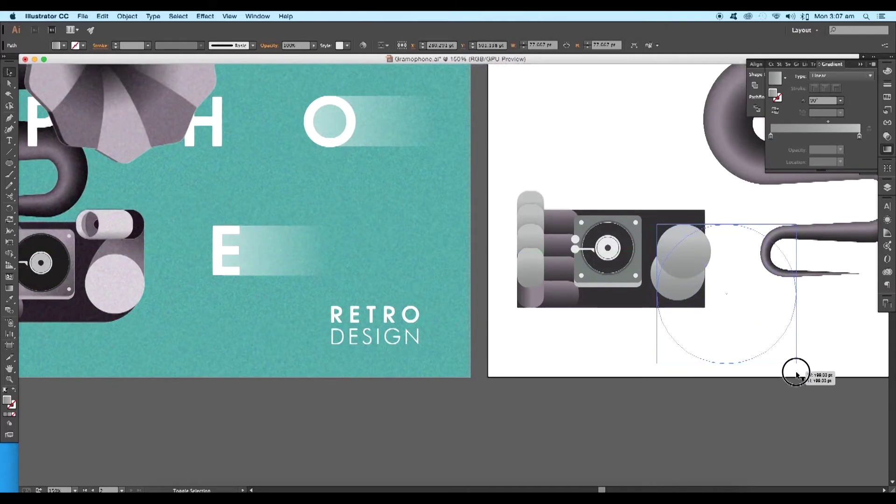
pyautogui.moveTo(733, 317); pyautogui.dragTo(732, 310)
pyautogui.scroll(3, 732, 310)
pyautogui.moveTo(628, 181); pyautogui.dragTo(628, 182)
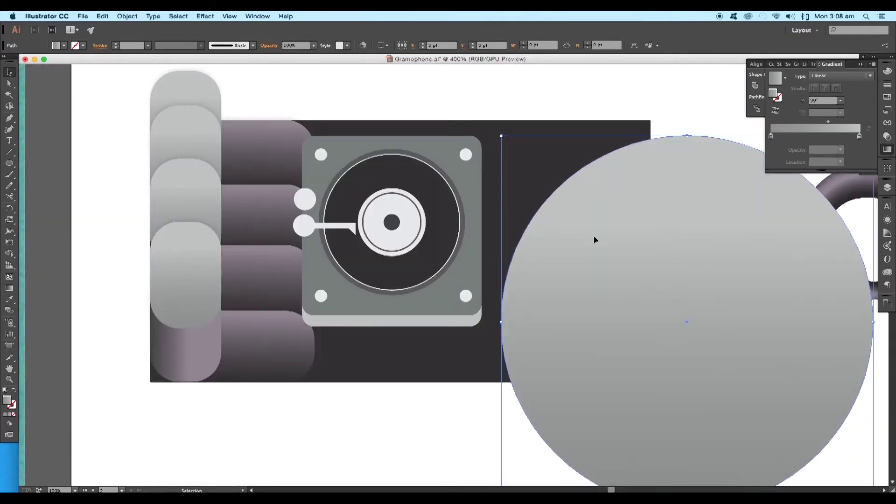
# Merge the overlapping circles into one shape with Shape Builder
pyautogui.click(439, 412)
pyautogui.moveTo(599, 337); pyautogui.dragTo(550, 236)
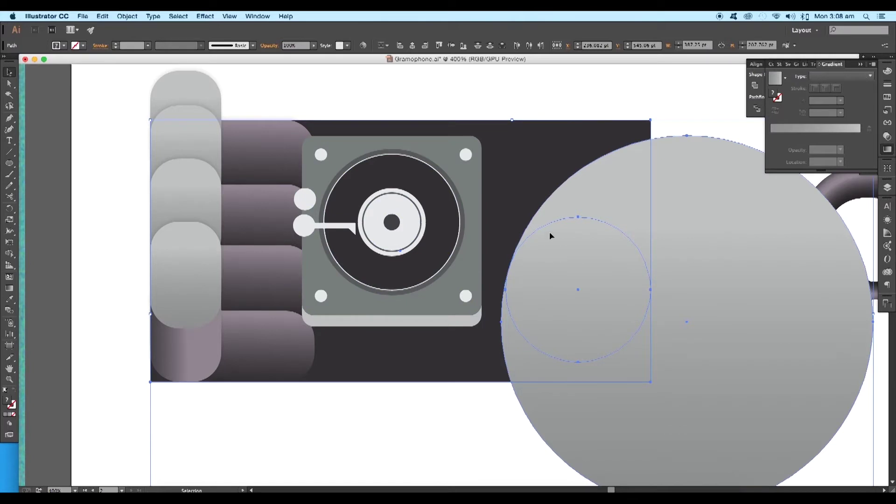
pyautogui.click(10, 254)
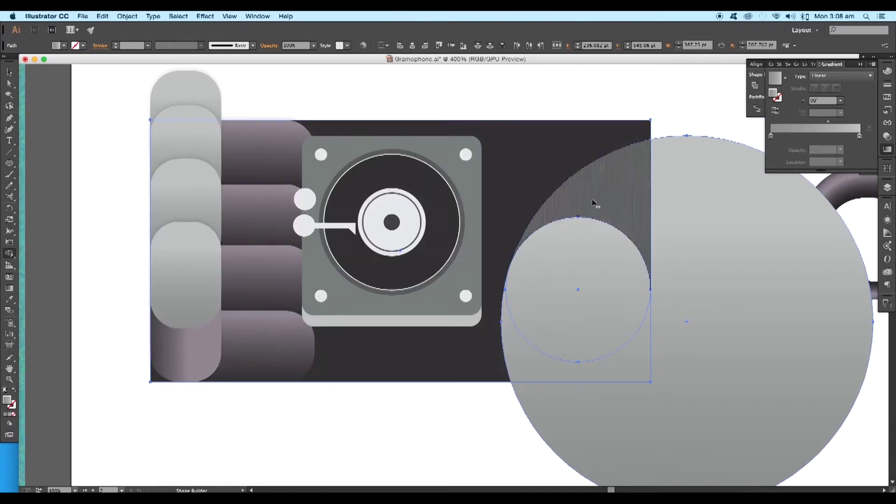
pyautogui.moveTo(560, 280); pyautogui.dragTo(610, 331)
pyautogui.press('v')
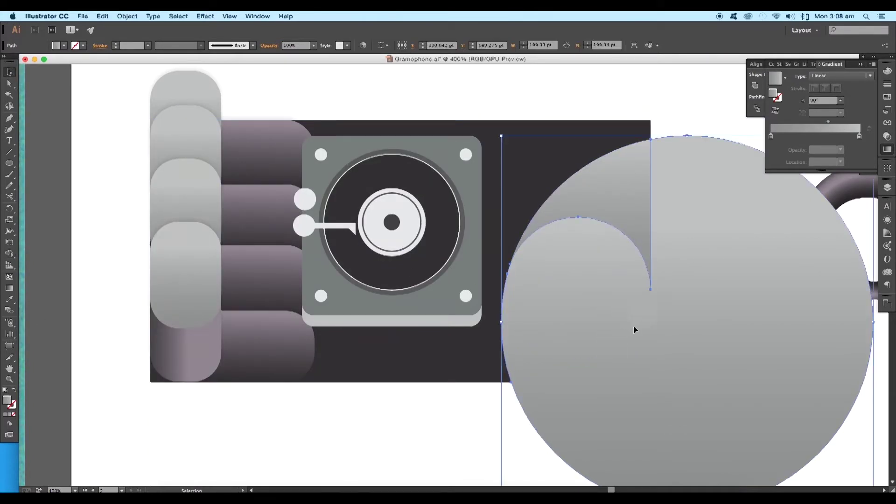
pyautogui.hotkey('ctrl', 'z')
pyautogui.press('a')
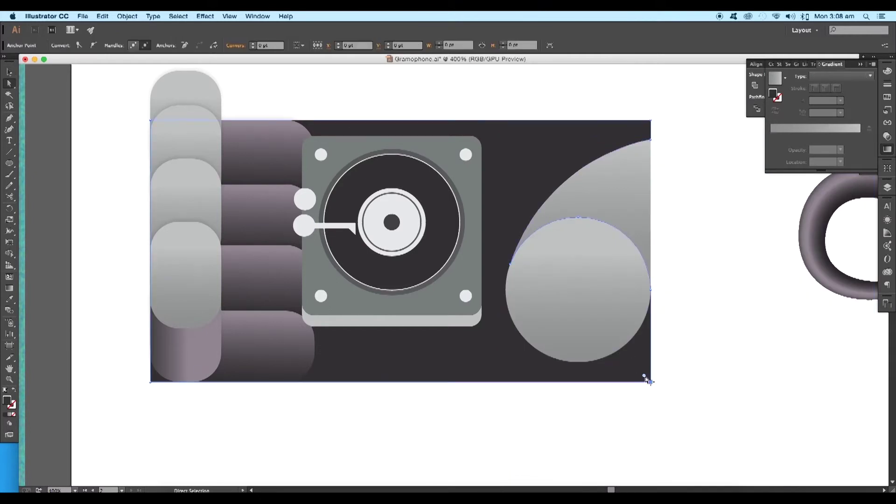
pyautogui.hotkey('ctrl', '-')
pyautogui.hotkey('ctrl', '-')
pyautogui.hotkey('ctrl', '-')
# Eyedropper a gradient onto the circle and angle it toward the upper right
pyautogui.press('i')
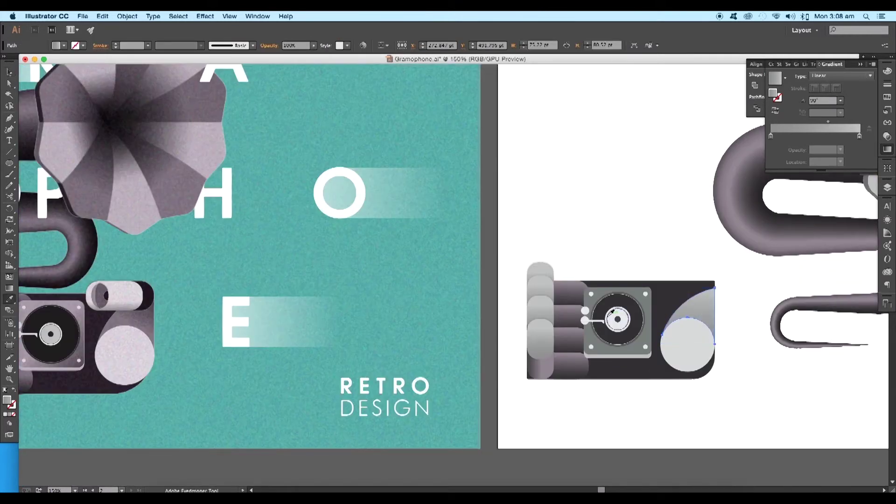
pyautogui.click(578, 353)
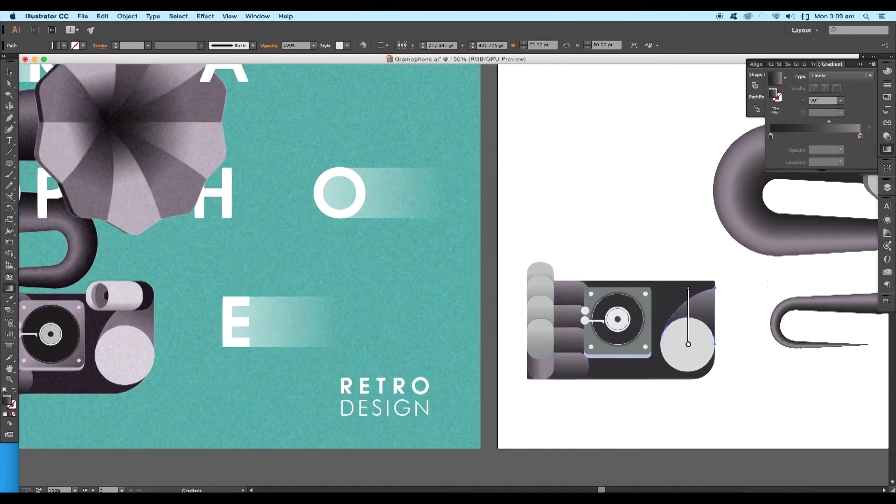
pyautogui.moveTo(686, 341); pyautogui.dragTo(741, 280)
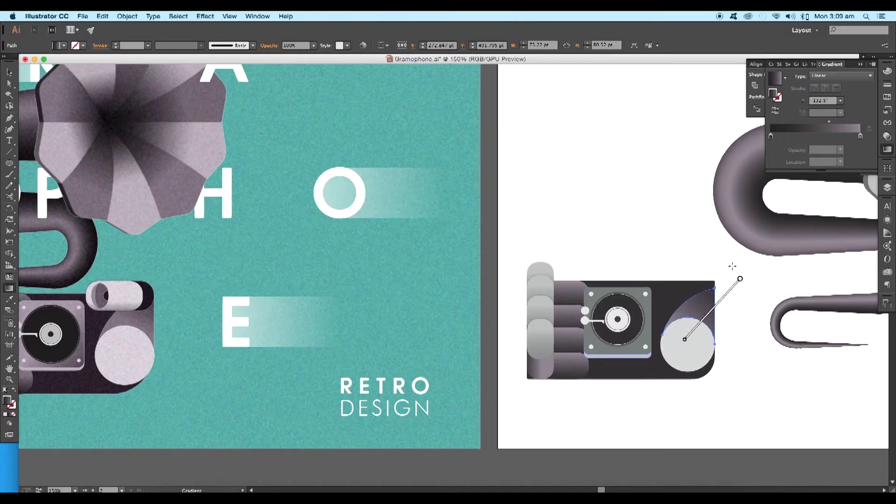
pyautogui.scroll(-3, 731, 266)
# Darken one gradient stop, then copy a rounded rectangle onto the player
pyautogui.doubleClick(860, 135)
pyautogui.click(857, 145)
pyautogui.click(829, 168)
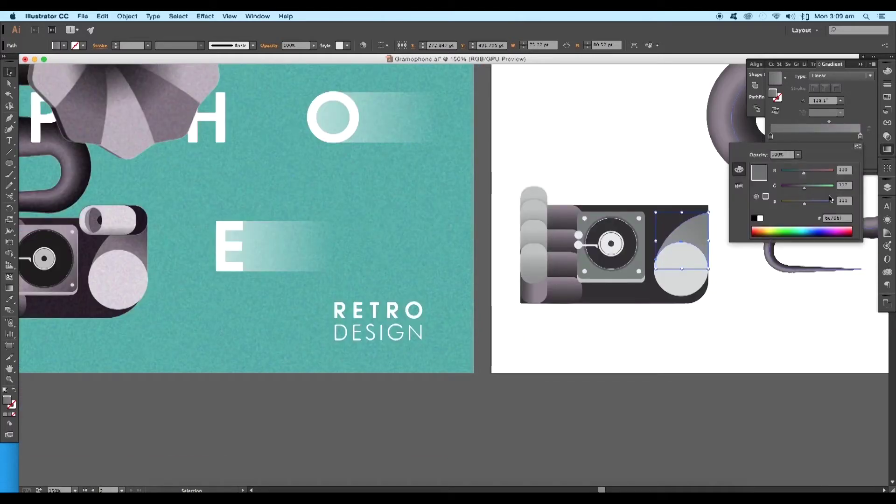
pyautogui.moveTo(803, 202); pyautogui.dragTo(799, 204)
pyautogui.click(9, 72)
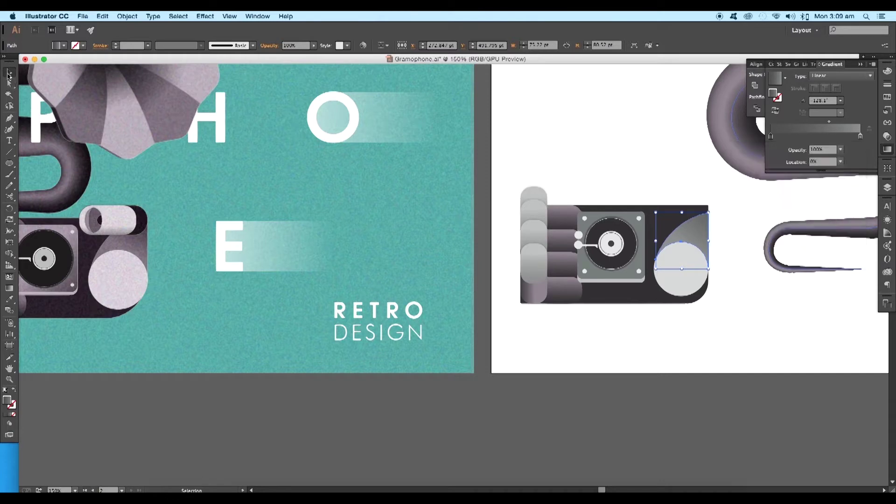
pyautogui.scroll(1, 701, 245)
pyautogui.hscroll(-3, 699, 245)
pyautogui.moveTo(730, 216); pyautogui.dragTo(749, 227)
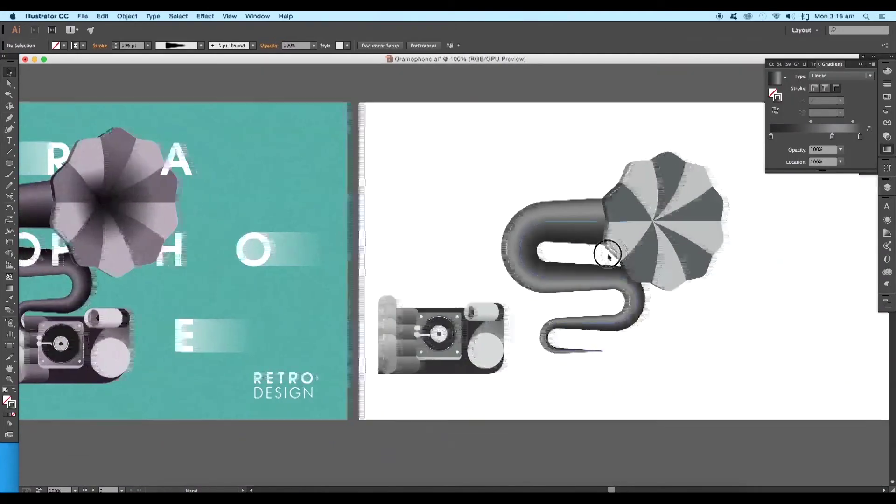
# Select the gramophone horn group
pyautogui.click(607, 254)
pyautogui.click(576, 284)
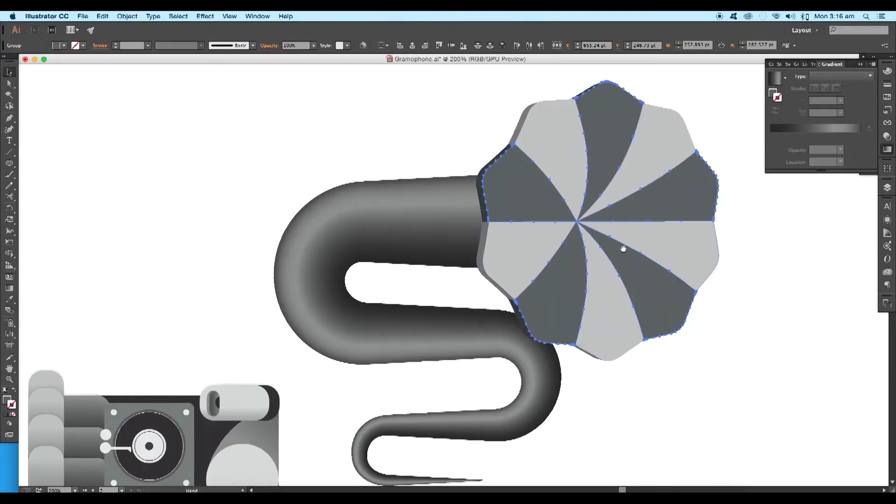
pyautogui.scroll(-5, 606, 244)
# Eyedropper a gradient onto the horn's dark petals
pyautogui.press('i')
pyautogui.click(108, 451)
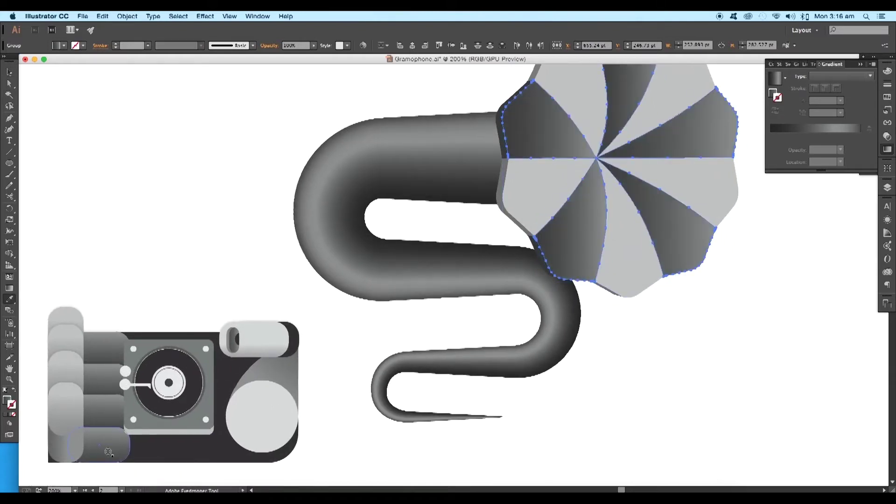
pyautogui.moveTo(564, 211); pyautogui.dragTo(537, 251)
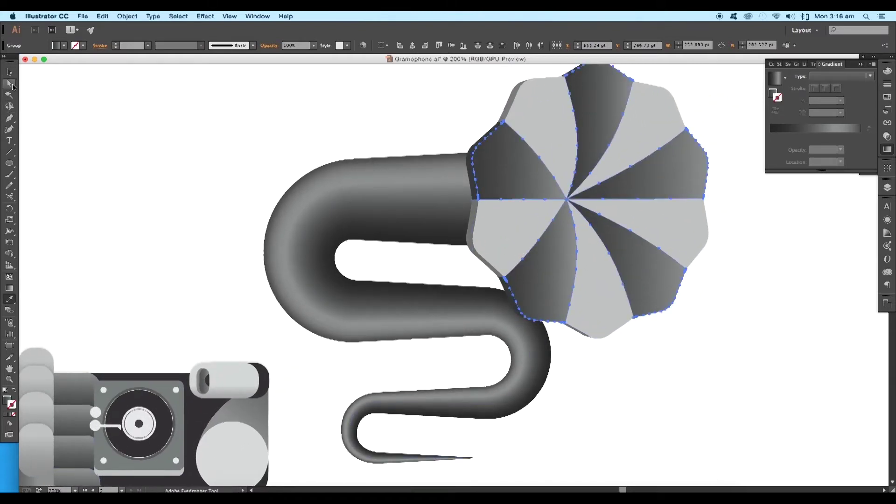
pyautogui.click(10, 73)
# Adjust the shading of the upper-left, top, lower-left and right petals
pyautogui.click(442, 140)
pyautogui.click(522, 201)
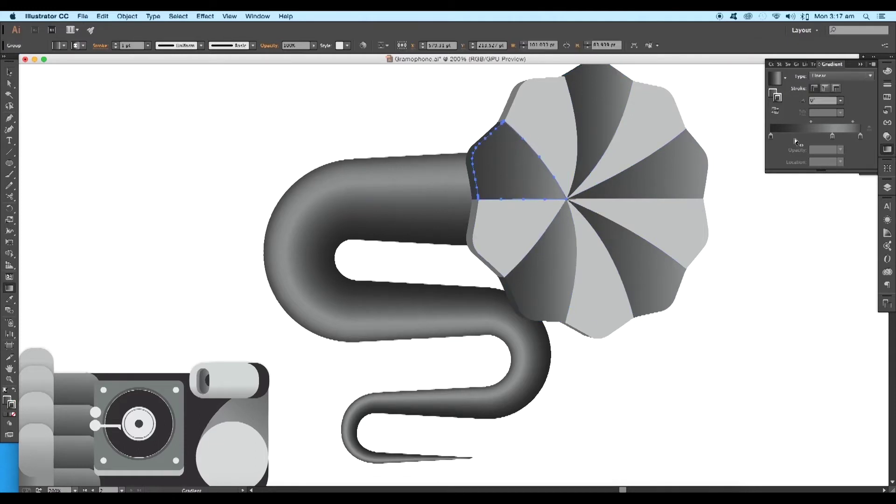
pyautogui.press('F6')
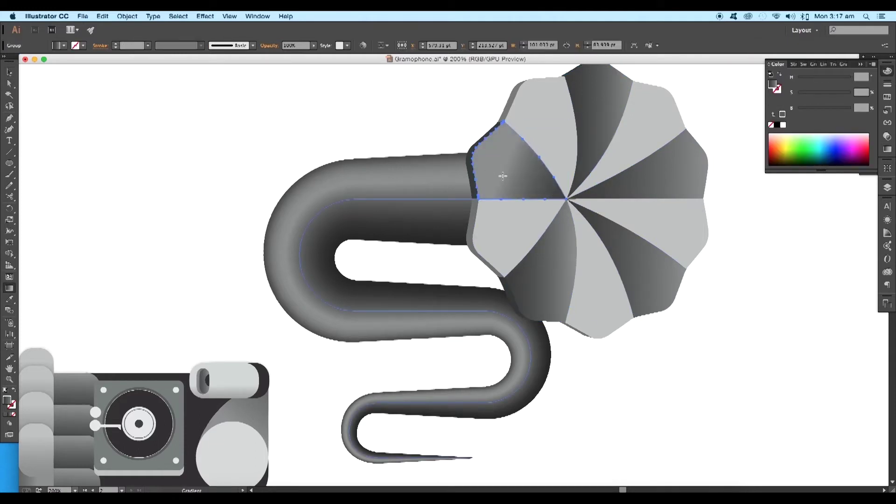
pyautogui.click(590, 131)
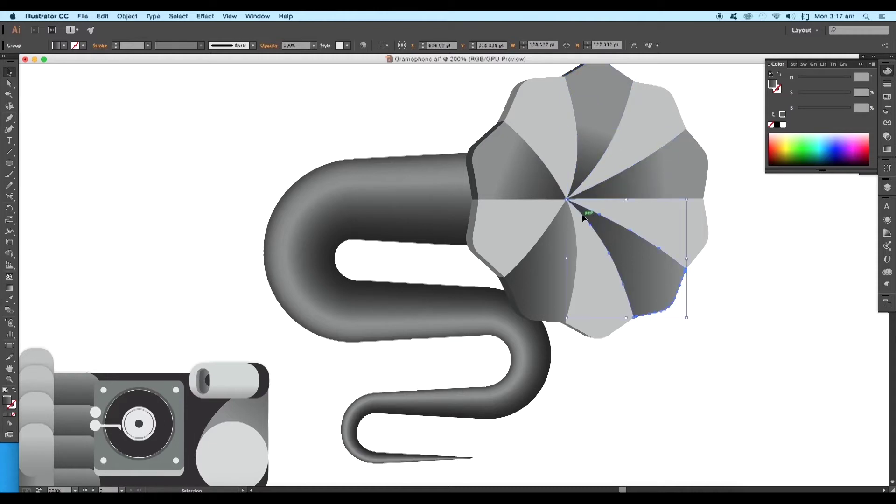
pyautogui.click(546, 273)
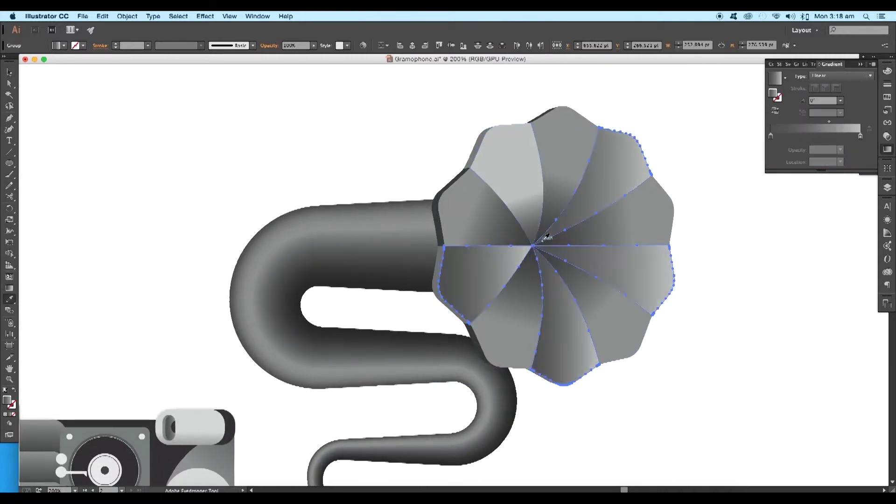
pyautogui.click(533, 246)
# Angle the lower and left petals' gradients with the Gradient tool
pyautogui.press('g')
pyautogui.press('v')
pyautogui.click(552, 304)
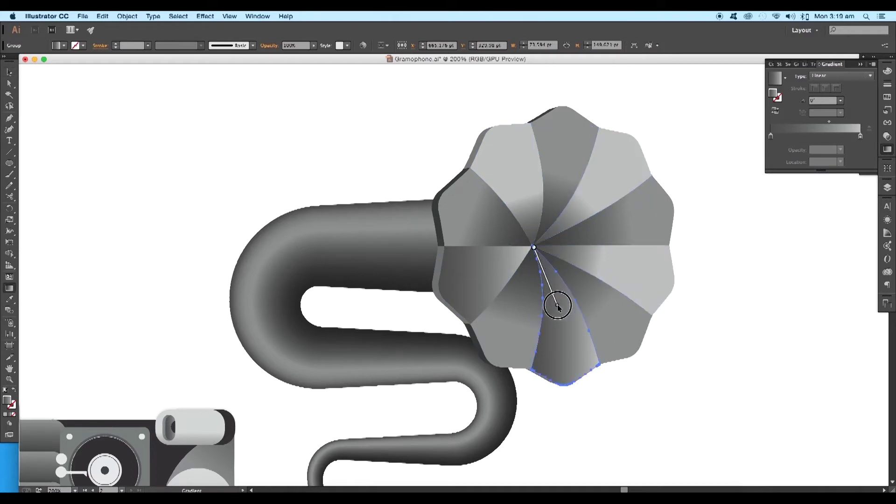
pyautogui.press('v')
pyautogui.click(490, 280)
pyautogui.press('g')
pyautogui.moveTo(516, 253); pyautogui.dragTo(455, 295)
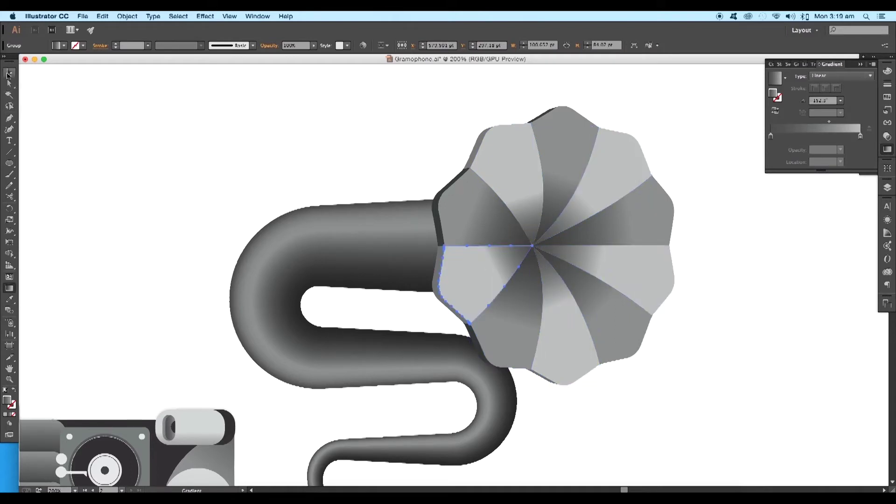
pyautogui.press('v')
pyautogui.press('super+0')
pyautogui.press('super+1')
# Place the record player under the horn and send it to the back
pyautogui.moveTo(428, 308)
pyautogui.mouseDown()
pyautogui.moveTo(553, 354)
pyautogui.moveTo(562, 344)
pyautogui.mouseUp()
pyautogui.press('super+equal')
pyautogui.rightClick(540, 358)
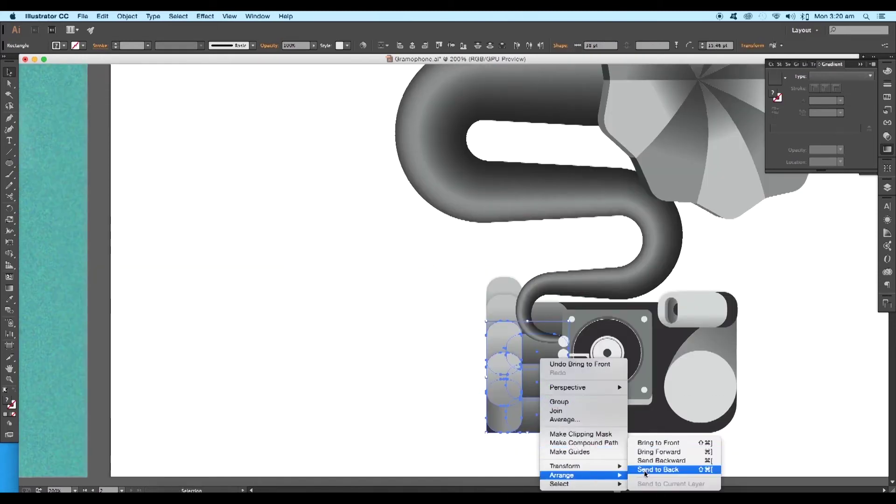
pyautogui.click(644, 468)
# Draw a rectangle over the right artboard and fill it with the poster's teal
pyautogui.press('super+alt+0')
pyautogui.press('m')
pyautogui.moveTo(402, 163)
pyautogui.mouseDown()
pyautogui.moveTo(781, 377)
pyautogui.moveTo(762, 374)
pyautogui.mouseUp()
pyautogui.press('i')
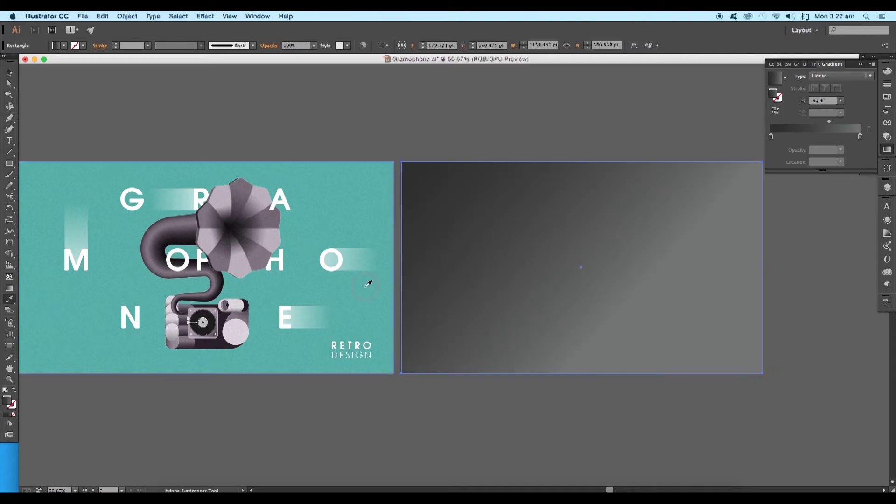
pyautogui.click(368, 283)
pyautogui.press('v')
# Check the rectangle's teal fill and send it behind the gramophone
pyautogui.click(437, 134)
pyautogui.moveTo(519, 252); pyautogui.dragTo(506, 248)
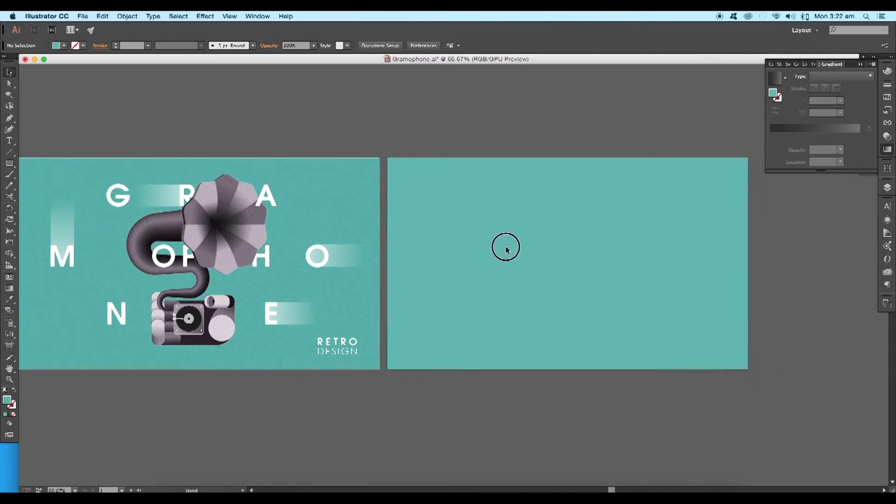
pyautogui.click(506, 248)
pyautogui.doubleClick(8, 401)
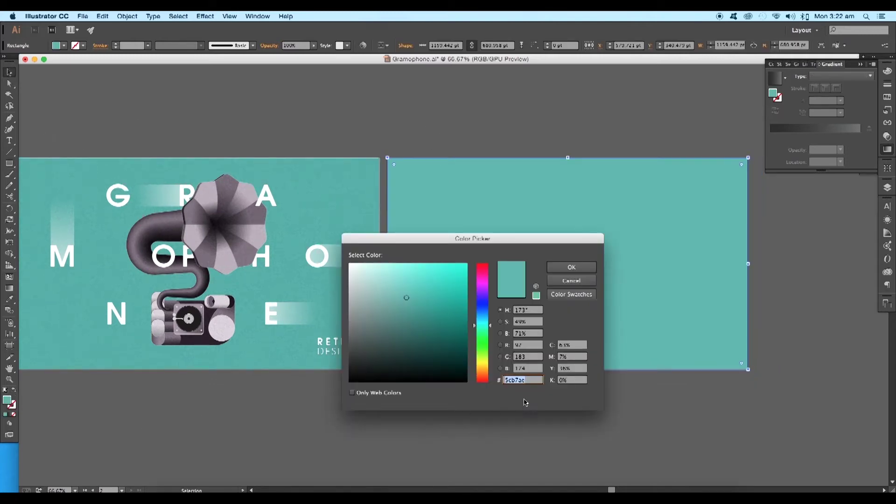
pyautogui.click(571, 267)
pyautogui.rightClick(709, 348)
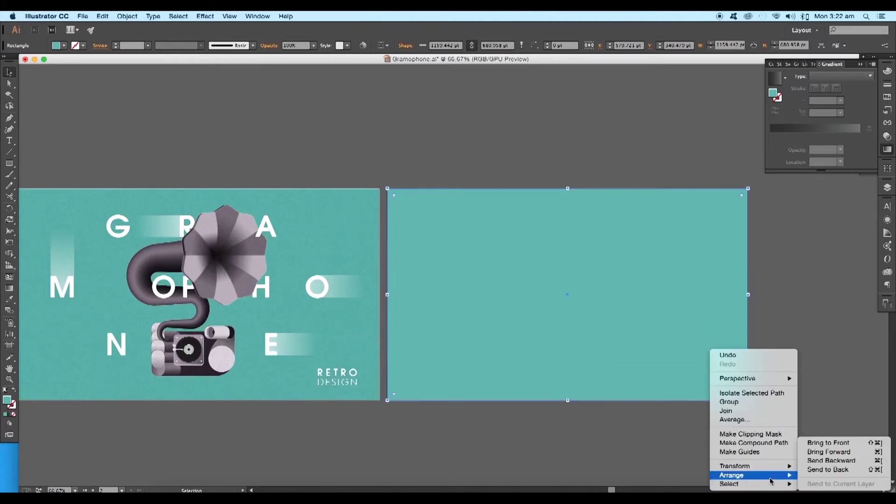
pyautogui.click(826, 474)
pyautogui.hscroll(-2, 735, 375)
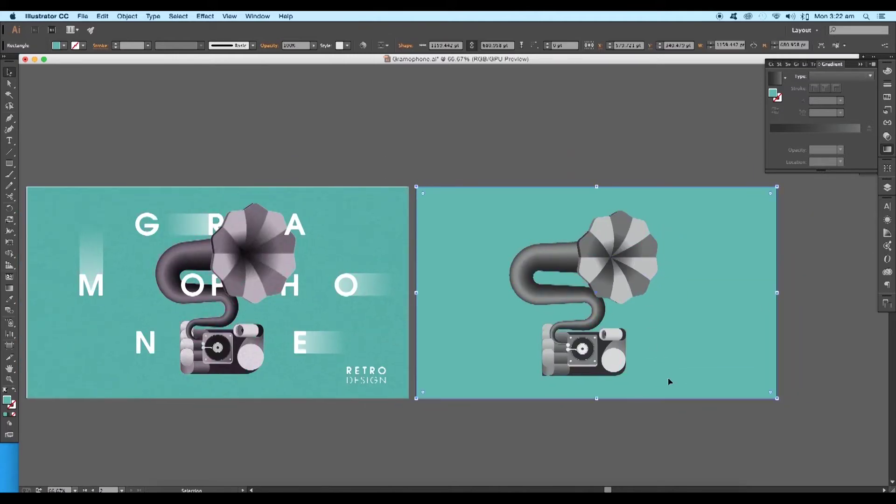
# Apply a Clumped Grain texture at intensity 36 to the gramophone and background
pyautogui.click(671, 417)
pyautogui.moveTo(493, 166); pyautogui.dragTo(592, 267)
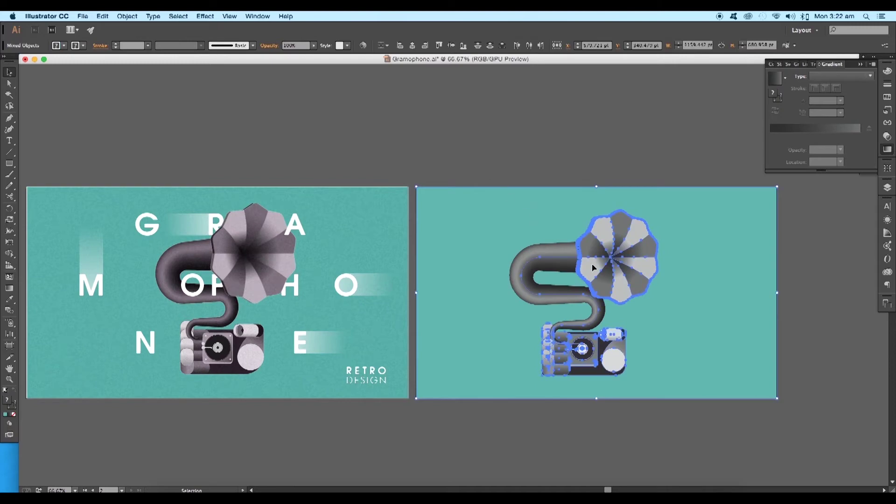
pyautogui.scroll(-1, 606, 270)
pyautogui.click(205, 16)
pyautogui.moveTo(218, 257)
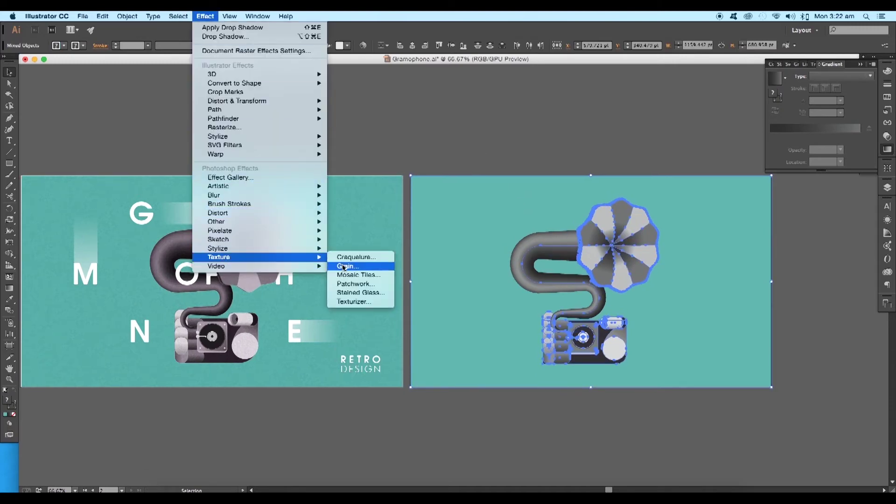
pyautogui.click(344, 266)
pyautogui.click(811, 130)
pyautogui.click(810, 135)
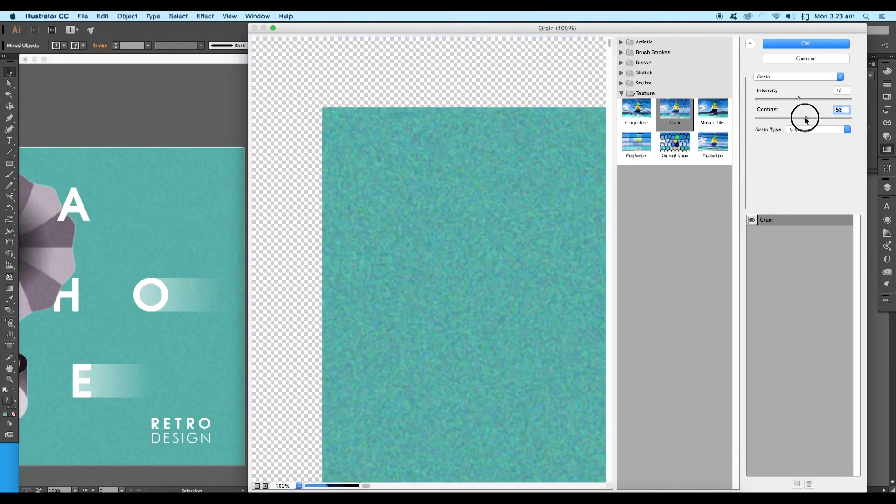
pyautogui.moveTo(798, 99); pyautogui.dragTo(791, 98)
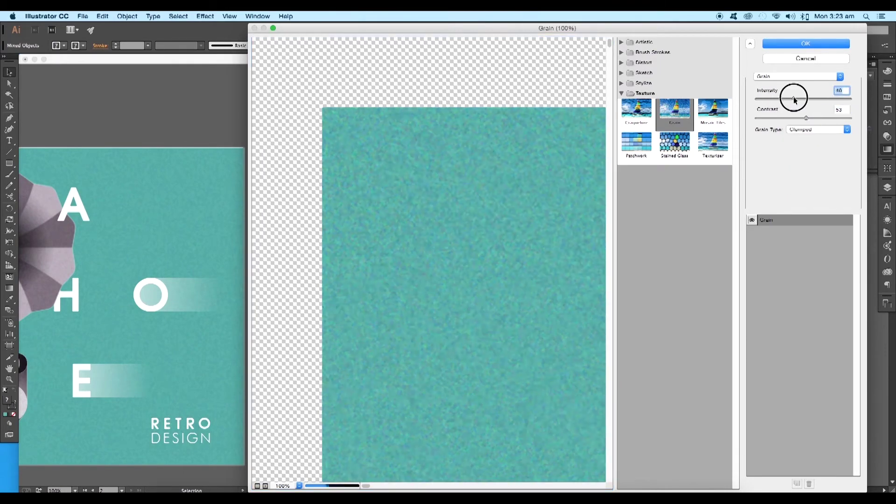
pyautogui.click(805, 44)
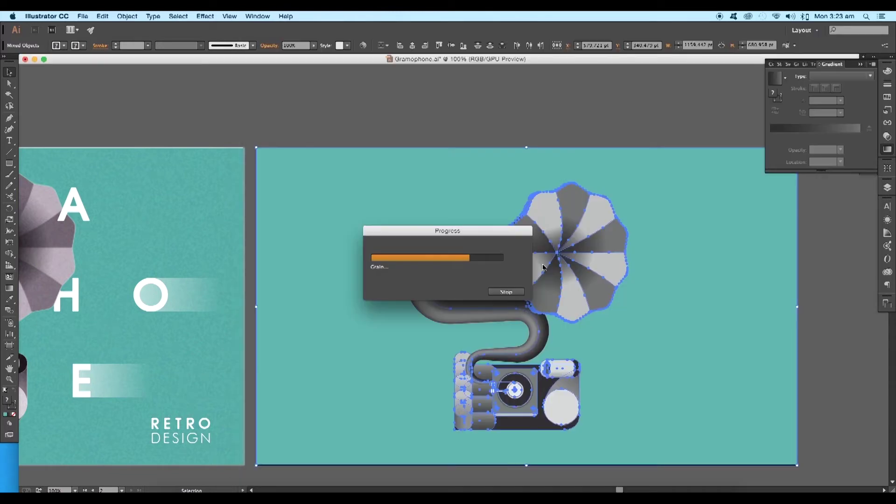
# Paste the letters onto the second artboard and place an E beside the N row
pyautogui.click(592, 292)
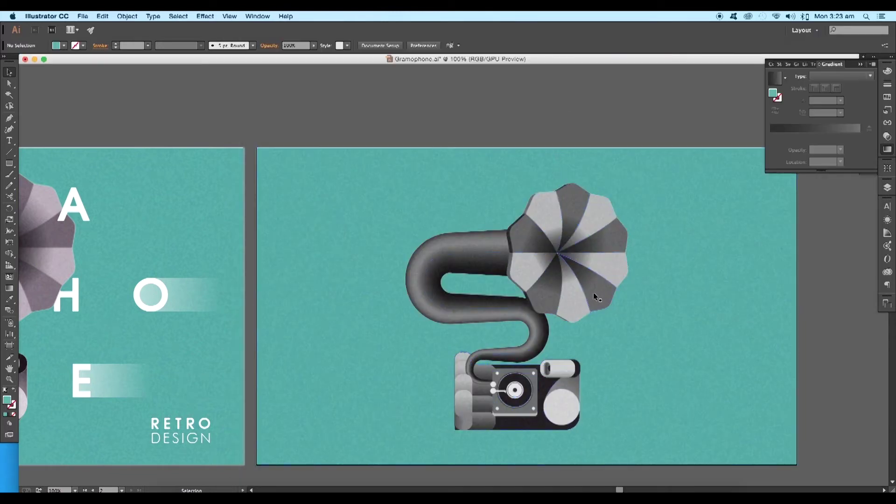
pyautogui.keyDown('alt'); pyautogui.scroll(-1, 593, 292); pyautogui.keyUp('alt')
pyautogui.scroll(-2, 578, 364)
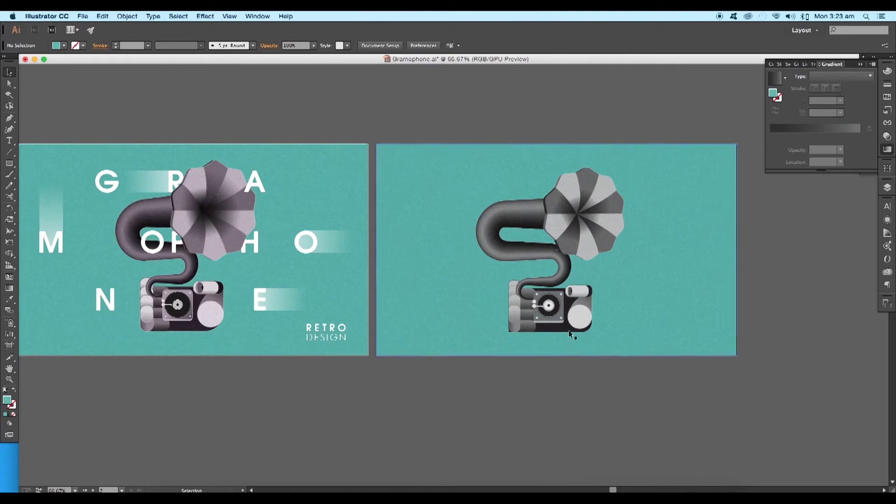
pyautogui.keyDown('alt'); pyautogui.scroll(2, 561, 280); pyautogui.keyUp('alt')
pyautogui.keyDown('alt'); pyautogui.scroll(-1, 525, 326); pyautogui.keyUp('alt')
pyautogui.hotkey('ctrl', 'v')
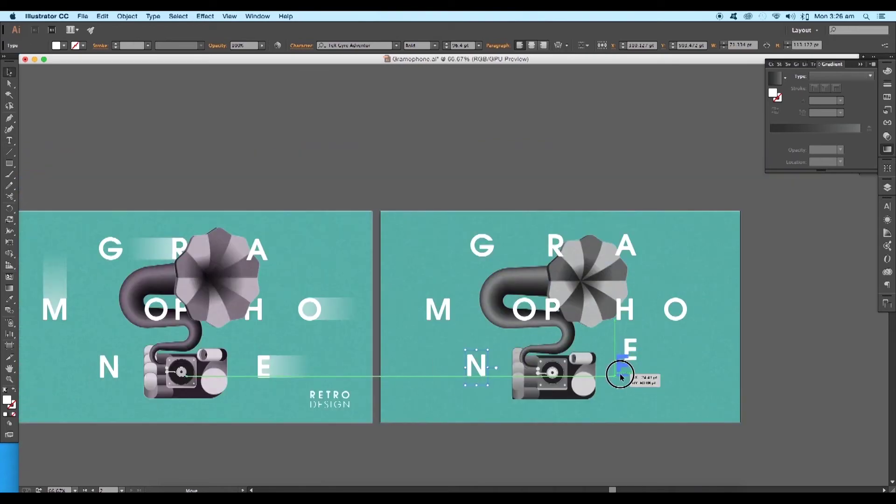
pyautogui.moveTo(620, 376); pyautogui.dragTo(600, 344)
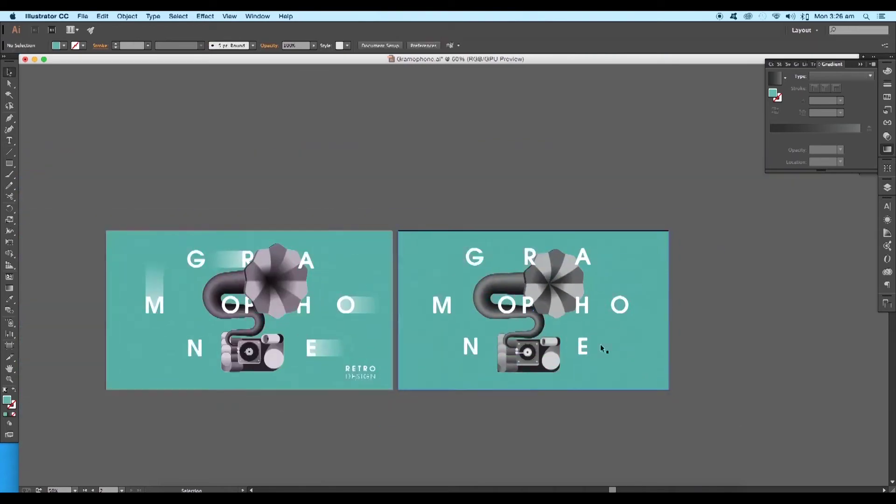
pyautogui.keyDown('alt'); pyautogui.scroll(2, 600, 343); pyautogui.keyUp('alt')
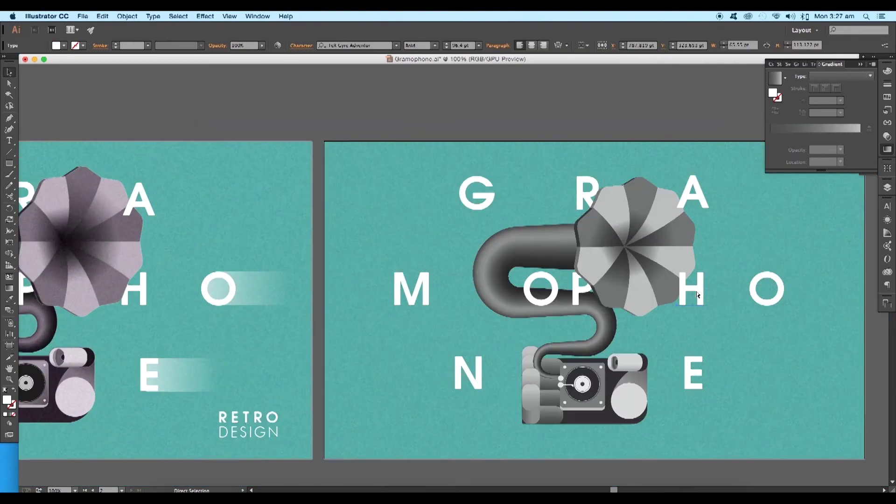
# Draw a gradient-filled rectangle between the G and R on the second artboard
pyautogui.click(698, 296)
pyautogui.keyDown('alt'); pyautogui.scroll(-2, 698, 297); pyautogui.keyUp('alt')
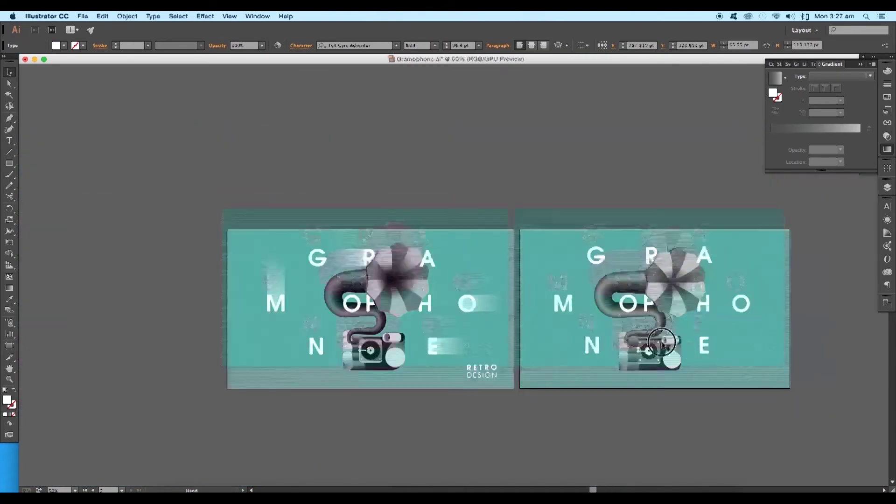
pyautogui.keyDown('alt'); pyautogui.scroll(1, 448, 224); pyautogui.keyUp('alt')
pyautogui.click(9, 162)
pyautogui.keyDown('alt'); pyautogui.scroll(3, 550, 240); pyautogui.keyUp('alt')
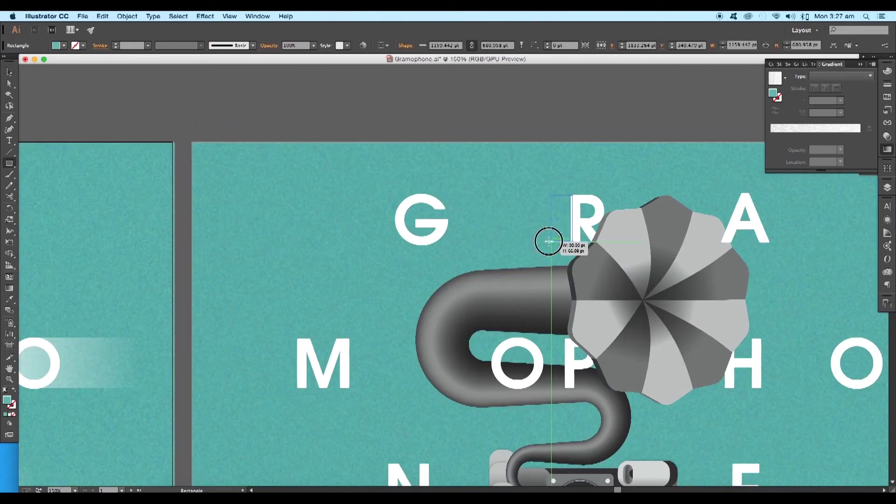
pyautogui.moveTo(462, 195); pyautogui.dragTo(572, 245)
pyautogui.click(11, 414)
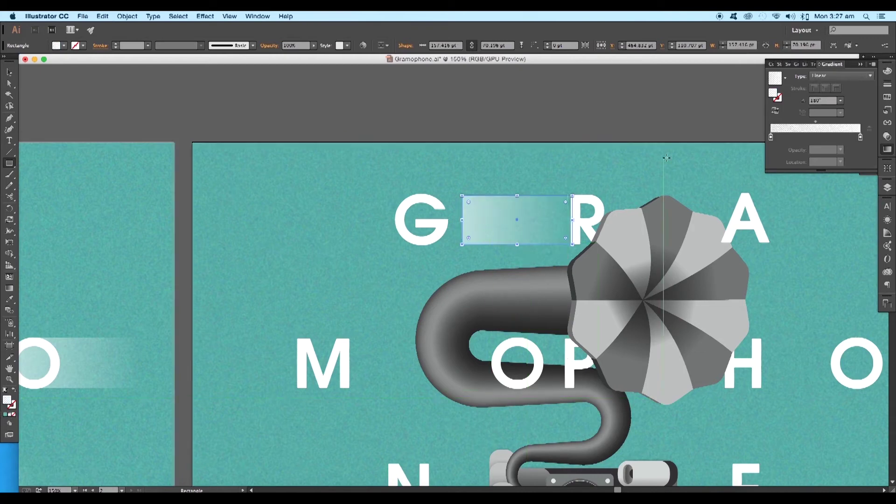
# Make the gradient's right stop fully transparent and lower the left stop's opacity
pyautogui.doubleClick(860, 137)
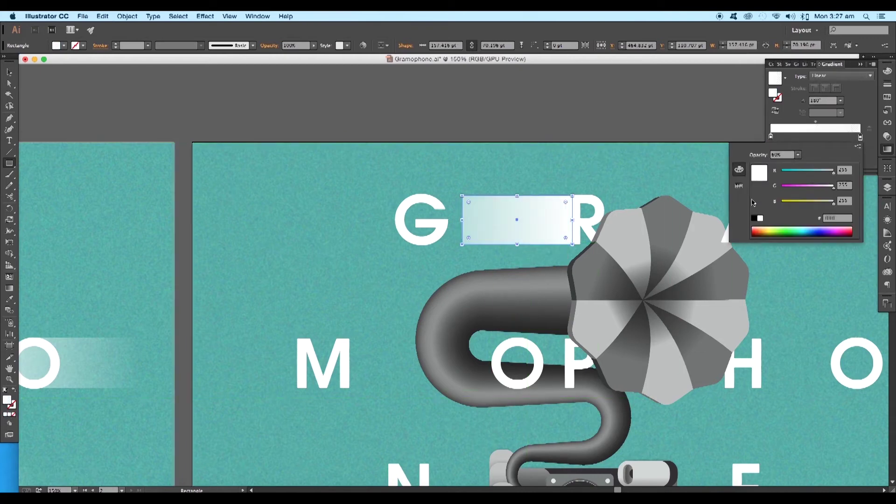
pyautogui.click(795, 155)
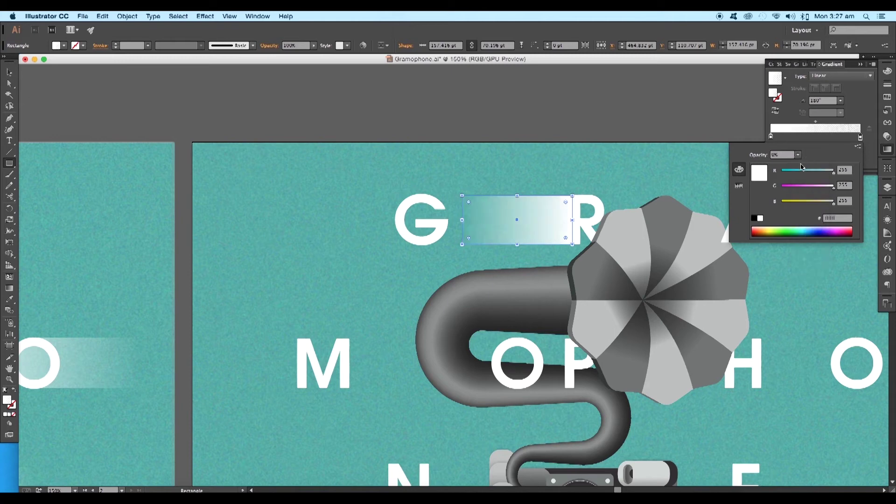
pyautogui.doubleClick(770, 137)
pyautogui.click(798, 155)
pyautogui.click(812, 226)
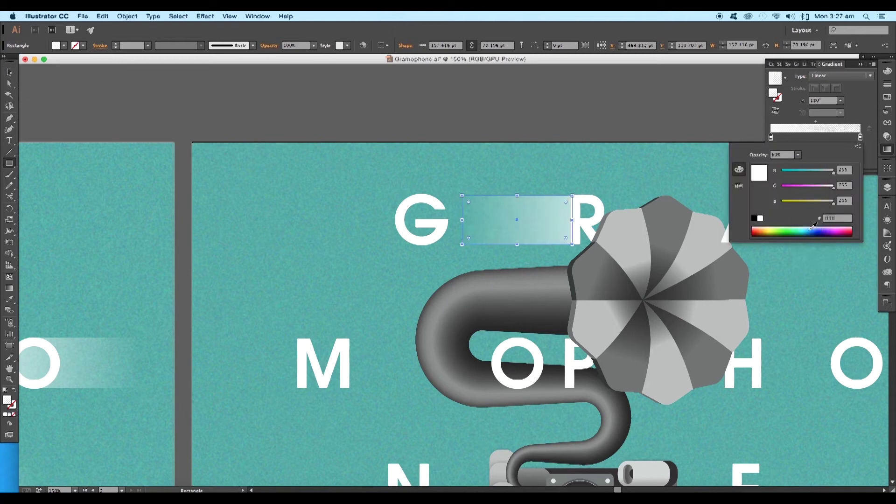
pyautogui.click(240, 90)
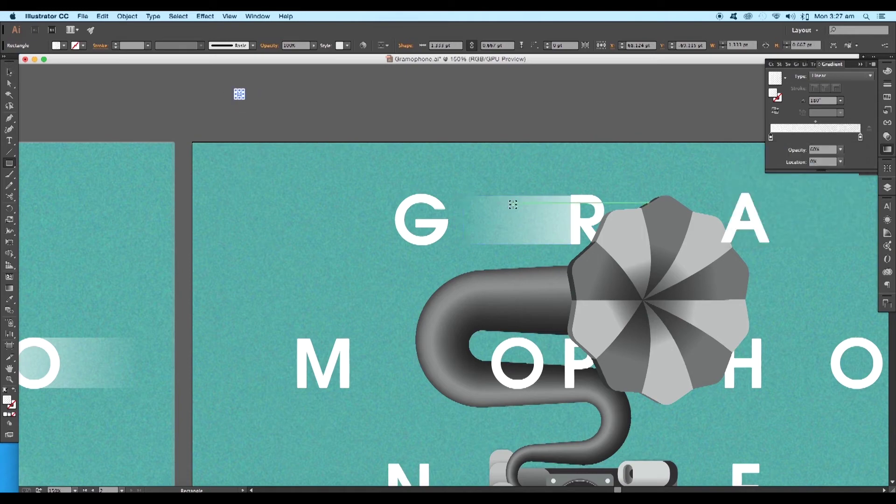
pyautogui.press('super+alt+0')
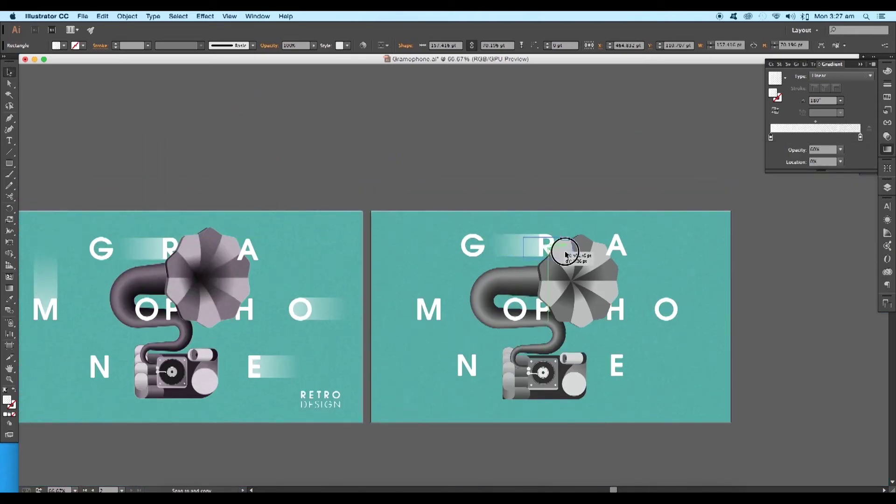
# Place copies of the fading streak trailing the O and the E
pyautogui.moveTo(516, 242); pyautogui.dragTo(669, 307)
pyautogui.press('super+minus')
pyautogui.press('super+minus')
pyautogui.press('super+minus')
pyautogui.press('super+minus')
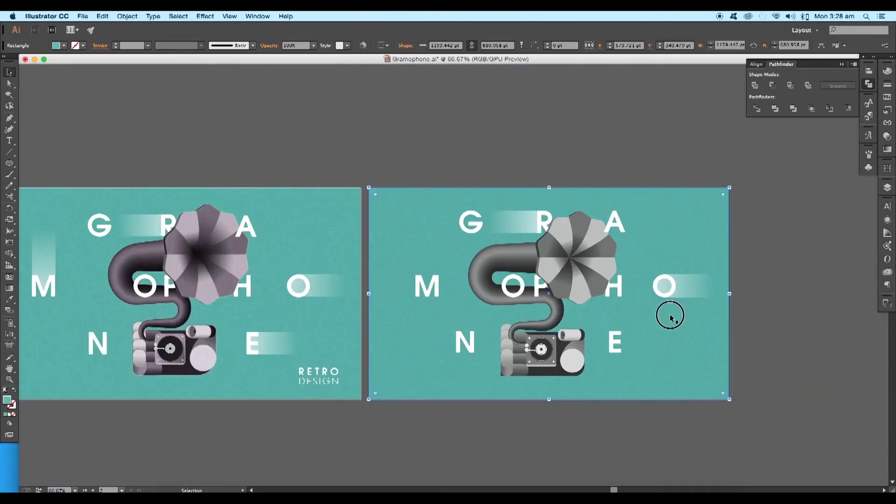
pyautogui.moveTo(603, 303); pyautogui.dragTo(654, 303)
pyautogui.press('super+plus')
pyautogui.press('super+plus')
pyautogui.press('super+plus')
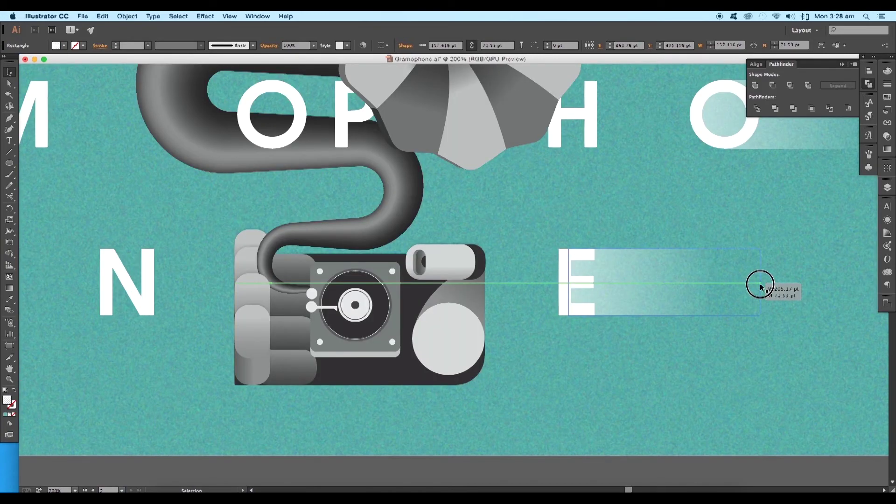
pyautogui.press('super+minus')
pyautogui.press('super+minus')
pyautogui.press('super+minus')
# Add a streak copy above the M and stretch it vertically with Direct Selection
pyautogui.moveTo(678, 309); pyautogui.dragTo(799, 345)
pyautogui.moveTo(667, 169)
pyautogui.mouseDown()
pyautogui.moveTo(562, 214)
pyautogui.moveTo(510, 115)
pyautogui.moveTo(529, 126)
pyautogui.mouseUp()
pyautogui.press('super+plus')
pyautogui.press('super+plus')
pyautogui.press('super+plus')
pyautogui.press('a')
pyautogui.moveTo(467, 261); pyautogui.dragTo(466, 360)
pyautogui.press('super+minus')
pyautogui.press('super+minus')
pyautogui.press('super+minus')
pyautogui.press('super+minus')
# Select the second artboard's background and drag it with the Selection tool
pyautogui.press('v')
pyautogui.click(385, 326)
pyautogui.moveTo(385, 326); pyautogui.dragTo(526, 322)
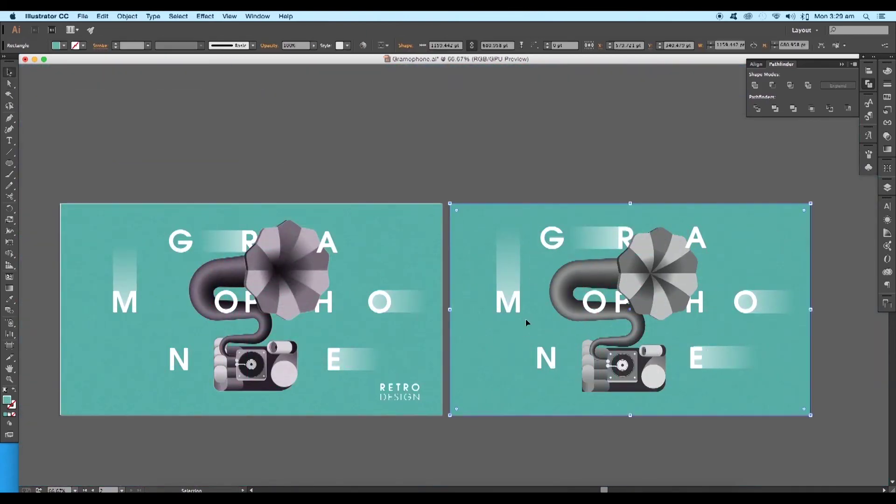
pyautogui.hscroll(5, 547, 336)
# Type RETRO and DESIGN bottom right with wide tracking, DESIGN just under RETRO
pyautogui.press('t')
pyautogui.click(620, 355)
pyautogui.write('RE')
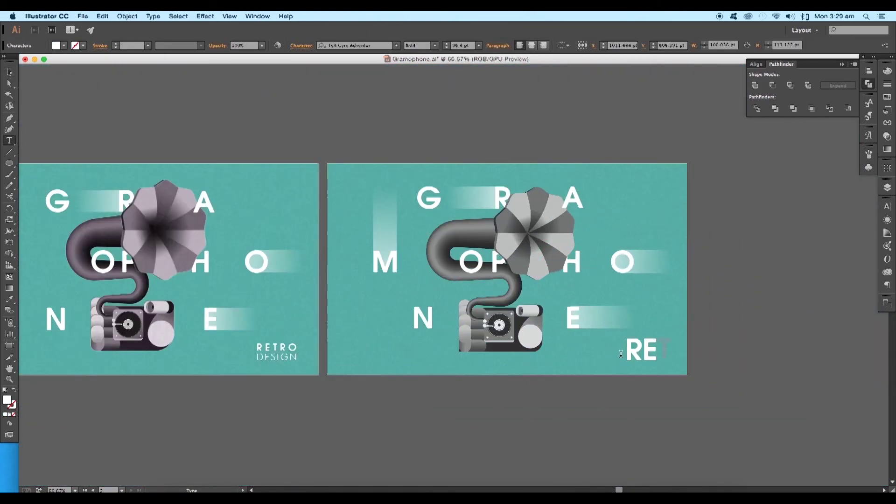
pyautogui.write('TRO')
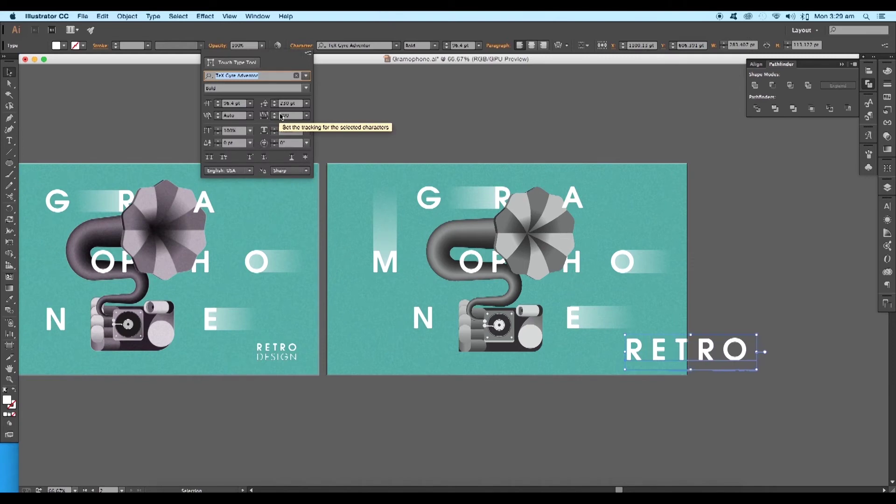
pyautogui.press('Up')
pyautogui.press('Up')
pyautogui.press('Up')
pyautogui.press('Up')
pyautogui.press('Up')
pyautogui.press('Up')
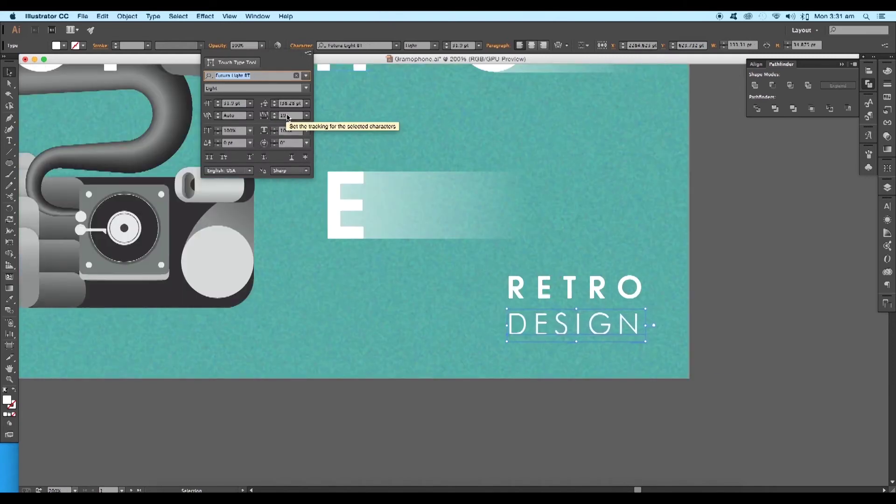
pyautogui.click(10, 73)
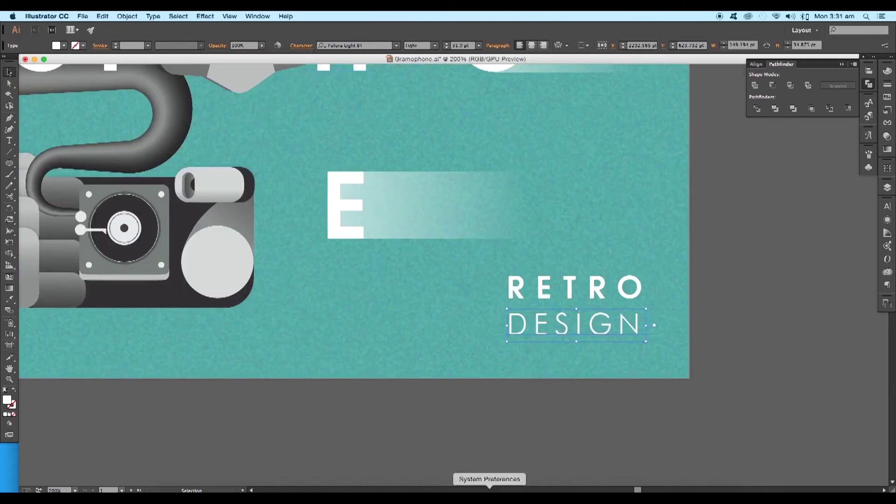
pyautogui.click(557, 430)
pyautogui.scroll(1, 530, 350)
pyautogui.moveTo(514, 311); pyautogui.dragTo(515, 293)
# Zoom out to the whole artboards, then select and copy the finished poster artwork
pyautogui.press('super+1')
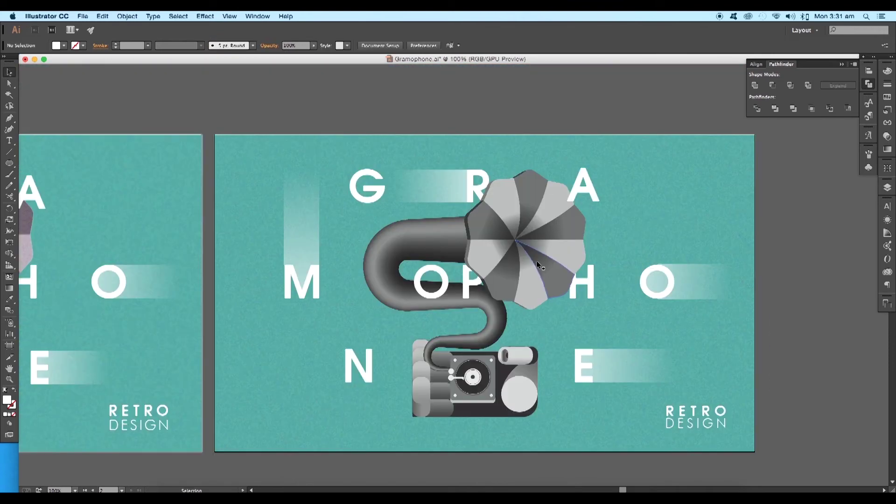
pyautogui.scroll(1, 532, 261)
pyautogui.scroll(-2, 533, 261)
pyautogui.click(510, 352)
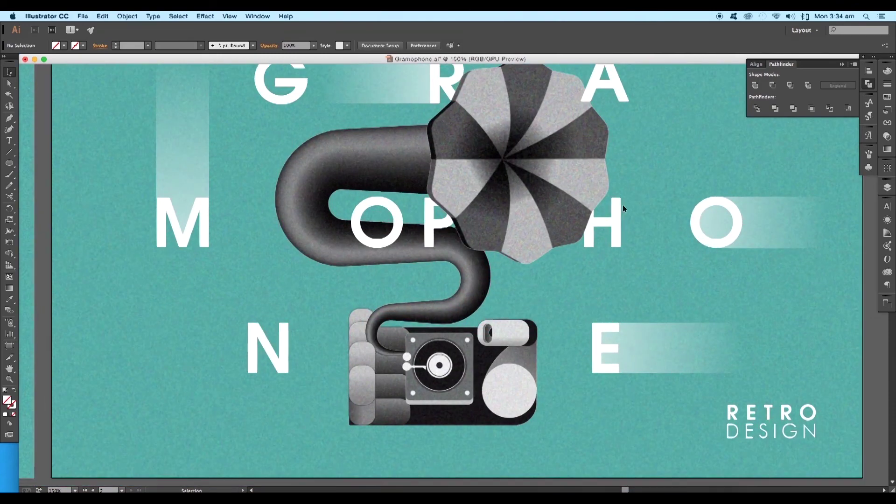
pyautogui.press('super+minus')
pyautogui.press('super+minus')
# Place the artwork as a smart object and add a clipped Hue/Saturation adjustment
pyautogui.moveTo(468, 319); pyautogui.dragTo(587, 474)
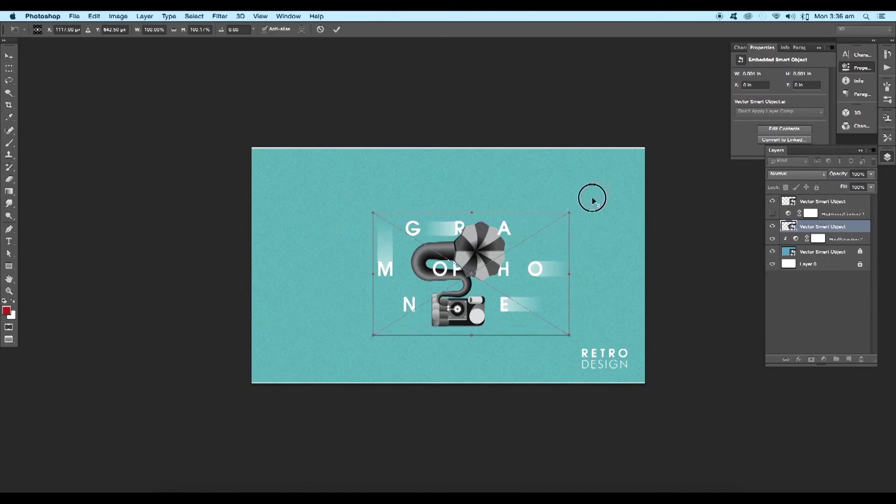
pyautogui.press('Return')
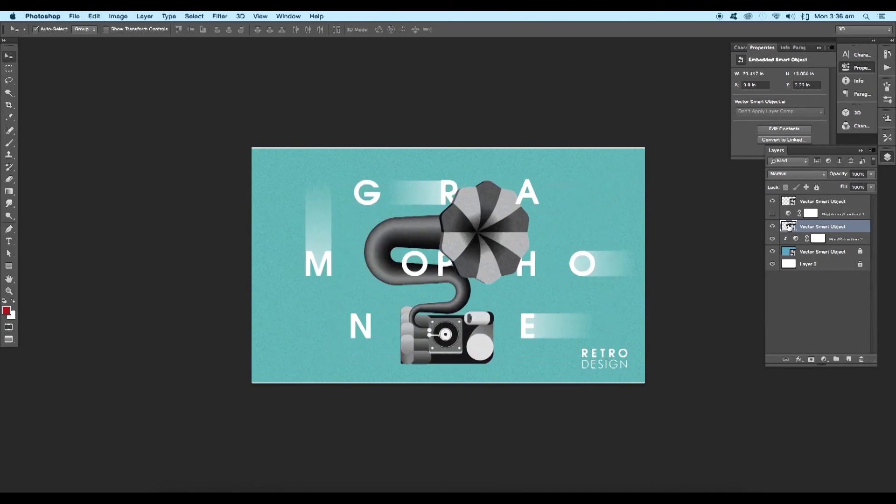
pyautogui.click(824, 359)
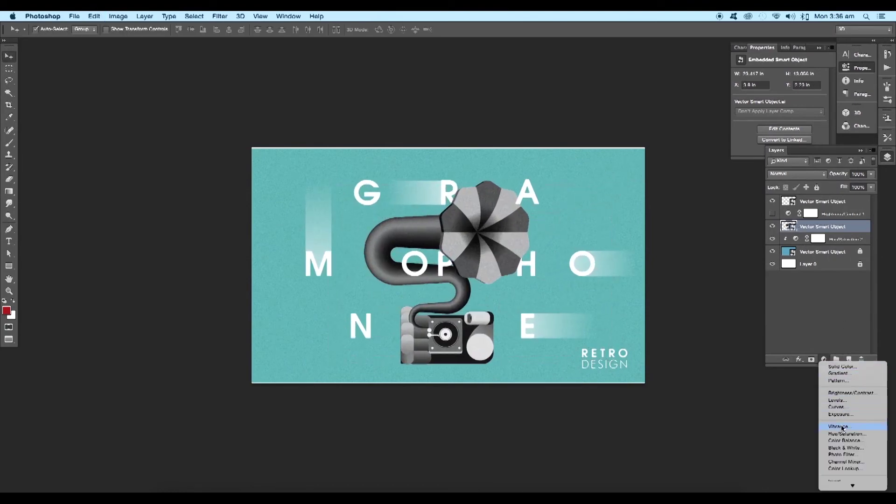
pyautogui.click(845, 433)
pyautogui.keyDown('alt'); pyautogui.click(789, 228); pyautogui.keyUp('alt')
# Boost the artwork's saturation and shift its hue, comparing against the Illustrator original
pyautogui.moveTo(780, 130); pyautogui.dragTo(796, 132)
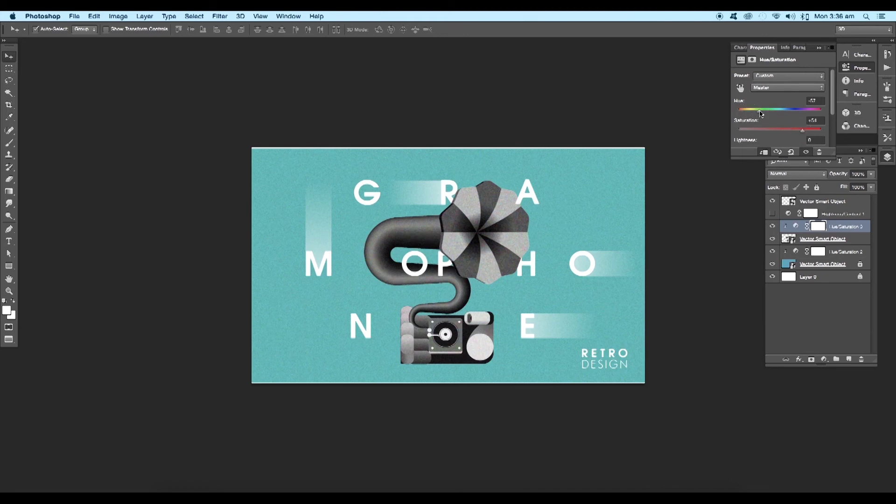
pyautogui.moveTo(753, 117); pyautogui.dragTo(796, 129)
pyautogui.hotkey('ctrl', '+')
pyautogui.hotkey('ctrl', '-')
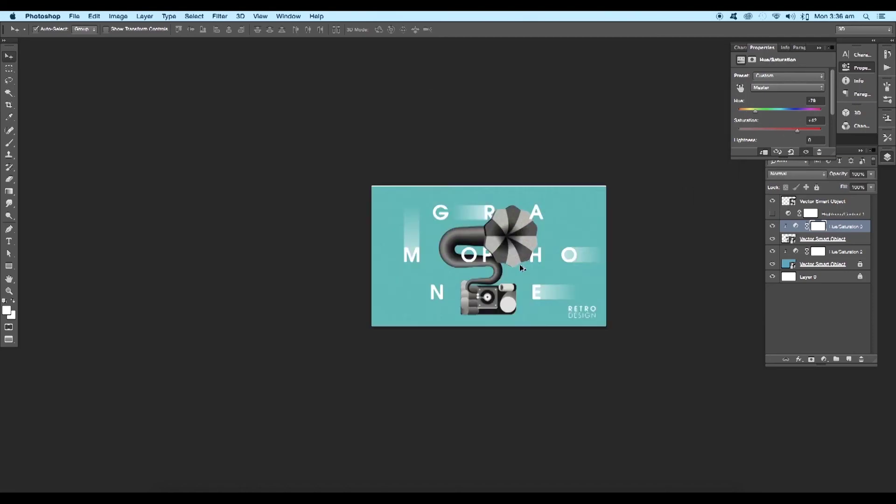
pyautogui.scroll(3, 521, 268)
pyautogui.scroll(2, 610, 259)
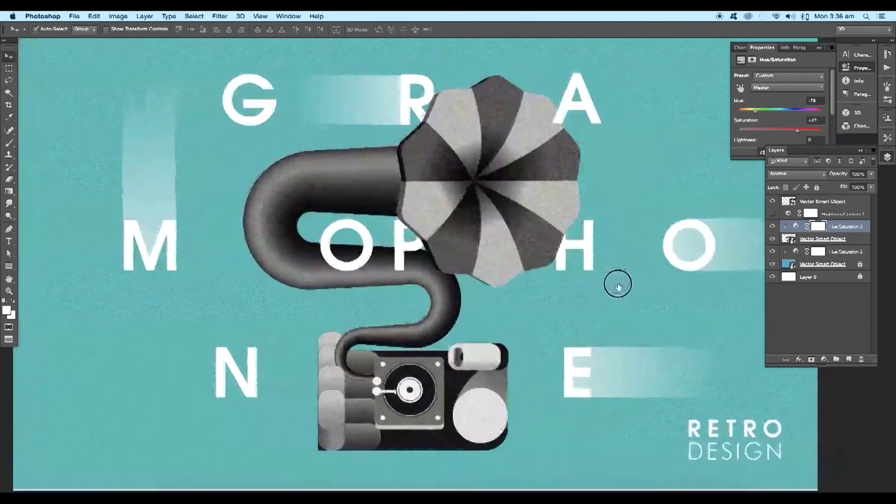
pyautogui.scroll(-3, 618, 285)
pyautogui.click(524, 490)
pyautogui.scroll(3, 476, 330)
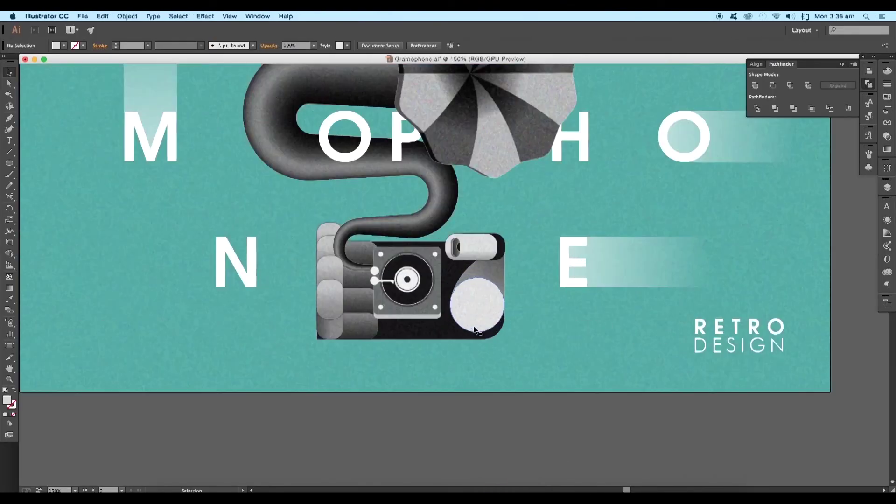
pyautogui.scroll(-3, 475, 330)
pyautogui.scroll(-1, 379, 320)
pyautogui.click(557, 490)
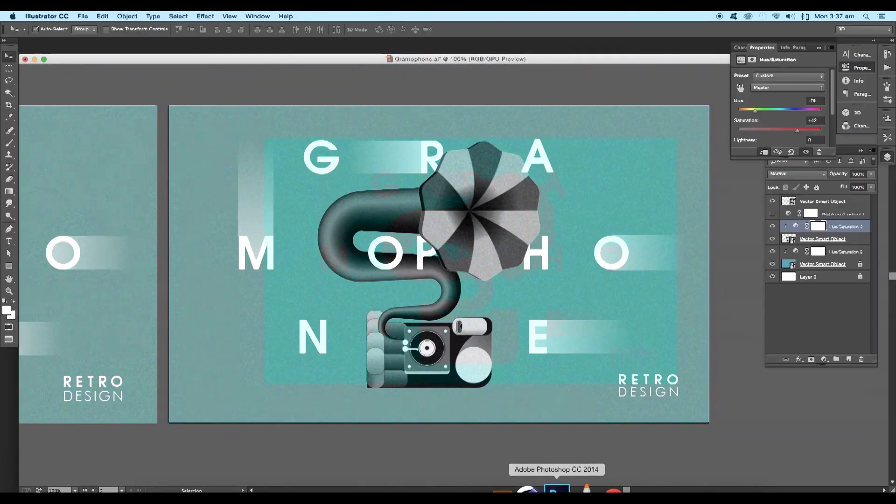
pyautogui.scroll(3, 551, 233)
pyautogui.scroll(-2, 553, 234)
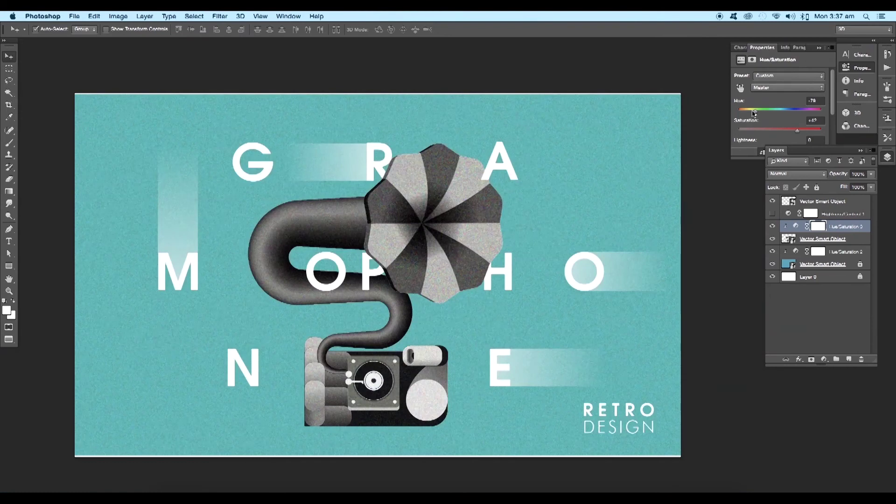
pyautogui.moveTo(753, 112)
pyautogui.mouseDown()
pyautogui.moveTo(809, 114)
pyautogui.moveTo(794, 131)
pyautogui.moveTo(724, 114)
pyautogui.mouseUp()
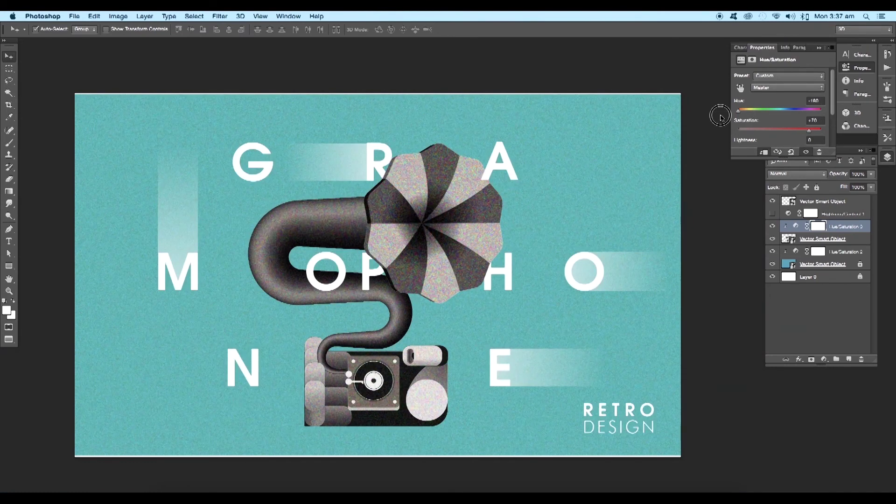